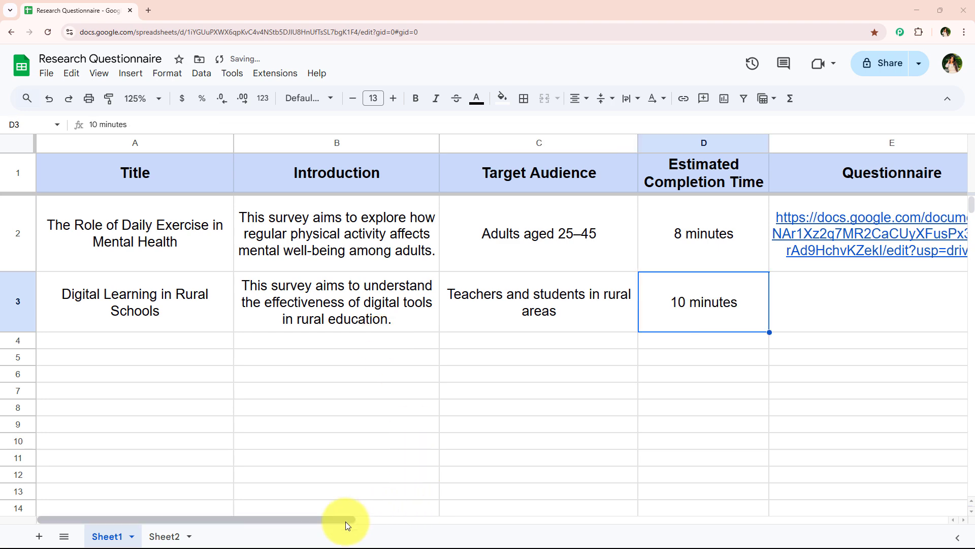
- Check the Questionnaire column of the Digital Learning in Rural Schools row in the Research Questionnaire sheet
{"action": "left_click_drag", "start_coordinate": [346, 522], "coordinate": [447, 519]}
{"action": "left_click", "coordinate": [404, 475]}
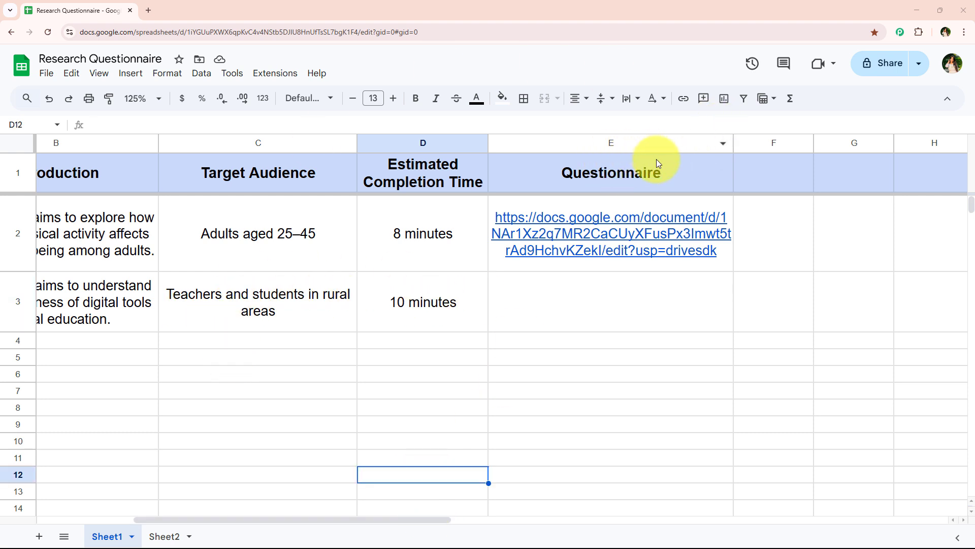
{"action": "left_click", "coordinate": [584, 282]}
{"action": "left_click", "coordinate": [414, 362]}
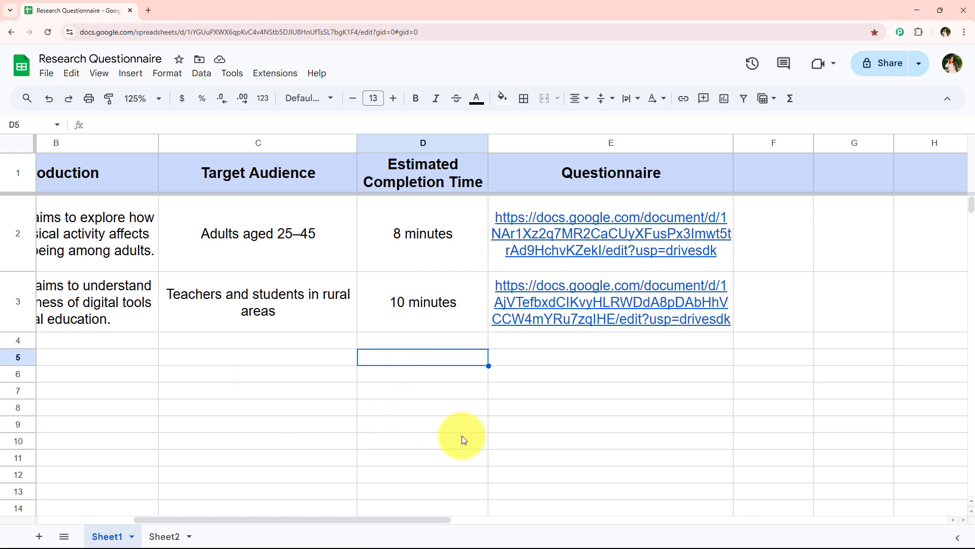
- Preview the questionnaire document linked in the Digital Learning in Rural Schools row, read through its questions, and close the preview
{"action": "left_click", "coordinate": [606, 302]}
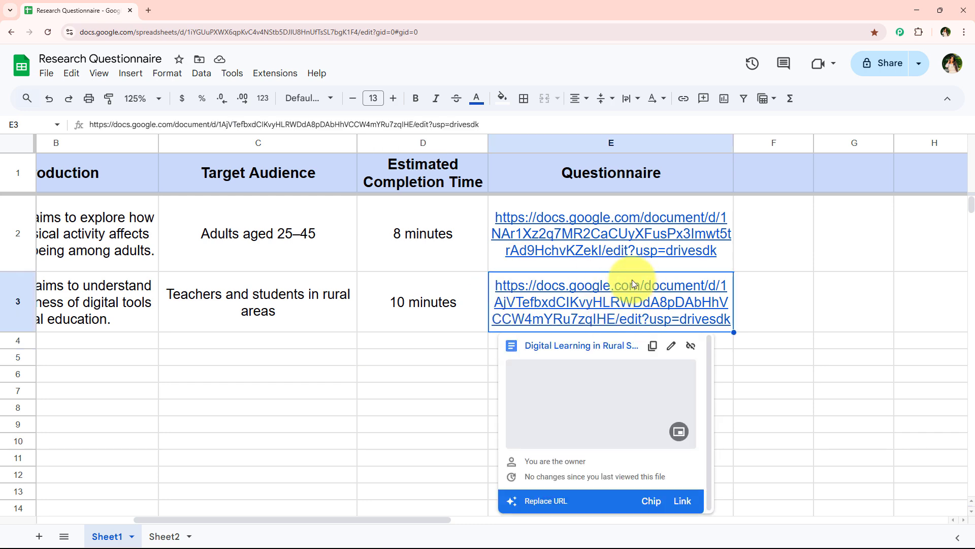
{"action": "left_click", "coordinate": [679, 427]}
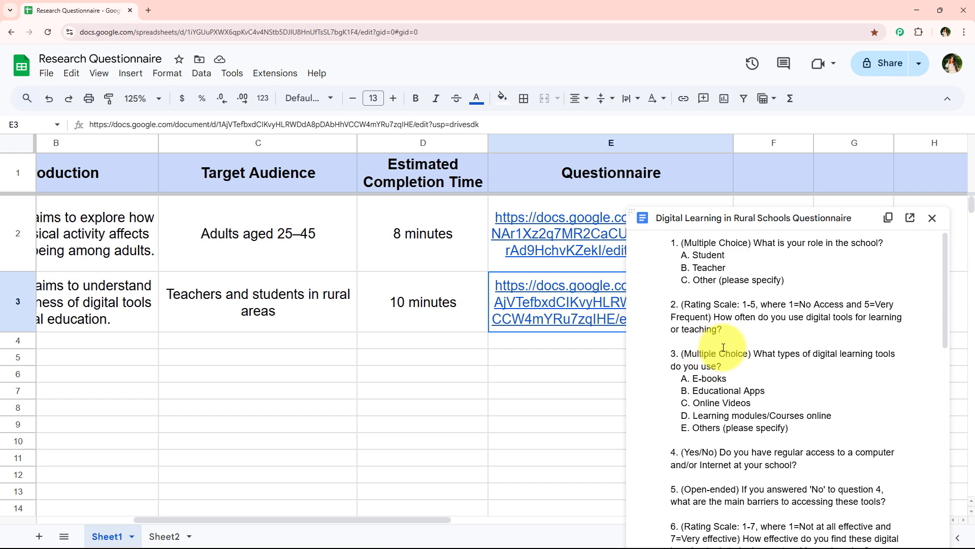
{"action": "left_click_drag", "start_coordinate": [683, 243], "coordinate": [752, 244]}
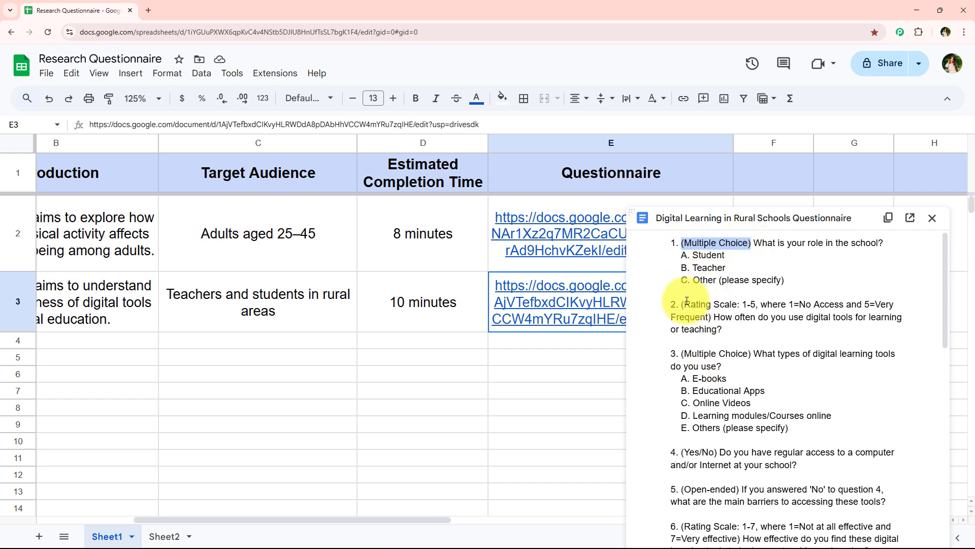
{"action": "left_click_drag", "start_coordinate": [682, 305], "coordinate": [750, 304]}
{"action": "scroll", "coordinate": [712, 384], "scroll_direction": "down", "scroll_amount": 3}
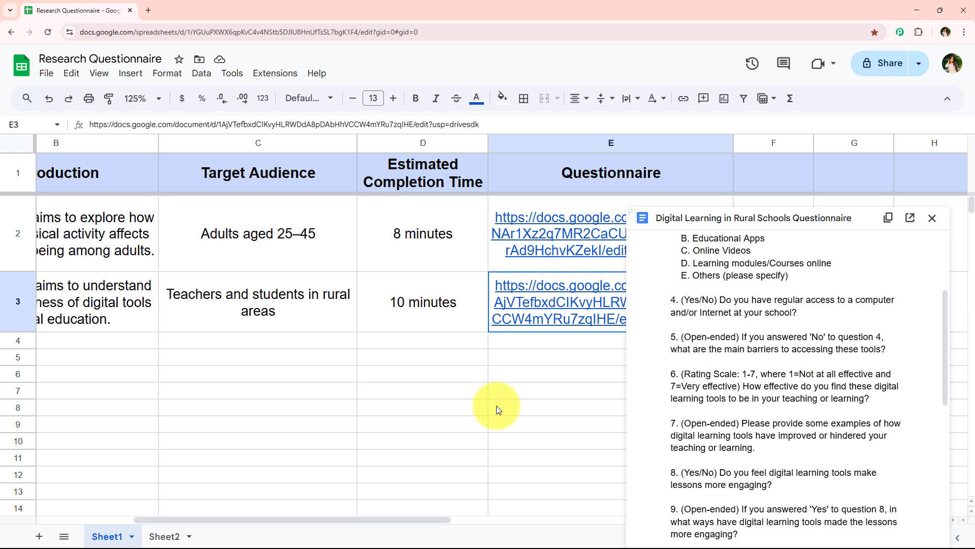
{"action": "left_click_drag", "start_coordinate": [442, 522], "coordinate": [339, 520]}
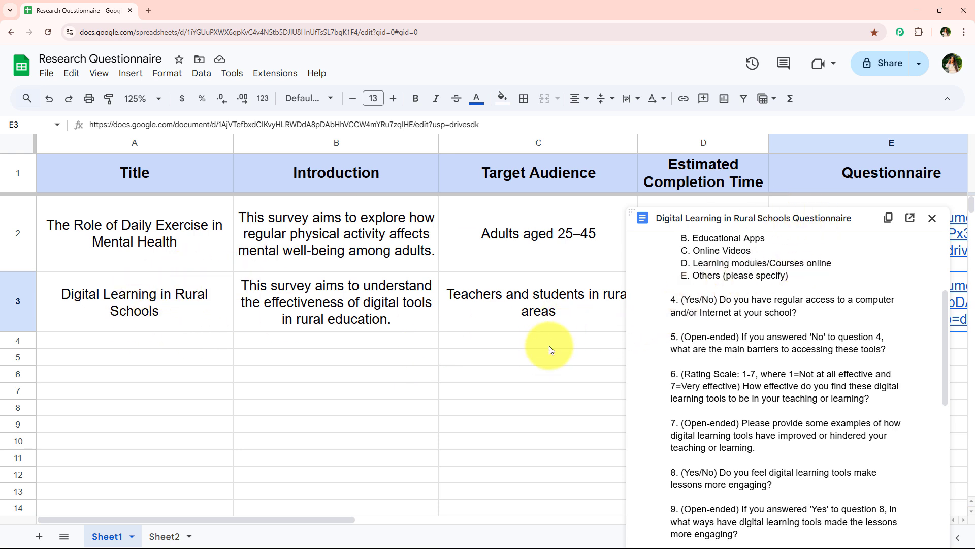
{"action": "left_click", "coordinate": [933, 219]}
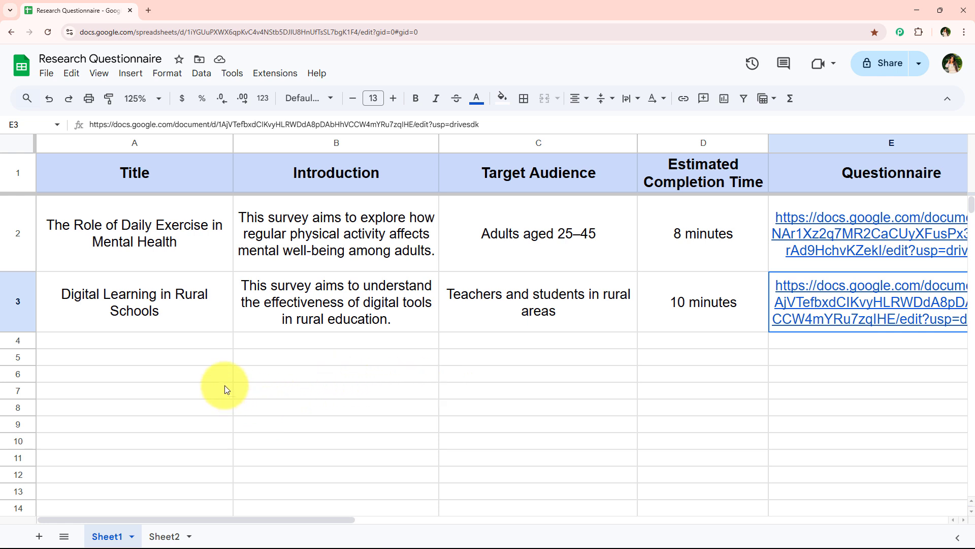
- Open the Pabbly Connect website in a new browser tab and sign in to reach the Pabbly Connect dashboard
{"action": "left_click", "coordinate": [149, 10]}
{"action": "left_click", "coordinate": [196, 33]}
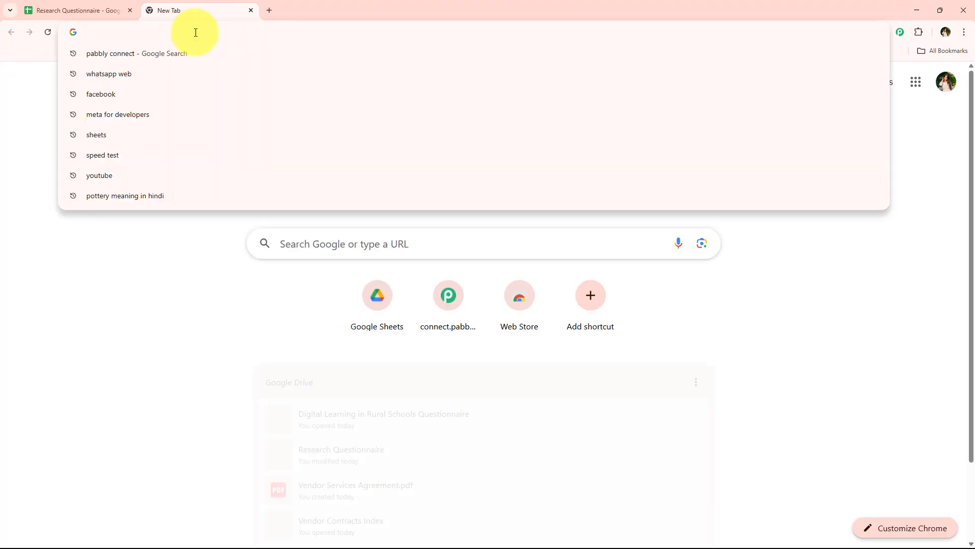
{"action": "type", "text": "Pabbly.com/co"}
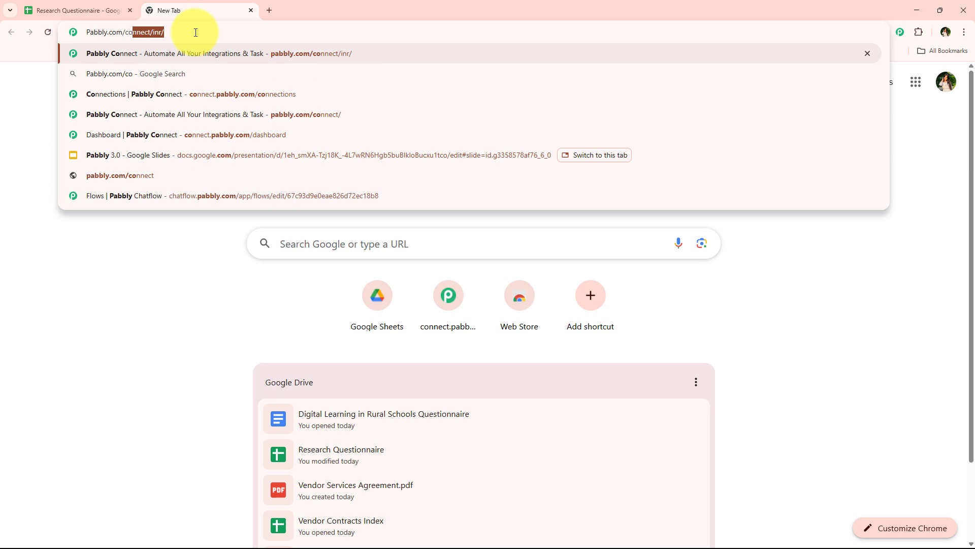
{"action": "key", "text": "Return"}
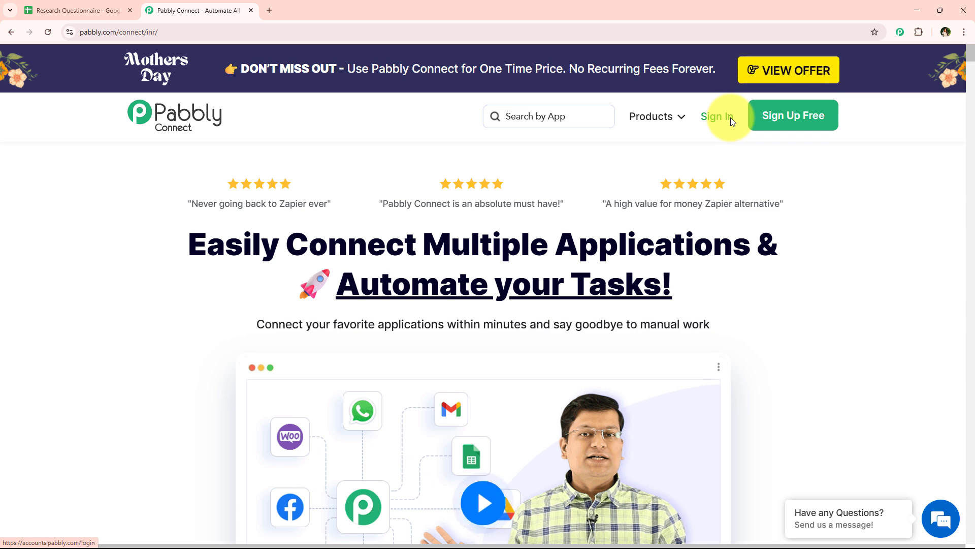
{"action": "left_click", "coordinate": [731, 118]}
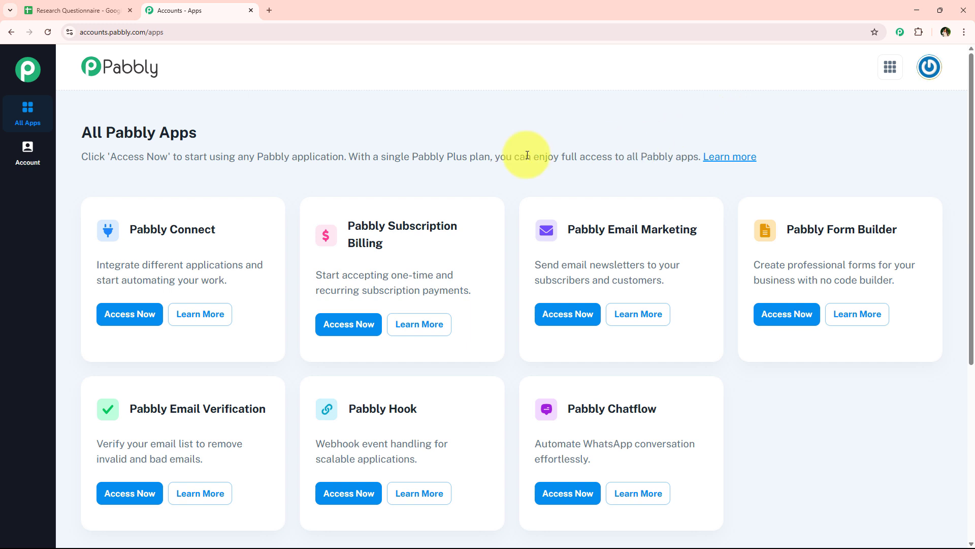
{"action": "left_click_drag", "start_coordinate": [127, 228], "coordinate": [243, 262]}
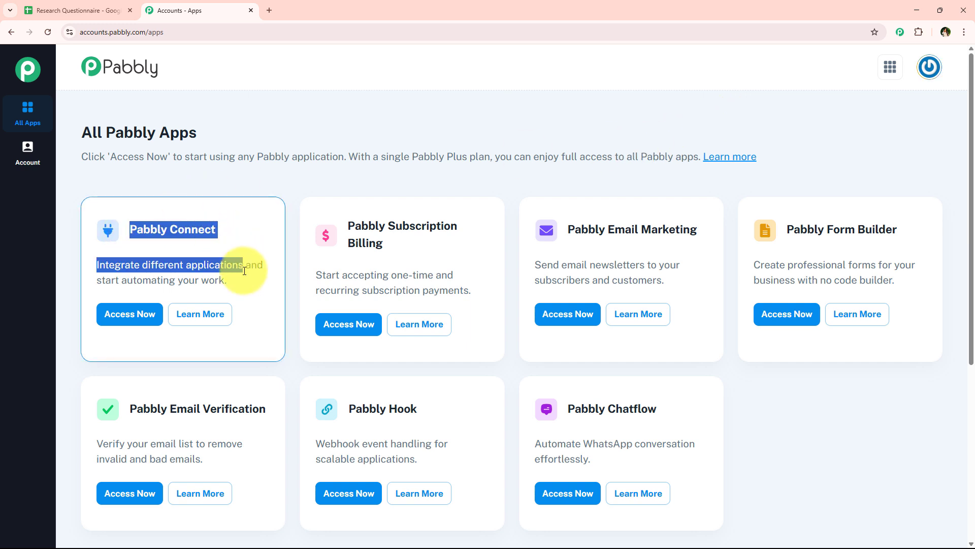
{"action": "left_click", "coordinate": [121, 320]}
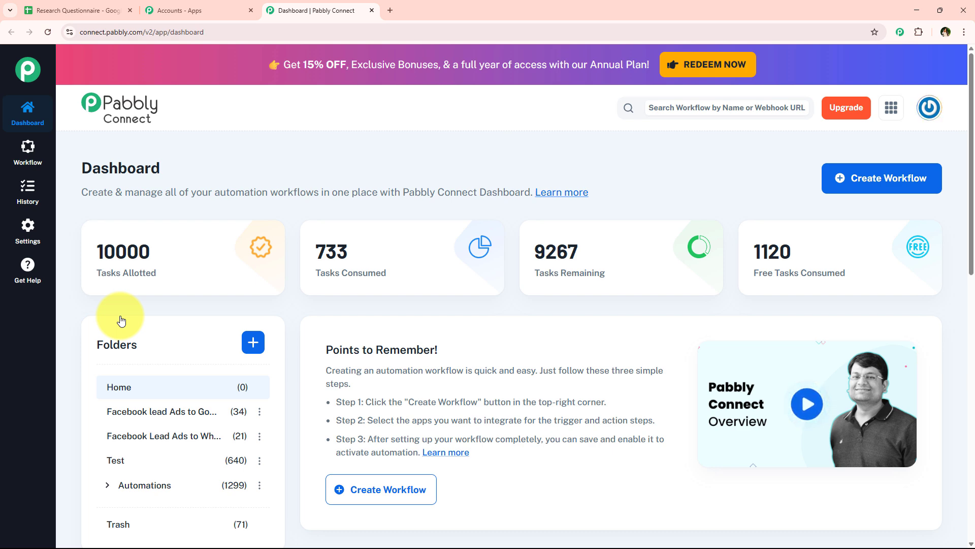
- Create a workflow named "Automating Questionnaires for Research Projects using AI Agent" in the Automations folder
{"action": "left_click", "coordinate": [882, 180]}
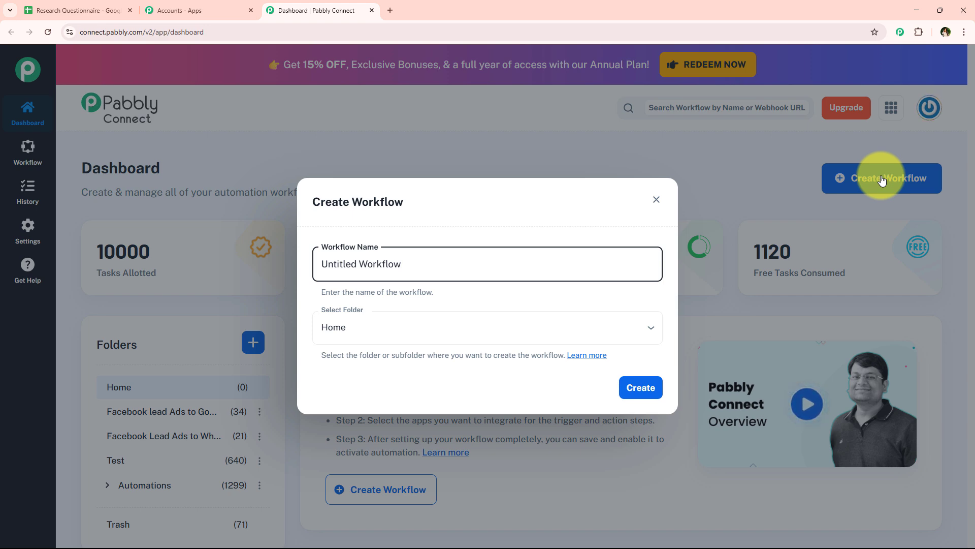
{"action": "left_click", "coordinate": [381, 335]}
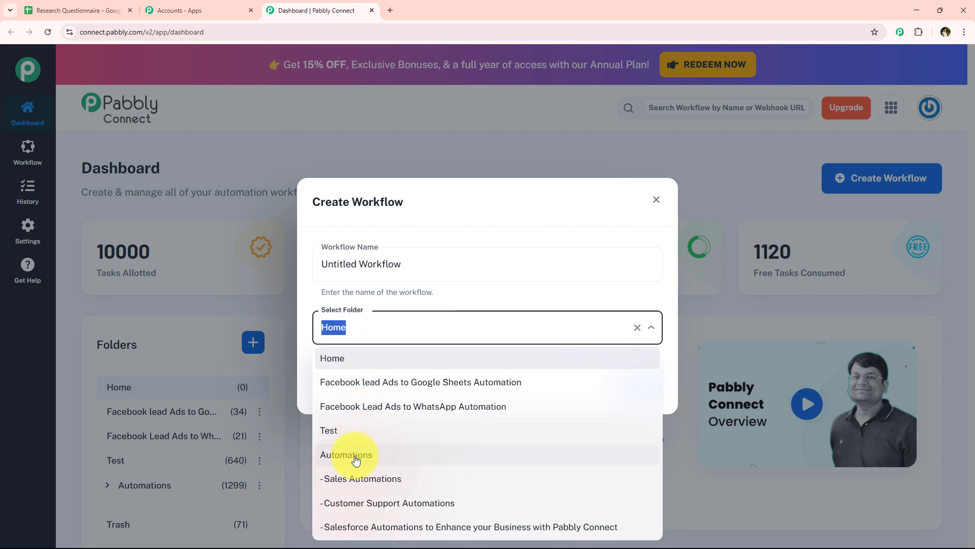
{"action": "left_click", "coordinate": [355, 454]}
{"action": "triple_click", "coordinate": [453, 266]}
{"action": "key", "text": "BackSpace"}
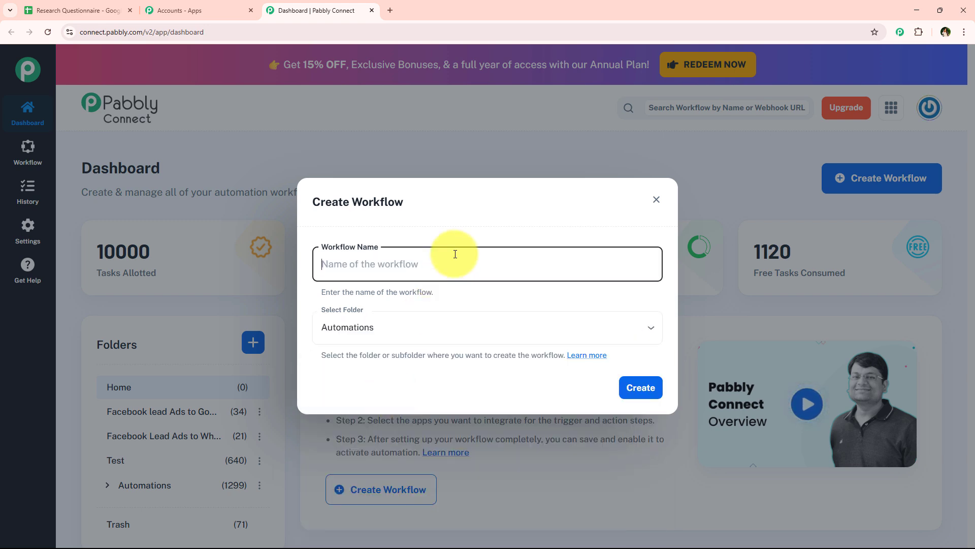
{"action": "type", "text": "Automating Questionnaires for Research Projects using AI Agent"}
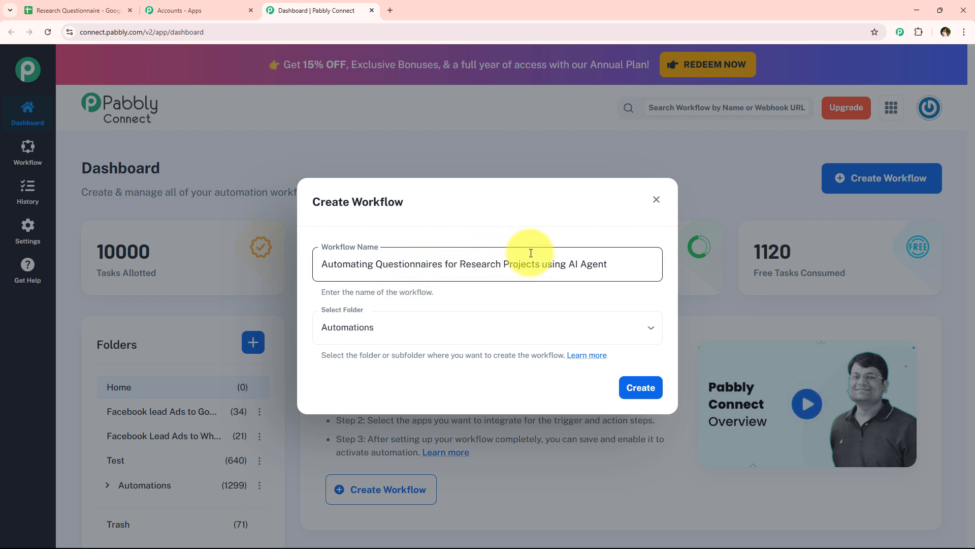
{"action": "left_click", "coordinate": [630, 386]}
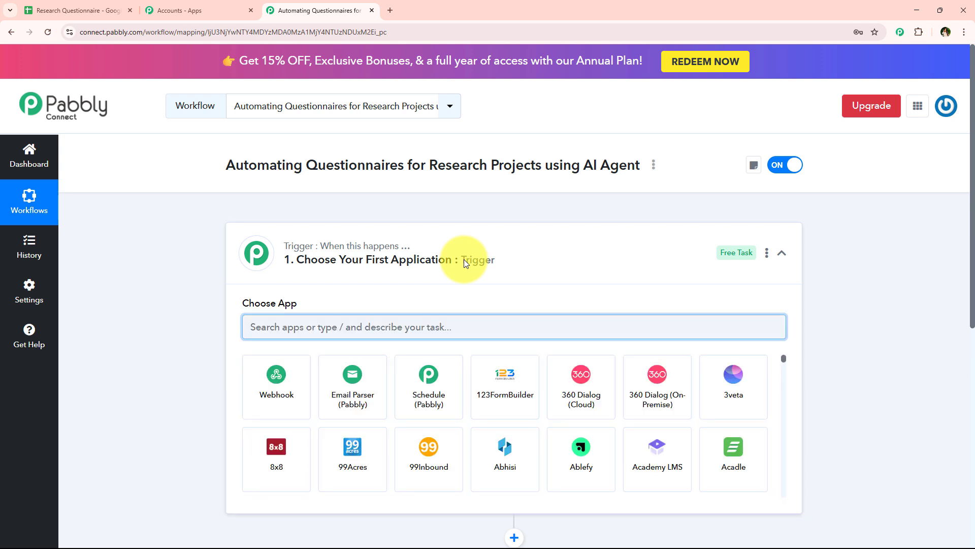
- Set the workflow's trigger to Google Sheets with the New or Updated Spreadsheet Row event
{"action": "left_click", "coordinate": [464, 261]}
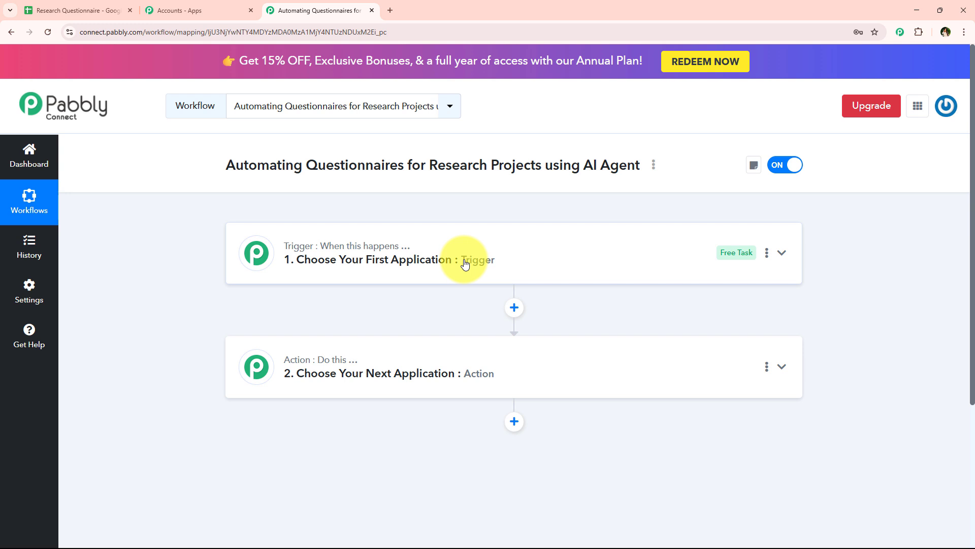
{"action": "left_click", "coordinate": [465, 263]}
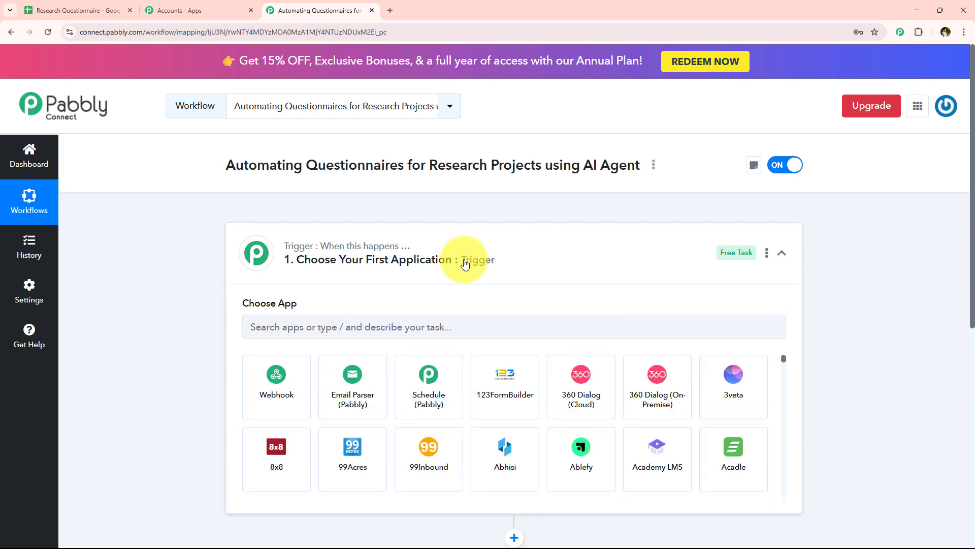
{"action": "left_click", "coordinate": [447, 325]}
{"action": "type", "text": "Shee"}
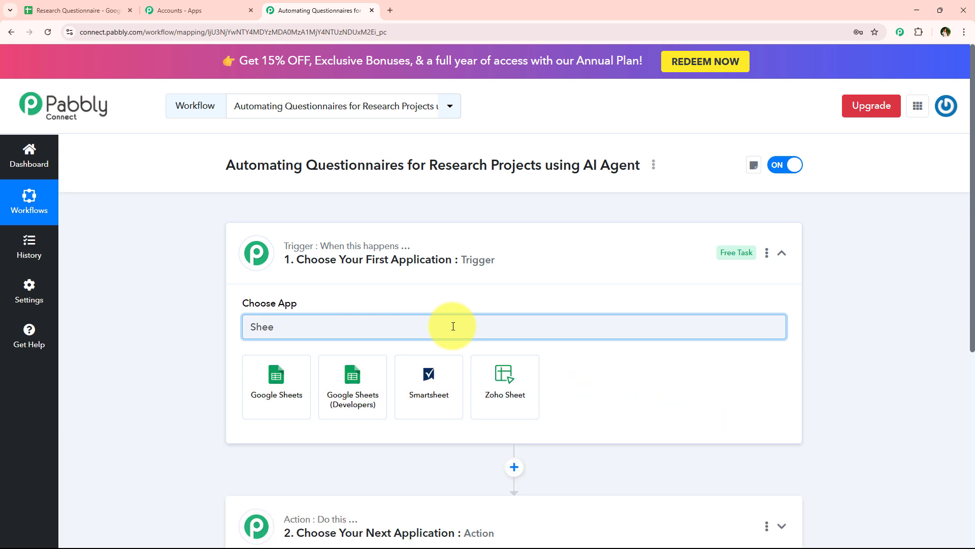
{"action": "type", "text": "ts"}
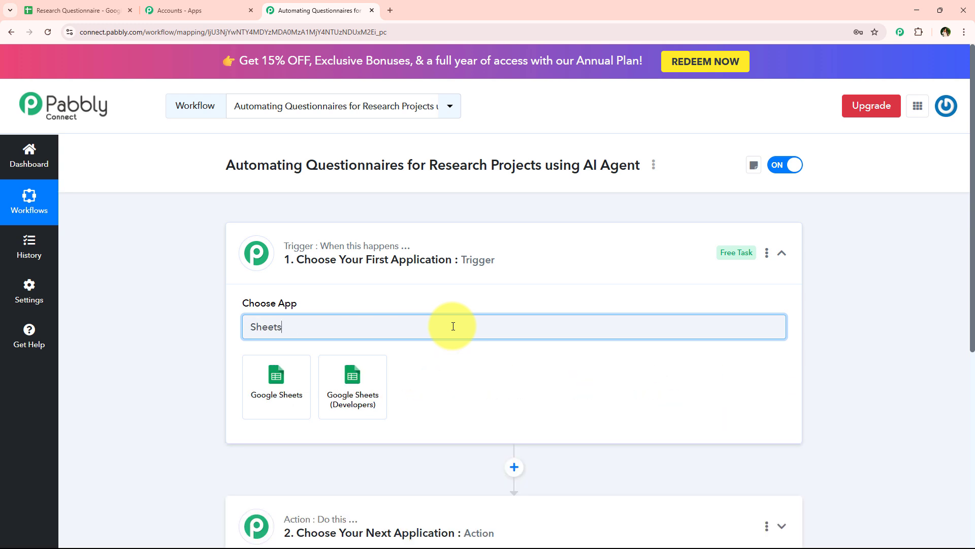
{"action": "left_click", "coordinate": [300, 387]}
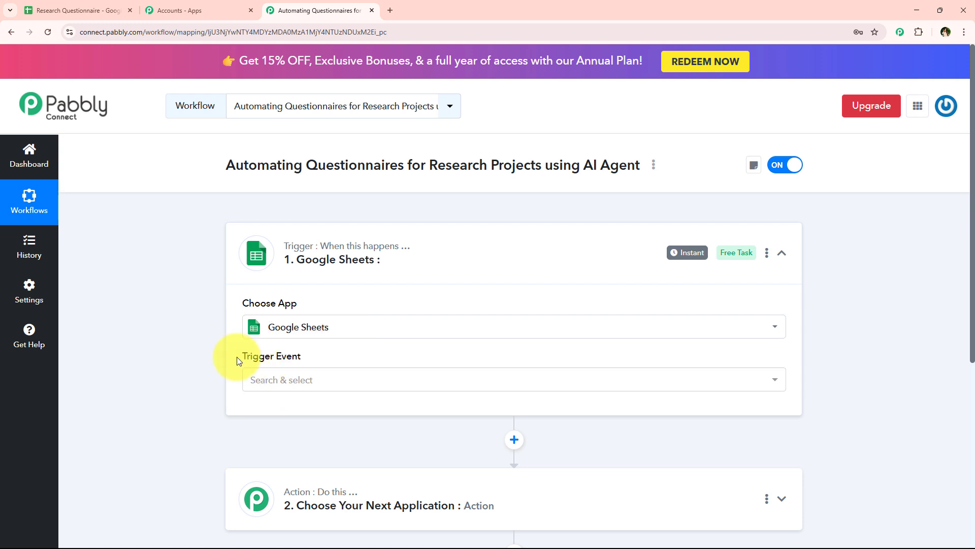
{"action": "left_click_drag", "start_coordinate": [236, 357], "coordinate": [320, 374]}
{"action": "left_click", "coordinate": [320, 378]}
{"action": "left_click", "coordinate": [308, 451]}
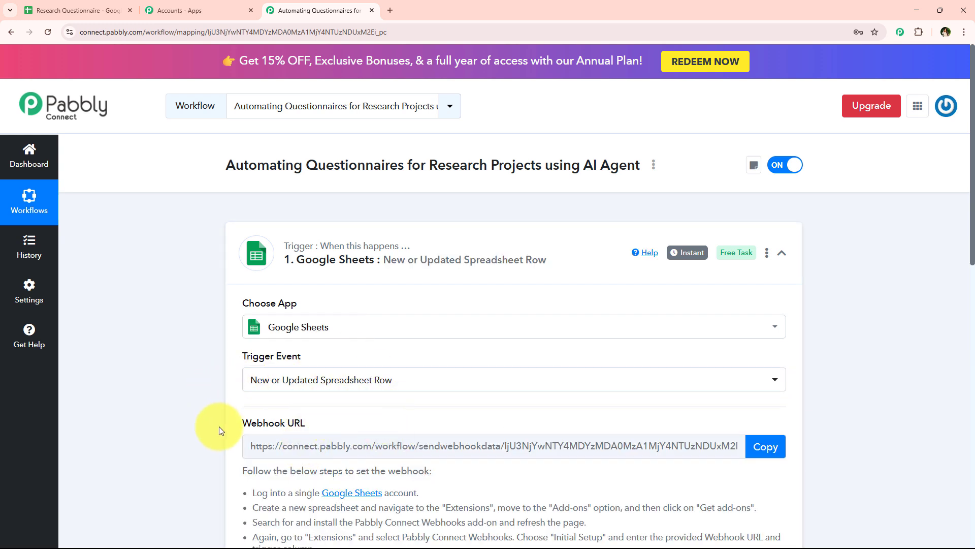
- Copy the Google Sheets trigger's webhook URL and review the webhook setup instructions beneath it
{"action": "left_click_drag", "start_coordinate": [220, 429], "coordinate": [311, 428]}
{"action": "left_click", "coordinate": [311, 428]}
{"action": "scroll", "coordinate": [403, 381], "scroll_direction": "down", "scroll_amount": 2}
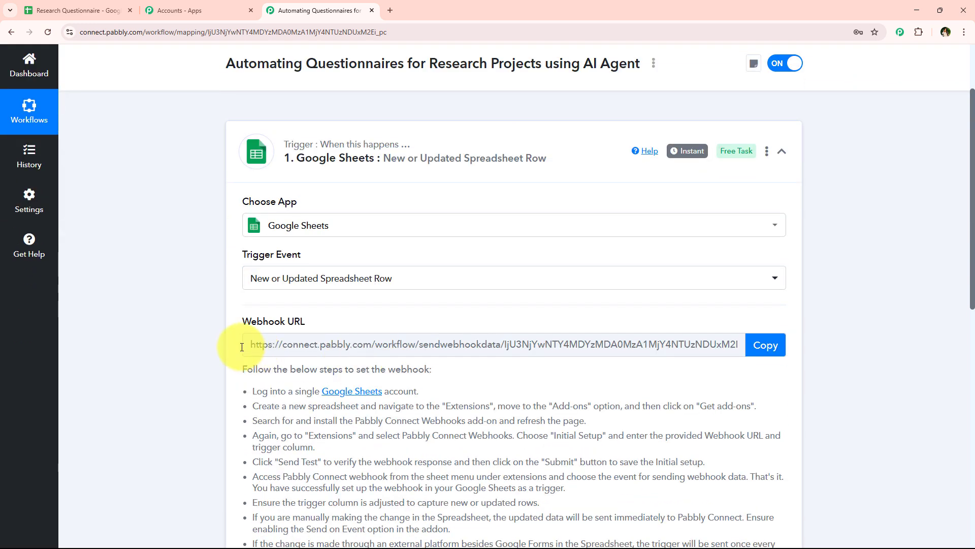
{"action": "left_click_drag", "start_coordinate": [241, 347], "coordinate": [739, 344]}
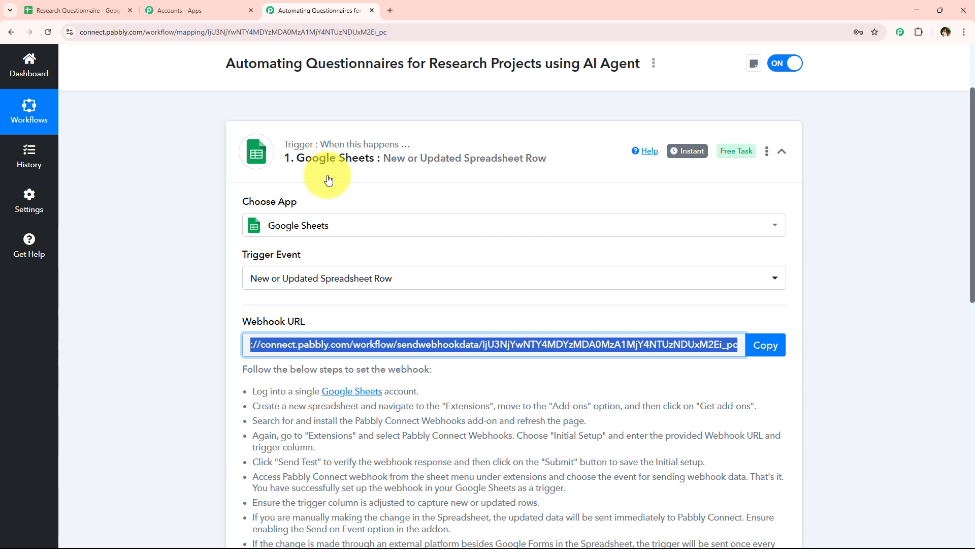
{"action": "left_click", "coordinate": [762, 346]}
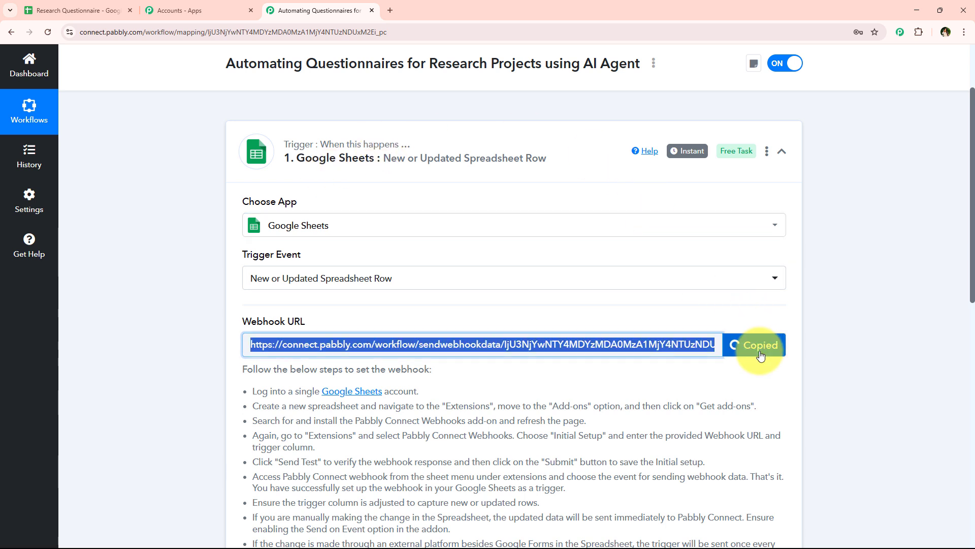
{"action": "scroll", "coordinate": [251, 335], "scroll_direction": "down", "scroll_amount": 2}
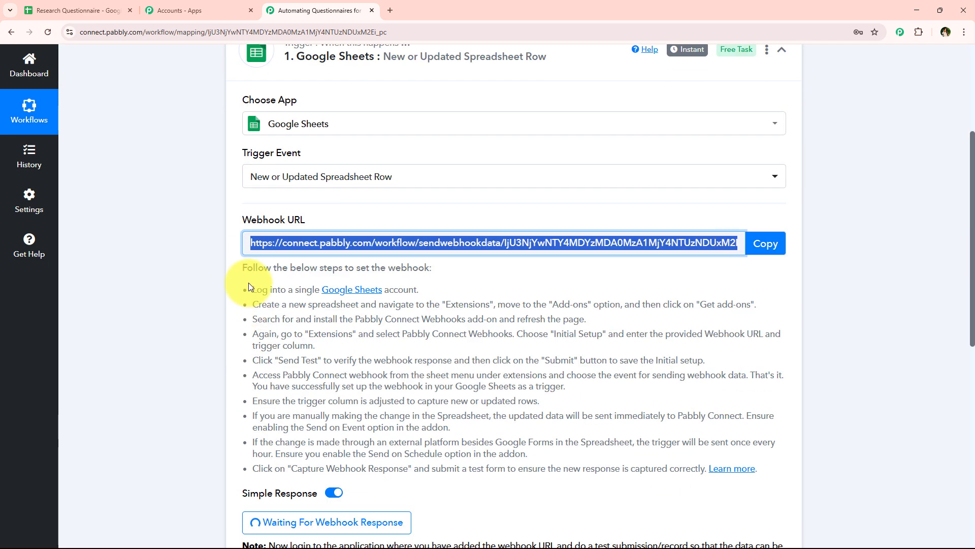
{"action": "left_click_drag", "start_coordinate": [251, 287], "coordinate": [420, 394]}
- Switch to the Research Questionnaire spreadsheet and search the Google Workspace Marketplace add-ons for Pabbly Connect Webhooks
{"action": "left_click", "coordinate": [76, 10]}
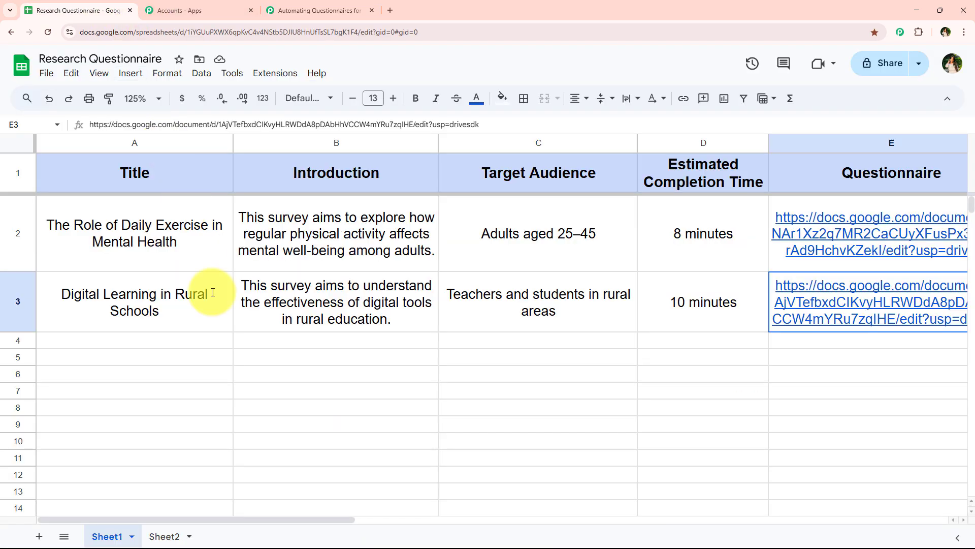
{"action": "left_click", "coordinate": [263, 355]}
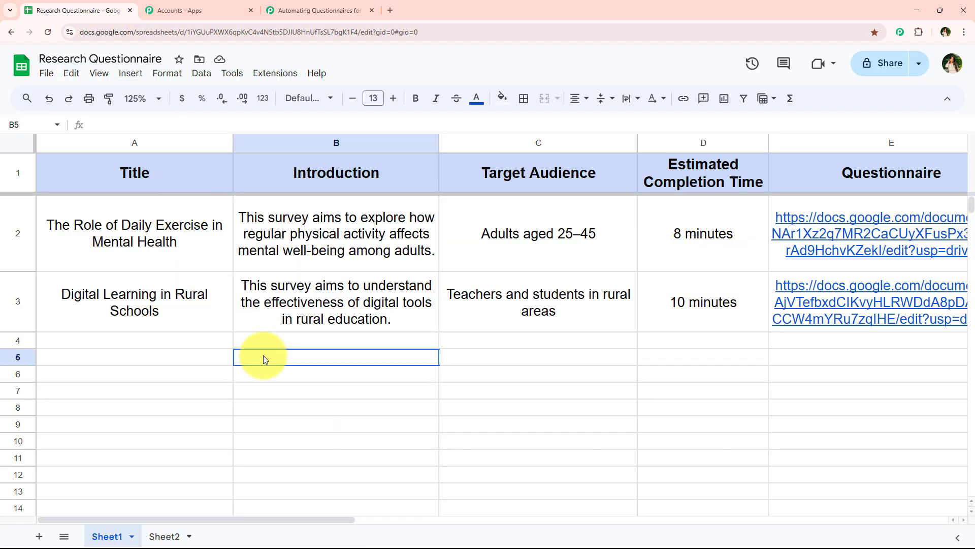
{"action": "left_click", "coordinate": [286, 83]}
{"action": "mouse_move", "coordinate": [289, 95]}
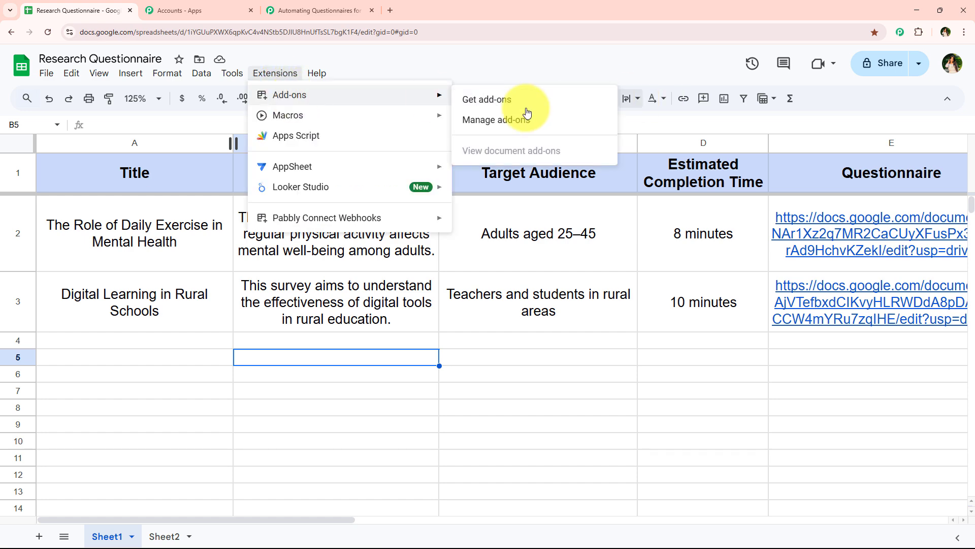
{"action": "left_click", "coordinate": [508, 100]}
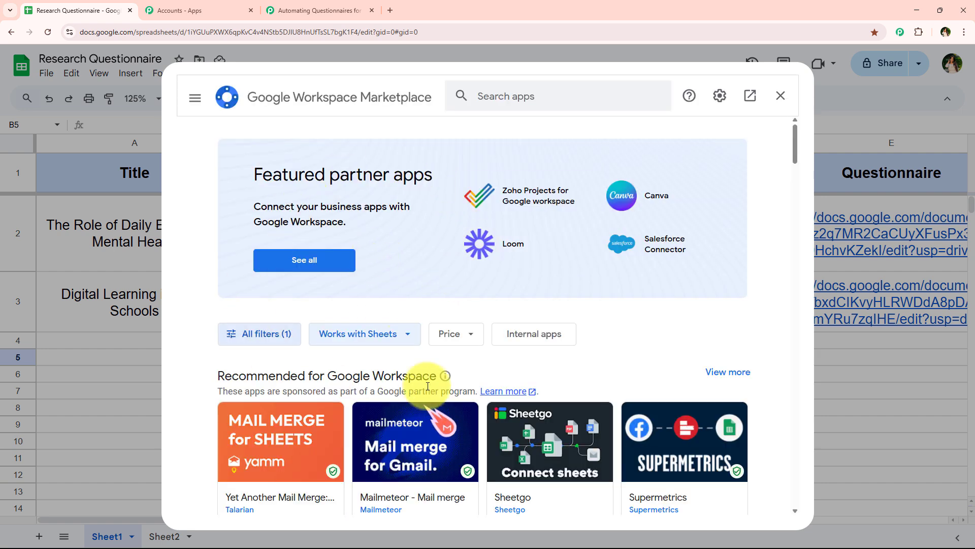
{"action": "left_click", "coordinate": [513, 90]}
{"action": "type", "text": "Pabbly"}
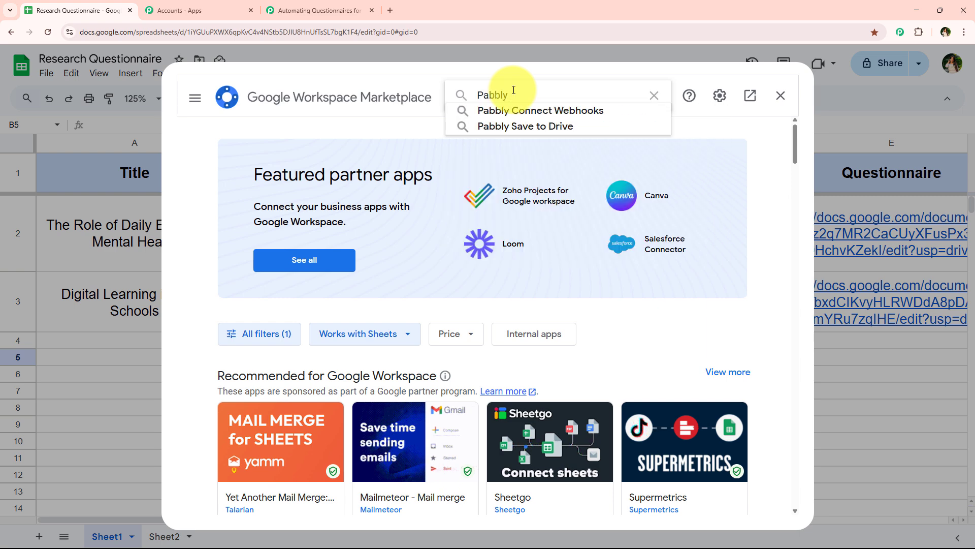
{"action": "key", "text": "Down"}
{"action": "left_click", "coordinate": [526, 117]}
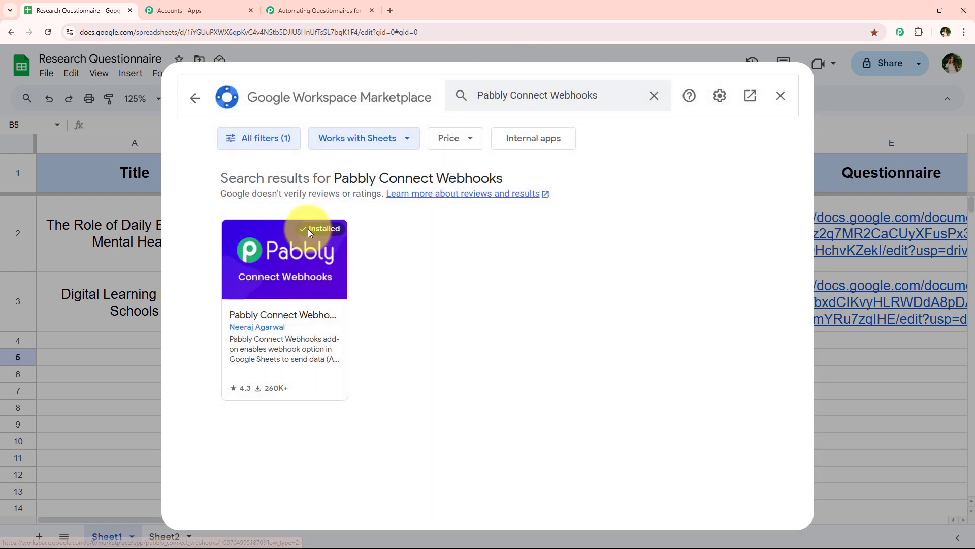
- Open the Pabbly Connect Webhooks add-on listing to check its installation status, and close the marketplace
{"action": "left_click_drag", "start_coordinate": [308, 228], "coordinate": [343, 231]}
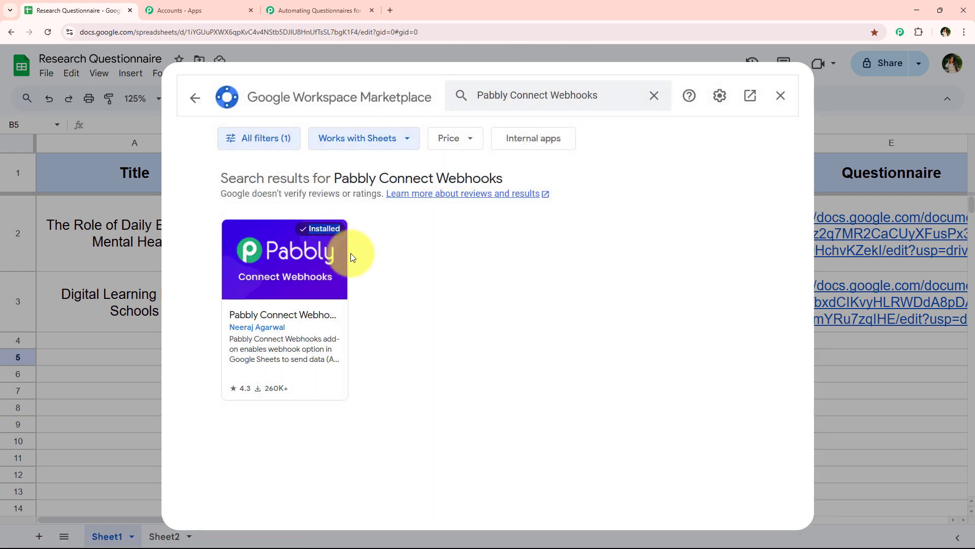
{"action": "left_click", "coordinate": [341, 244]}
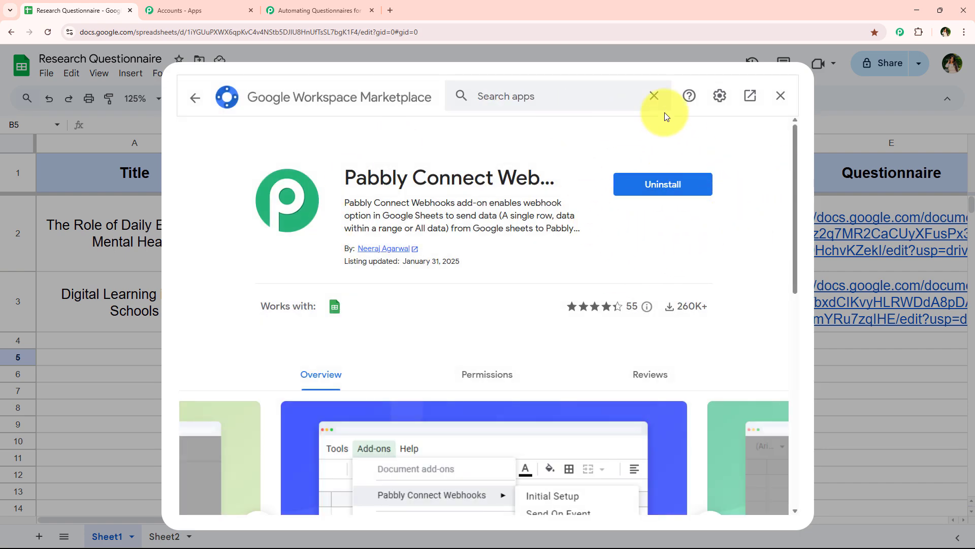
{"action": "left_click", "coordinate": [779, 97]}
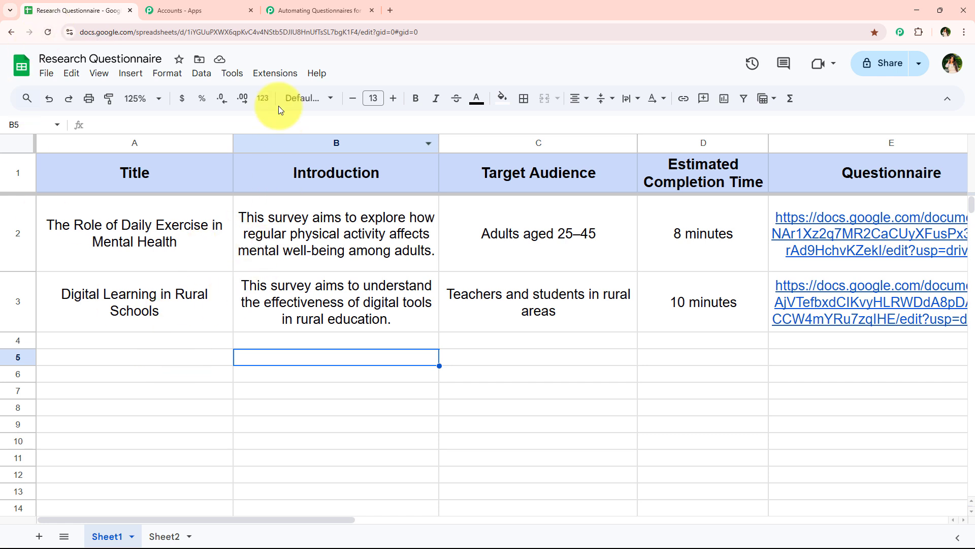
- Submit the Pabbly Connect Webhooks initial setup for Sheet1 with the copied webhook URL and trigger column D
{"action": "left_click", "coordinate": [274, 74]}
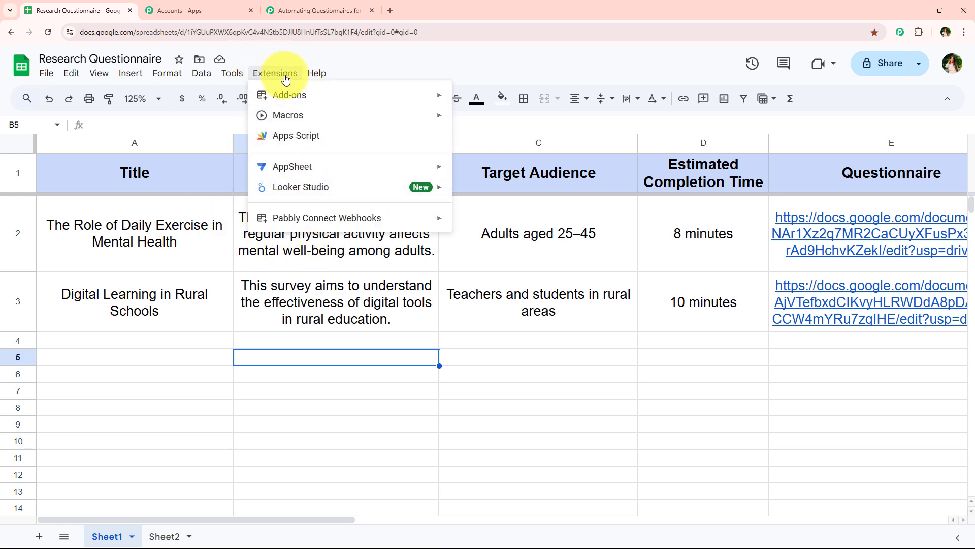
{"action": "mouse_move", "coordinate": [316, 218]}
{"action": "left_click", "coordinate": [494, 222]}
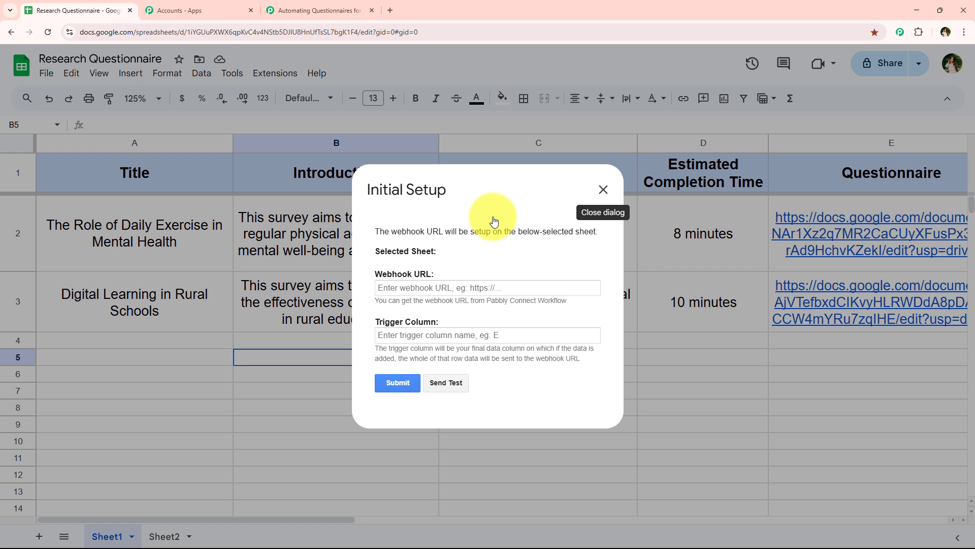
{"action": "left_click", "coordinate": [423, 288]}
{"action": "key", "text": "ctrl+v"}
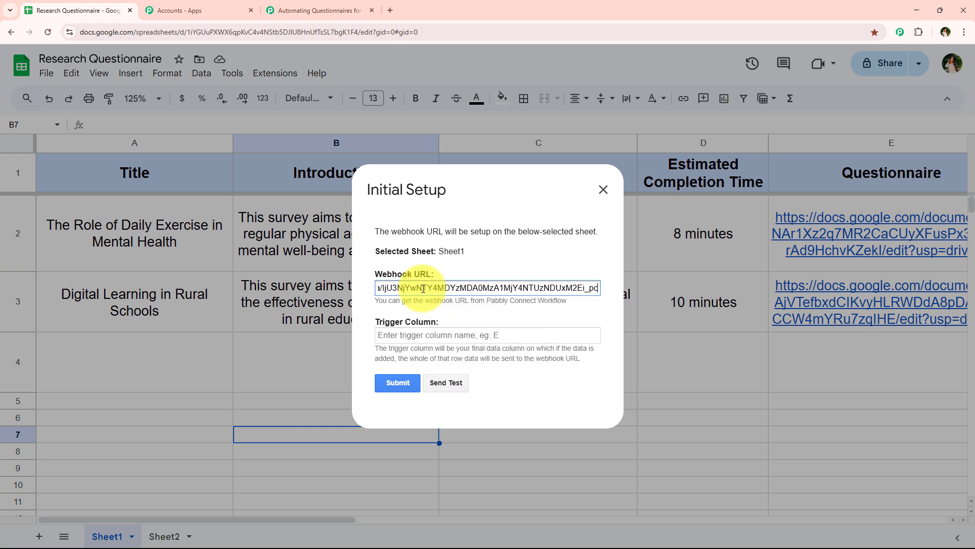
{"action": "left_click", "coordinate": [430, 337]}
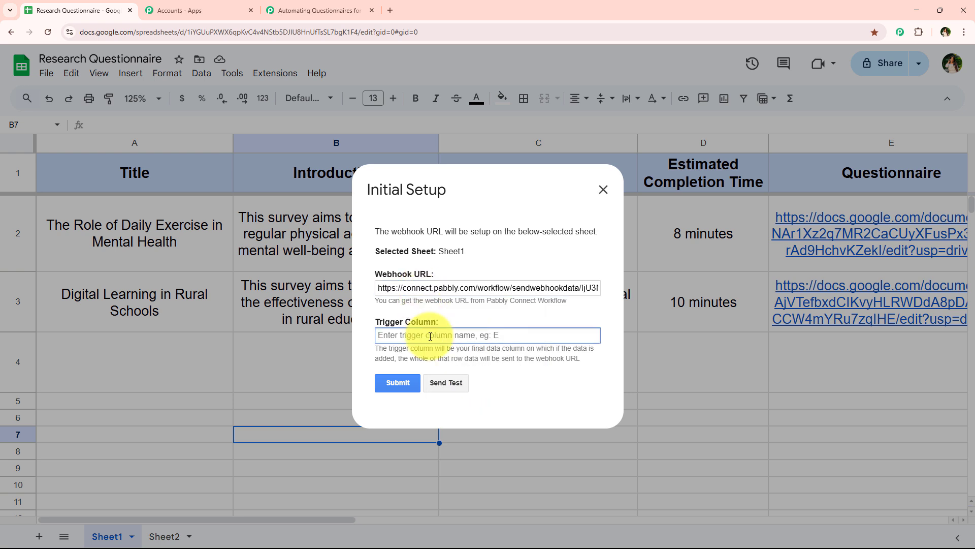
{"action": "type", "text": "D"}
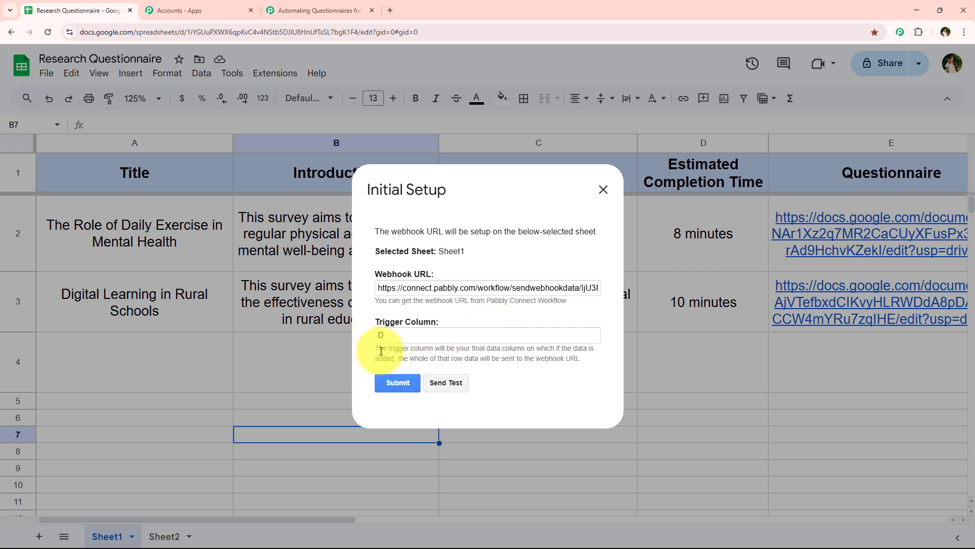
{"action": "left_click_drag", "start_coordinate": [381, 350], "coordinate": [571, 358]}
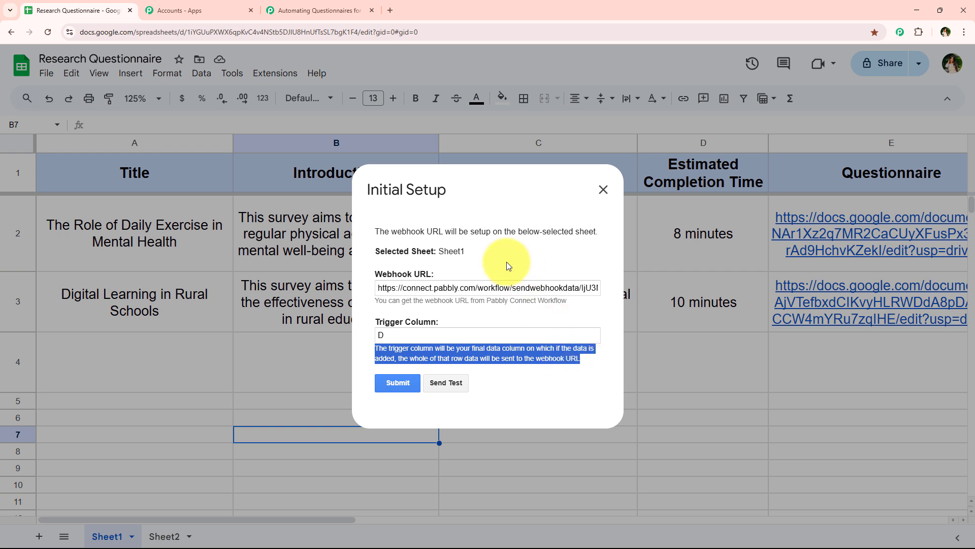
{"action": "left_click", "coordinate": [408, 389]}
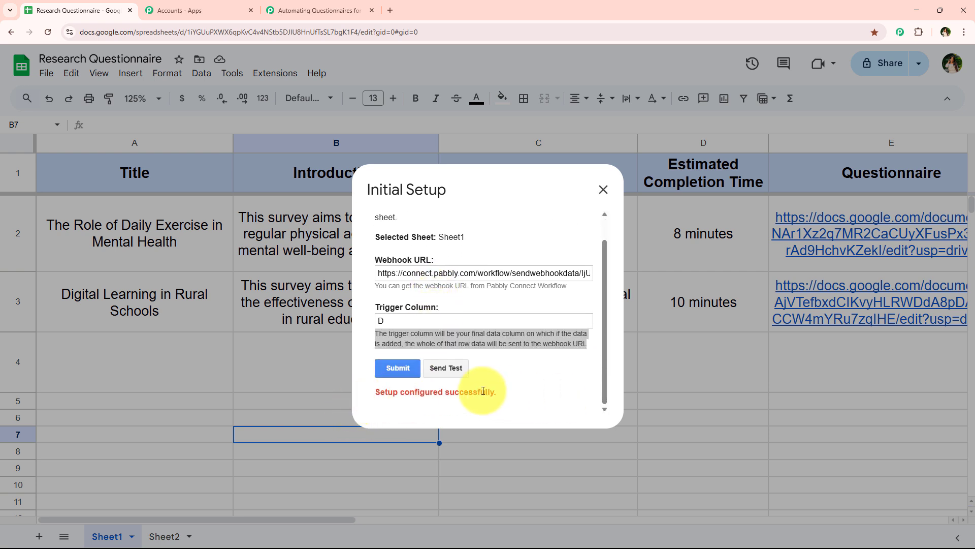
{"action": "left_click", "coordinate": [608, 199]}
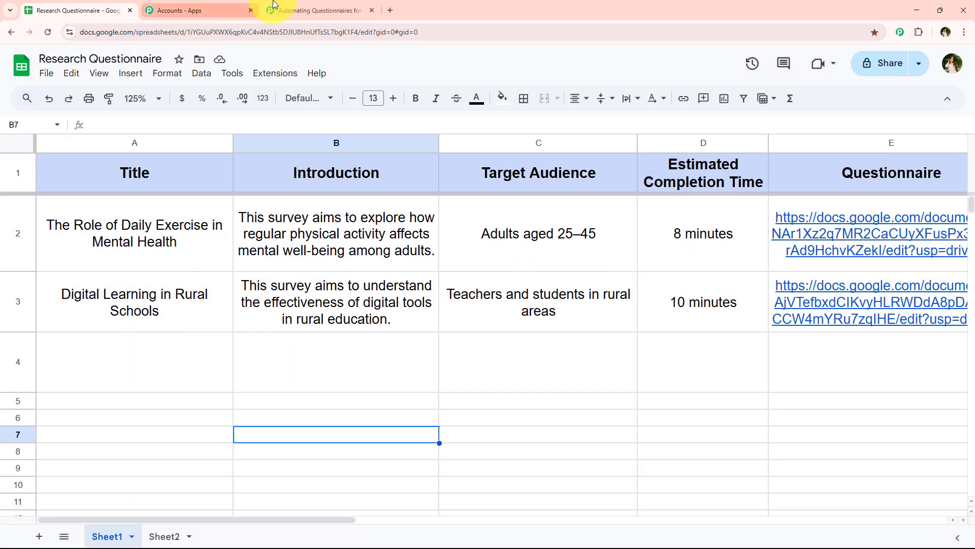
- Switch to the Pabbly Connect workflow and read the note about making a test submission for the webhook response
{"action": "left_click", "coordinate": [272, 10]}
{"action": "scroll", "coordinate": [258, 320], "scroll_direction": "down", "scroll_amount": 5}
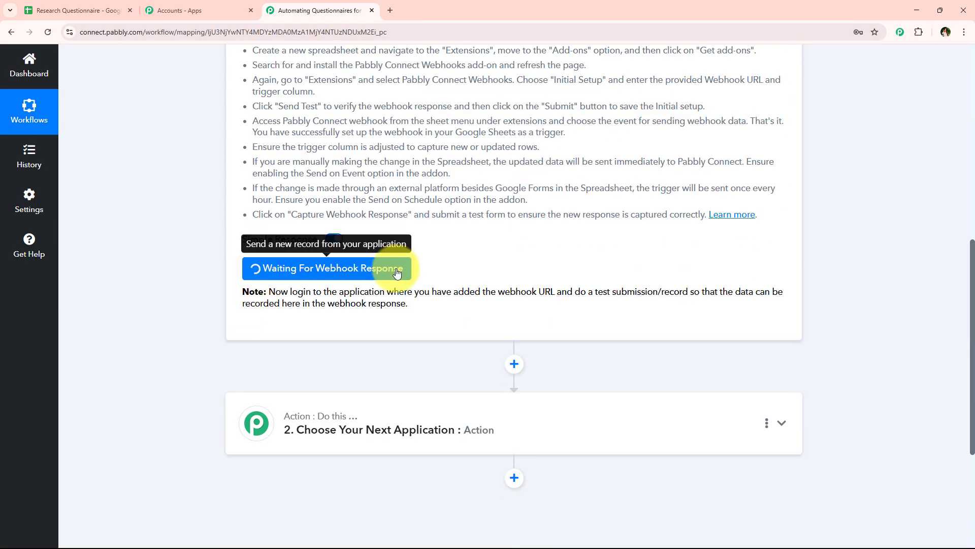
{"action": "left_click_drag", "start_coordinate": [575, 292], "coordinate": [686, 292]}
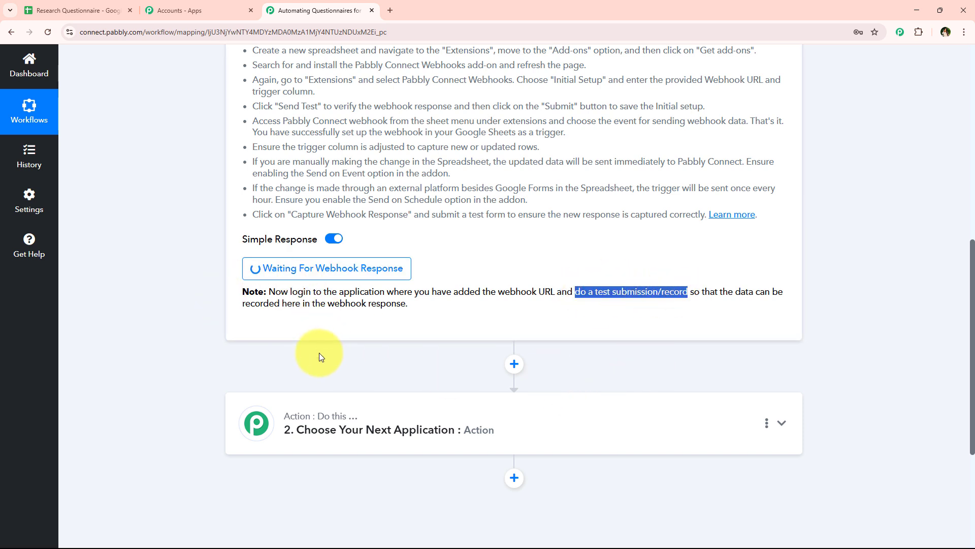
{"action": "left_click", "coordinate": [309, 329]}
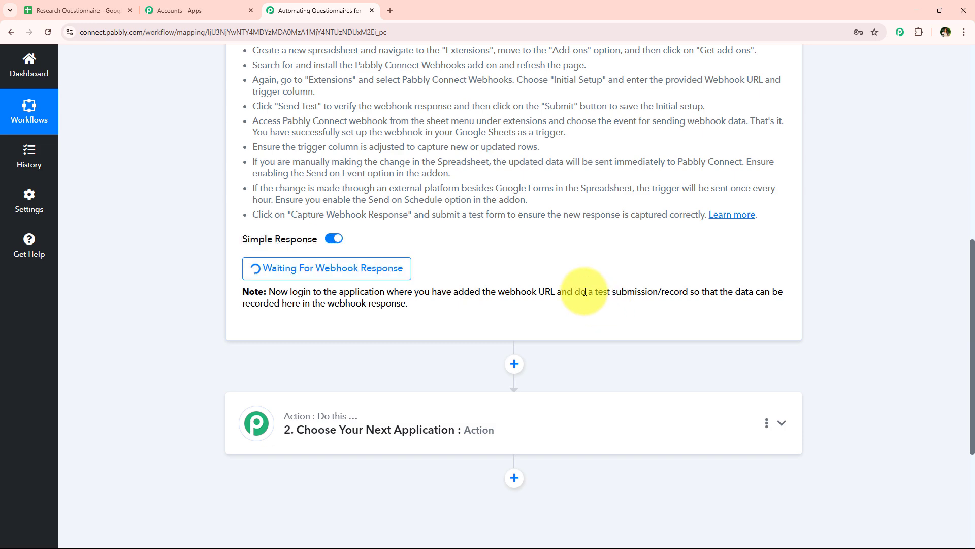
{"action": "left_click_drag", "start_coordinate": [595, 292], "coordinate": [688, 293]}
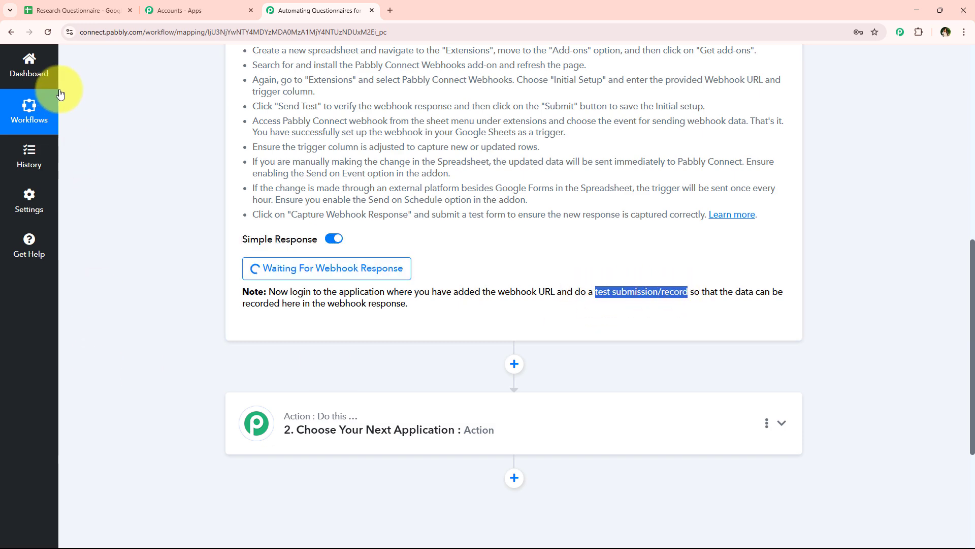
- Return to the Research Questionnaire spreadsheet and enable Send On Event for Pabbly Connect Webhooks
{"action": "left_click", "coordinate": [83, 6]}
{"action": "left_click", "coordinate": [287, 74]}
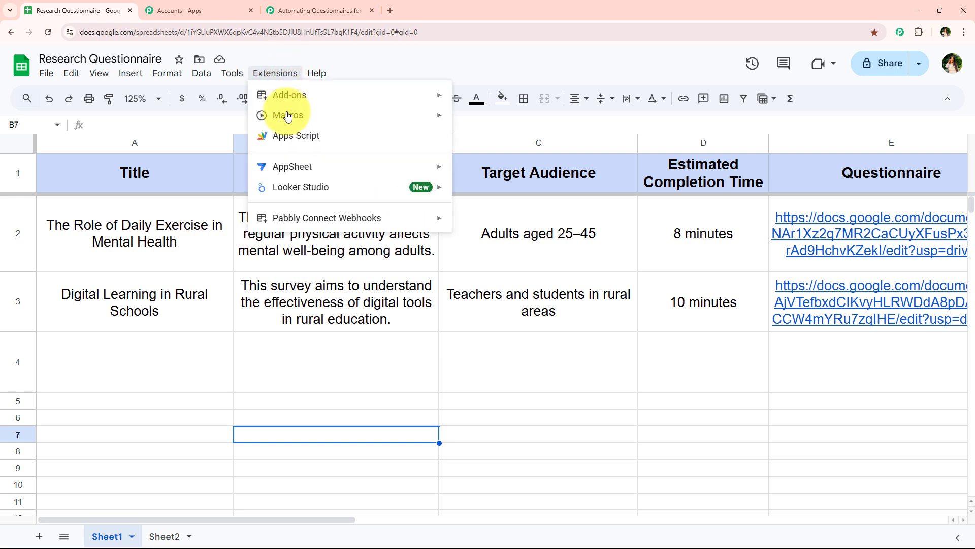
{"action": "mouse_move", "coordinate": [294, 218]}
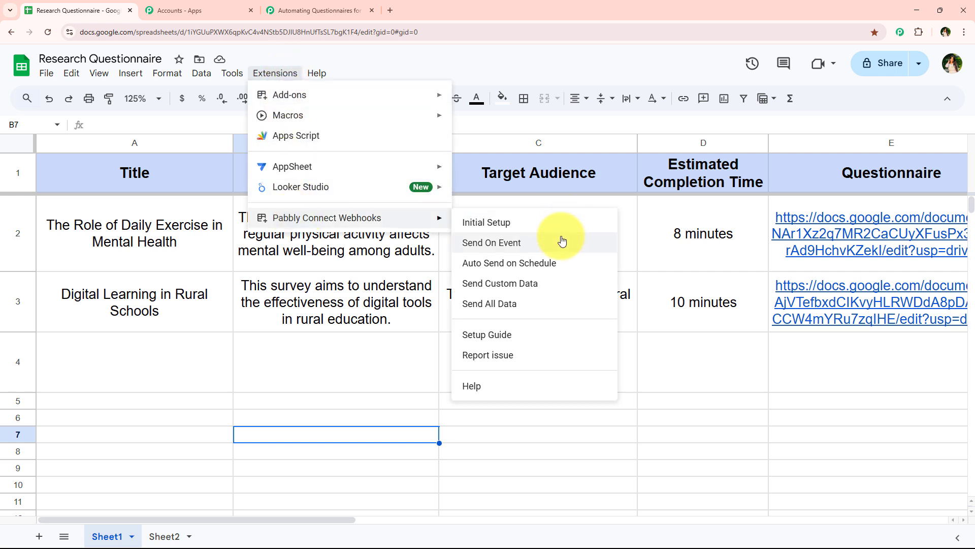
{"action": "left_click", "coordinate": [563, 240]}
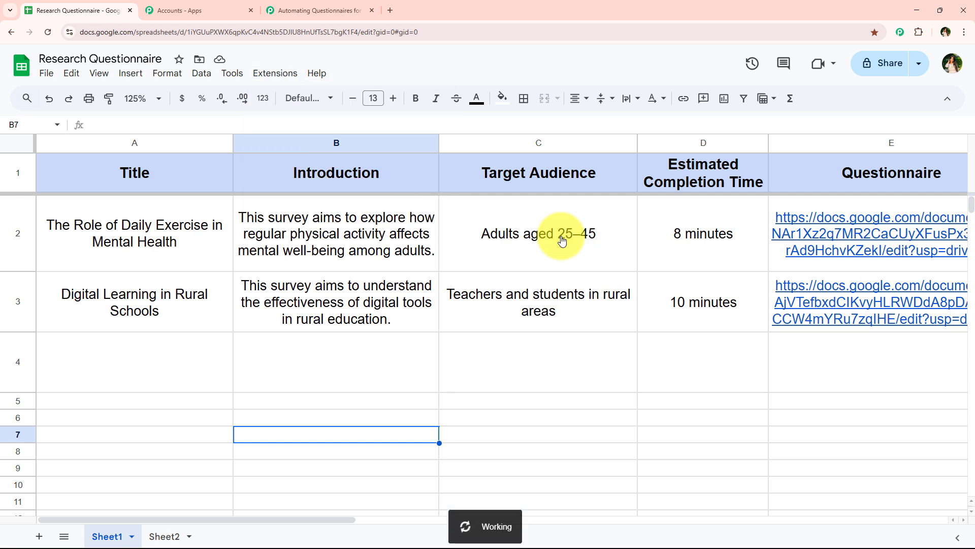
{"action": "left_click", "coordinate": [275, 74]}
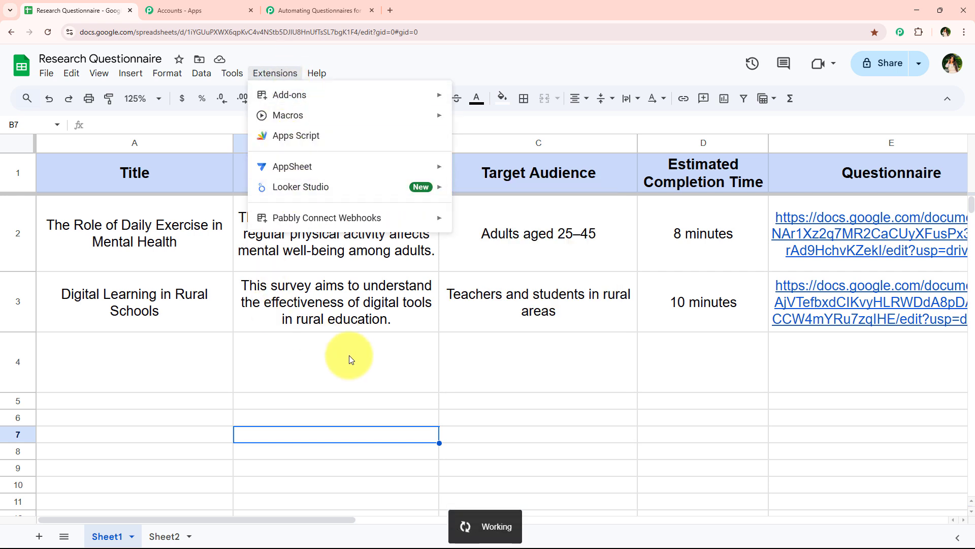
{"action": "mouse_move", "coordinate": [388, 217]}
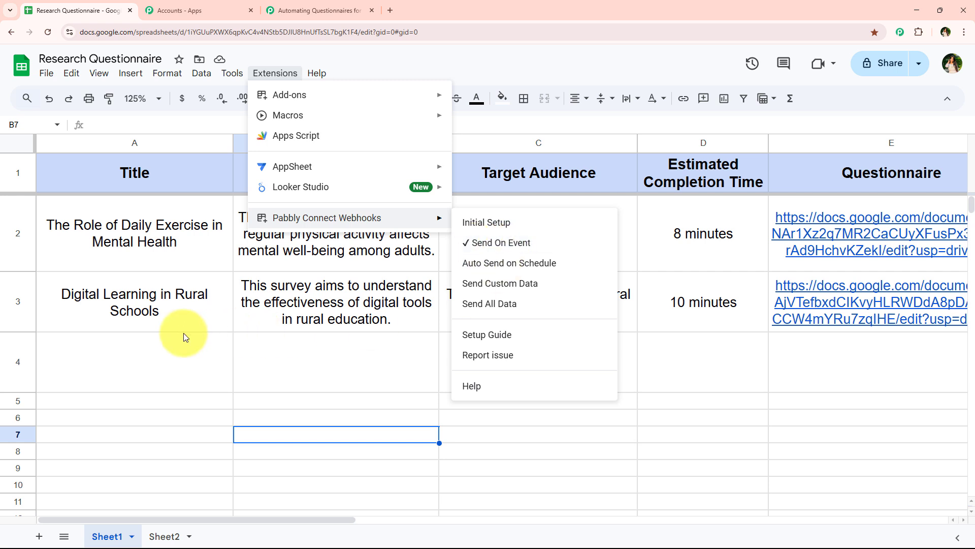
- Fill row 4 with "Remote Work and Work-Life Balance", "We are exploring how remote work influences personal well-being and productivity.", "Remote professionals" and "7 minutes"
{"action": "left_click", "coordinate": [203, 358]}
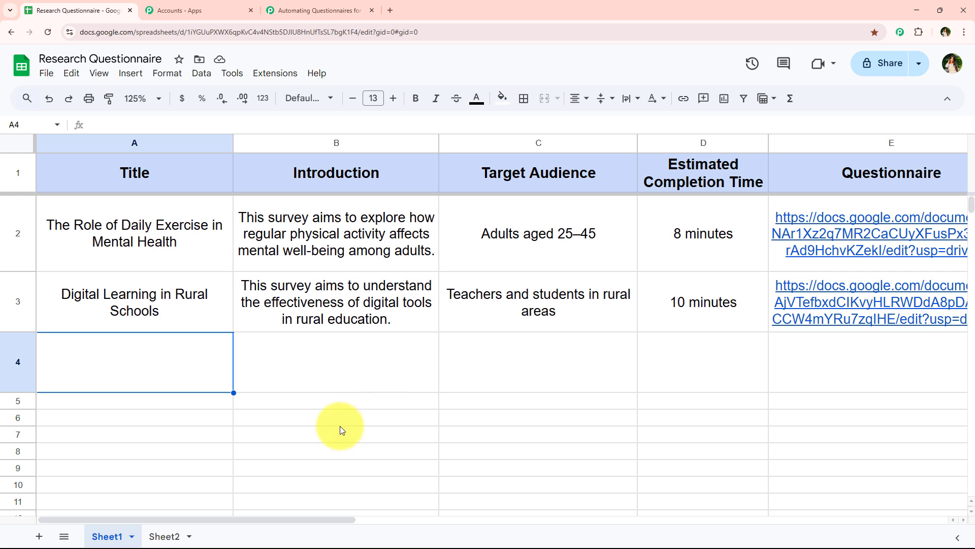
{"action": "type", "text": "Remote Work and Work-Life Balance"}
{"action": "key", "text": "Tab"}
{"action": "type", "text": "We are exploring how remote work influences personal well-being and productivity."}
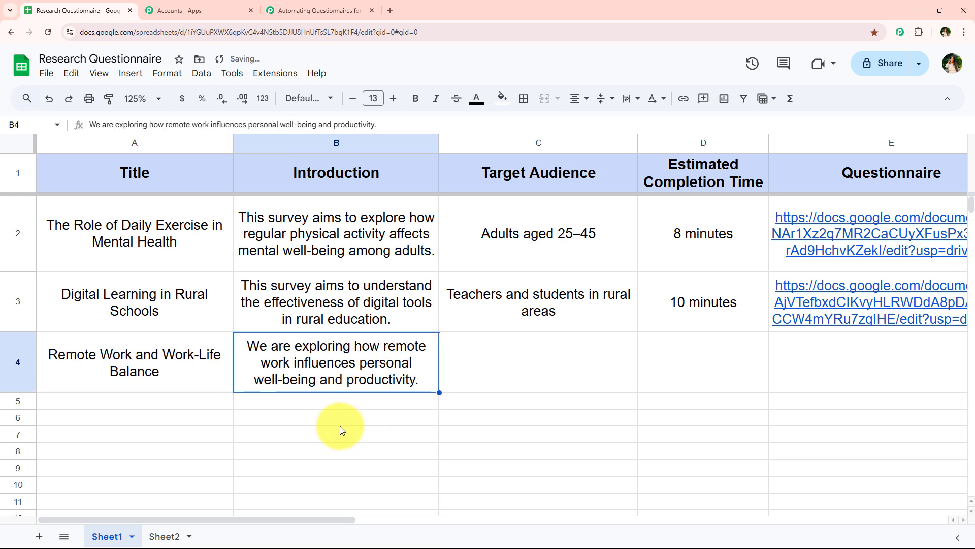
{"action": "key", "text": "Tab"}
{"action": "type", "text": "Remote professionals"}
{"action": "key", "text": "Tab"}
{"action": "type", "text": "7 minutes"}
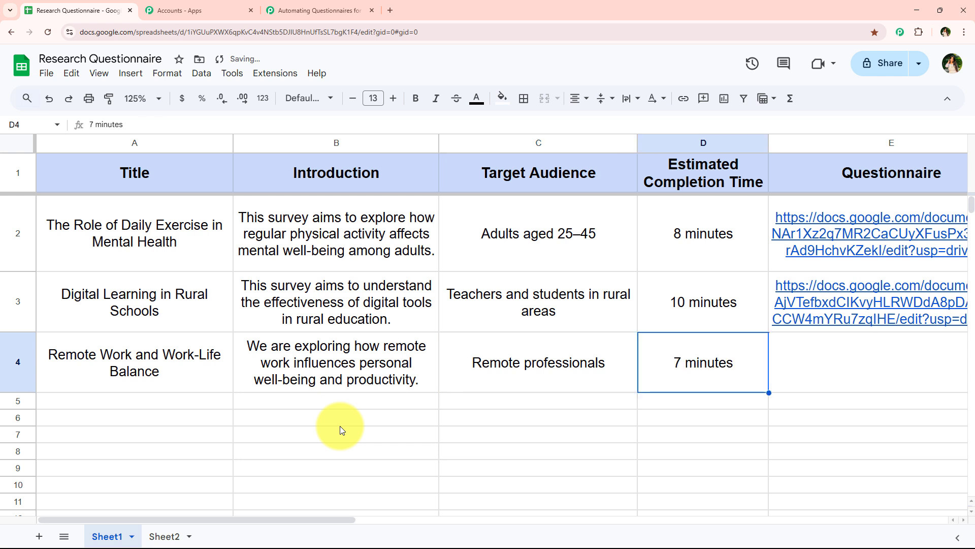
{"action": "left_click", "coordinate": [339, 424]}
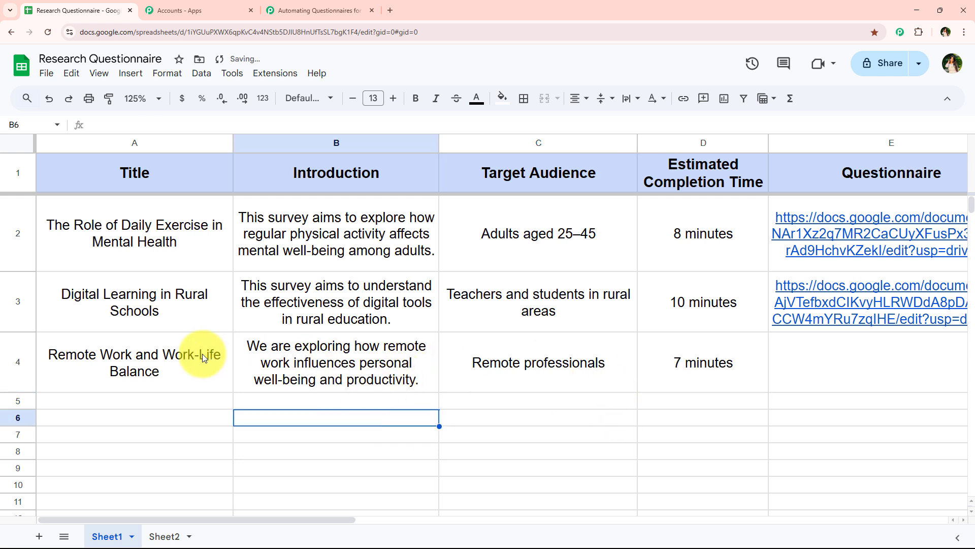
{"action": "left_click_drag", "start_coordinate": [203, 354], "coordinate": [715, 368]}
{"action": "left_click", "coordinate": [486, 417]}
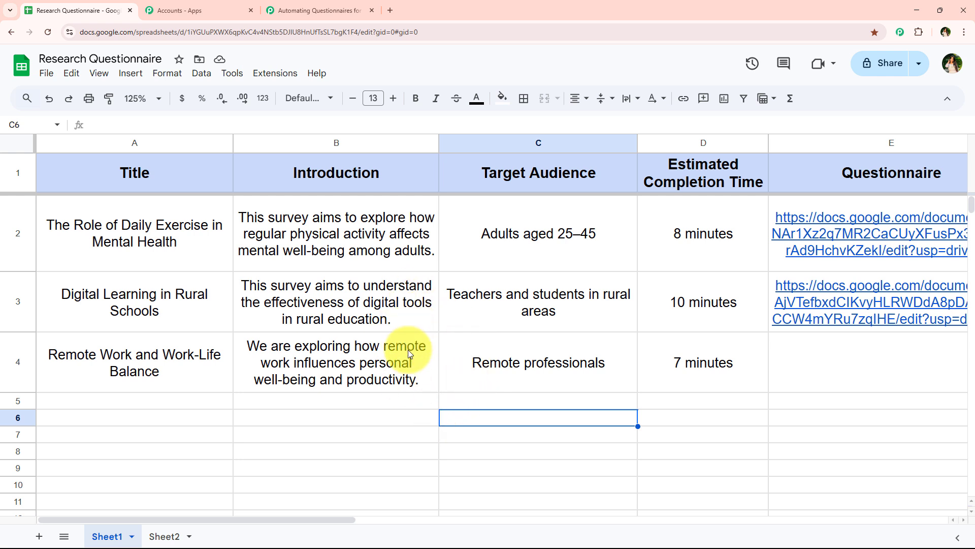
{"action": "left_click_drag", "start_coordinate": [192, 366], "coordinate": [637, 392]}
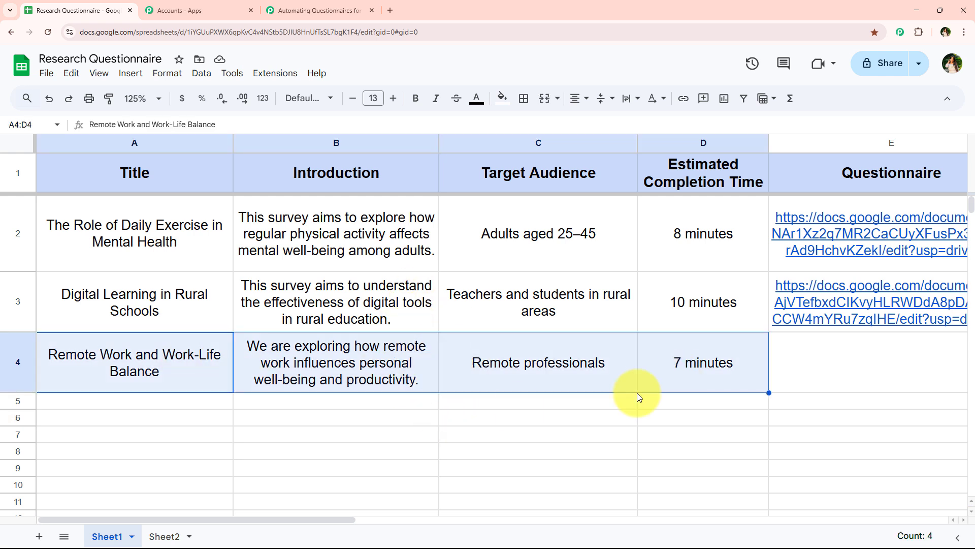
- Switch to the Pabbly Connect workflow, review the title, audience and introduction in the captured response, and collapse the trigger
{"action": "left_click", "coordinate": [307, 6]}
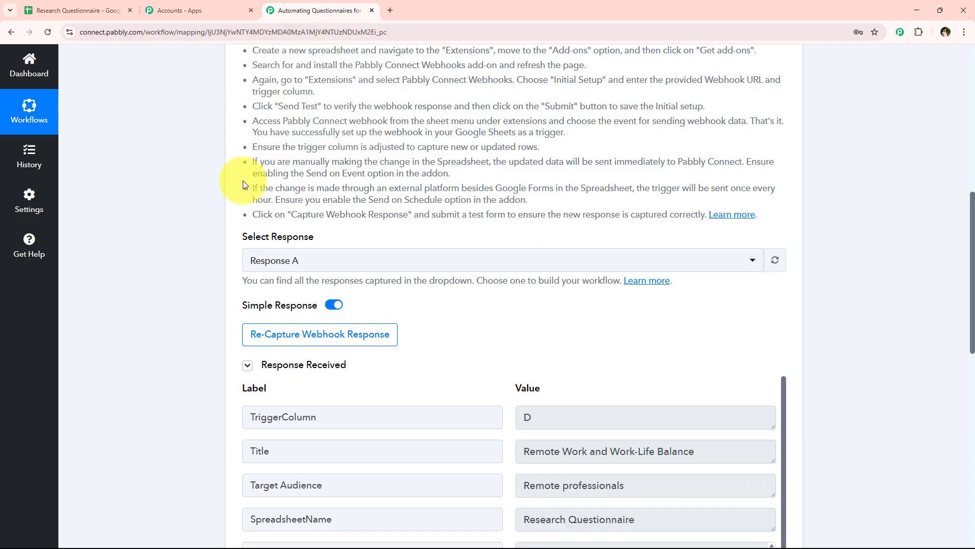
{"action": "scroll", "coordinate": [457, 188], "scroll_direction": "down", "scroll_amount": 2}
{"action": "left_click", "coordinate": [584, 195]}
{"action": "left_click", "coordinate": [625, 232]}
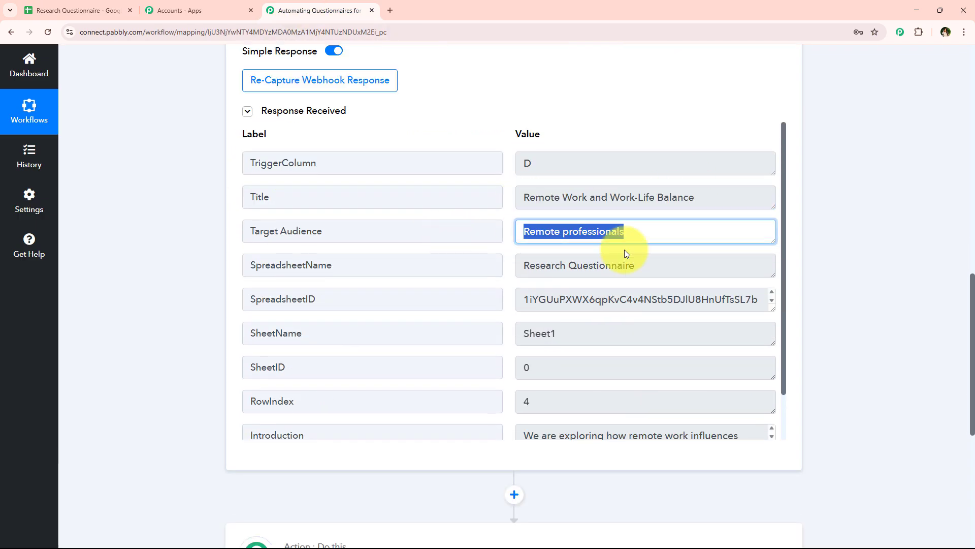
{"action": "left_click", "coordinate": [612, 266]}
{"action": "scroll", "coordinate": [583, 311], "scroll_direction": "down", "scroll_amount": 2}
{"action": "left_click_drag", "start_coordinate": [741, 382], "coordinate": [145, 381]}
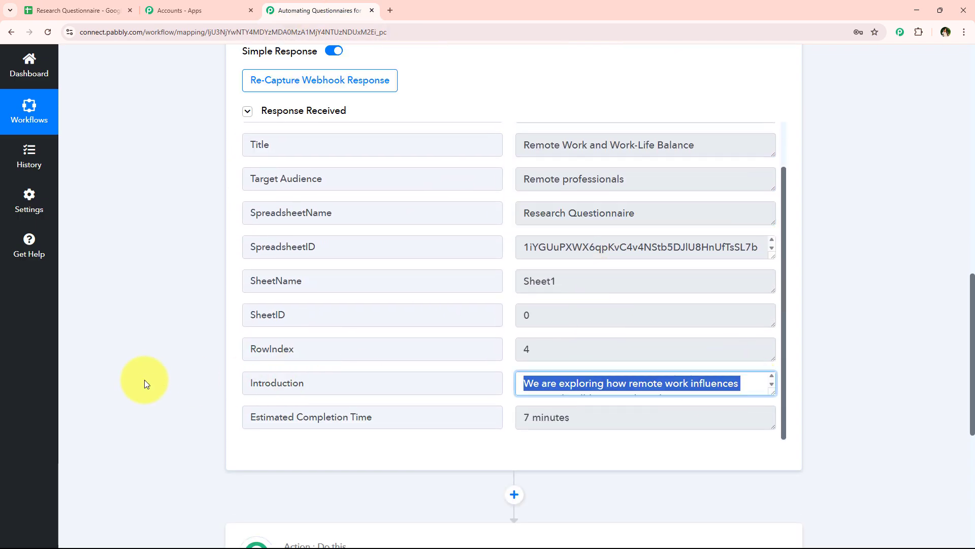
{"action": "left_click", "coordinate": [172, 390]}
{"action": "scroll", "coordinate": [192, 311], "scroll_direction": "up", "scroll_amount": 15}
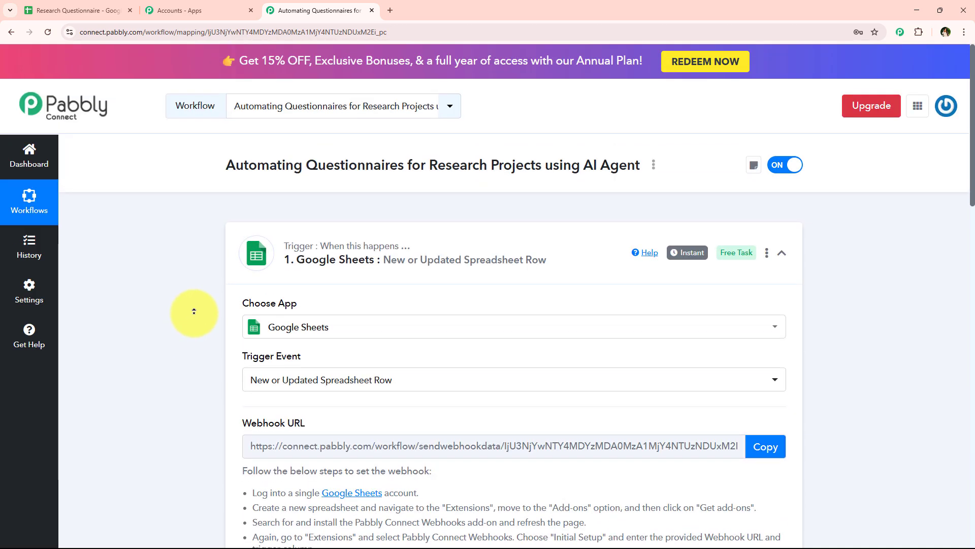
{"action": "left_click", "coordinate": [337, 285]}
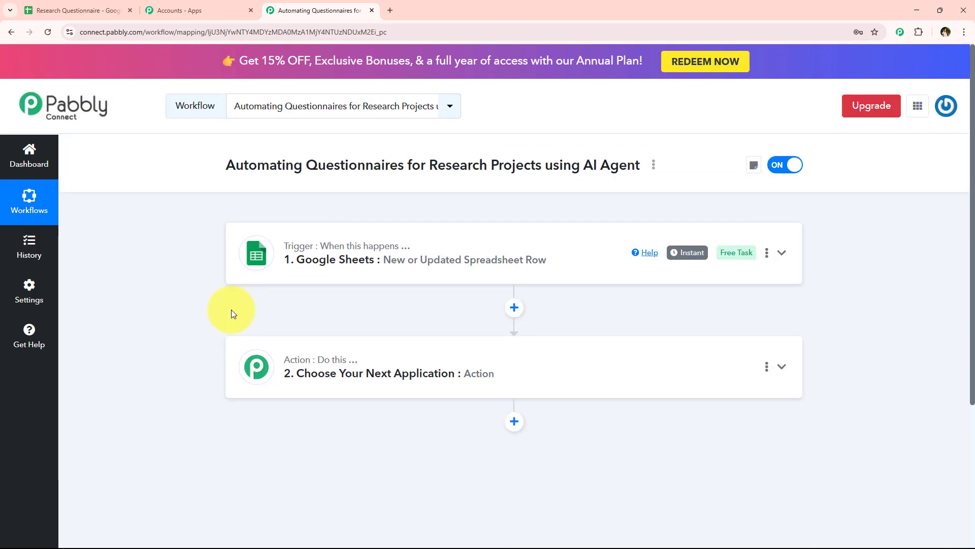
{"action": "left_click", "coordinate": [36, 11]}
{"action": "left_click_drag", "start_coordinate": [192, 407], "coordinate": [672, 407]}
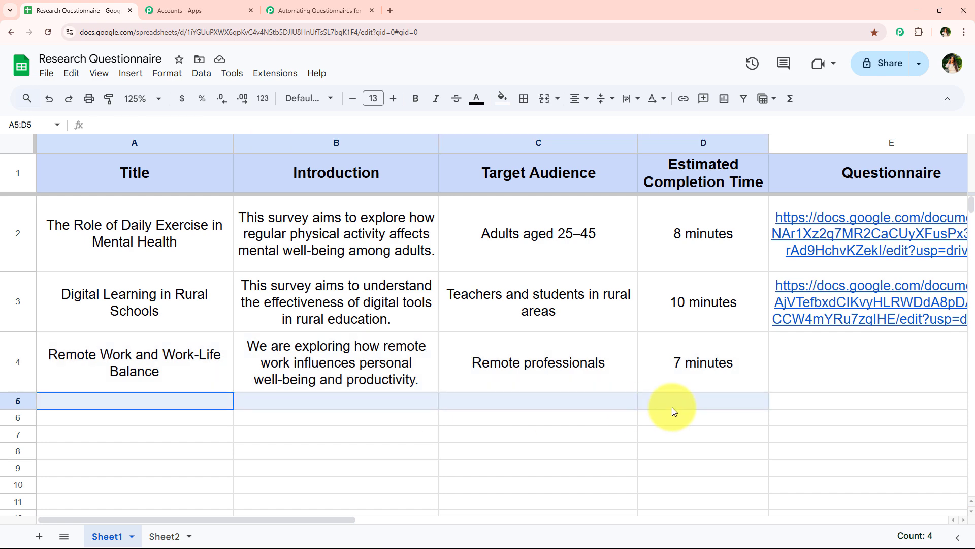
{"action": "left_click", "coordinate": [301, 10]}
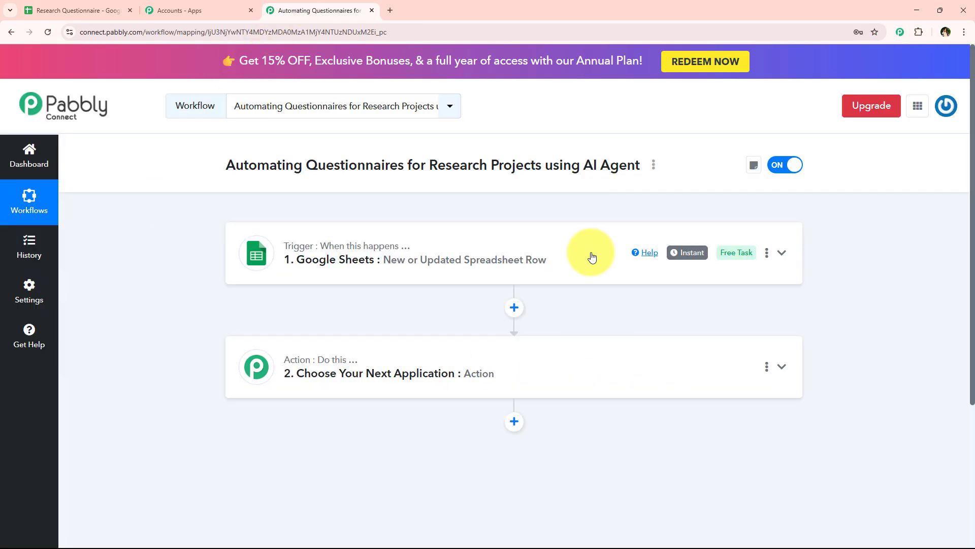
- Set the second step's application to OpenAI (ChatGPT, DALL-E, Whisper) with ChatGPT as the action event
{"action": "left_click", "coordinate": [477, 374]}
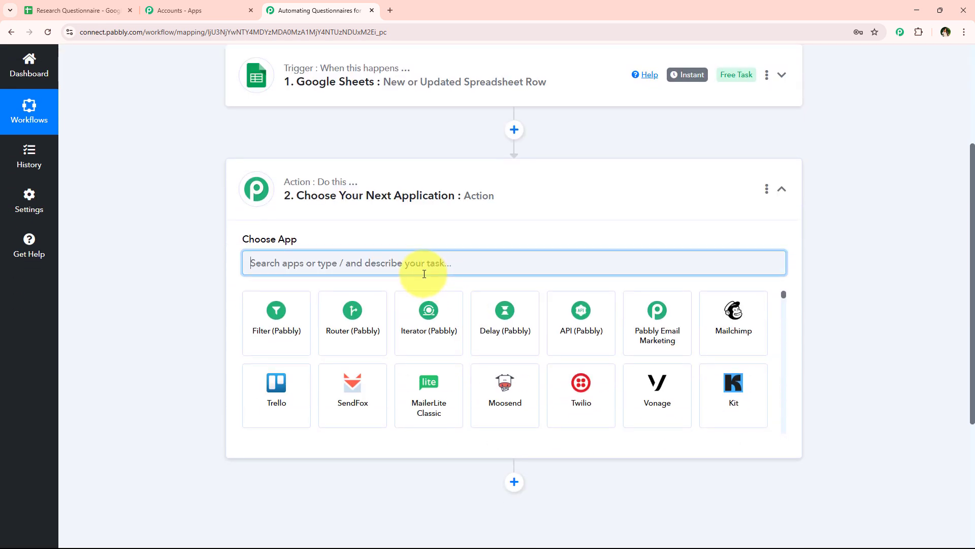
{"action": "type", "text": "OpenA"}
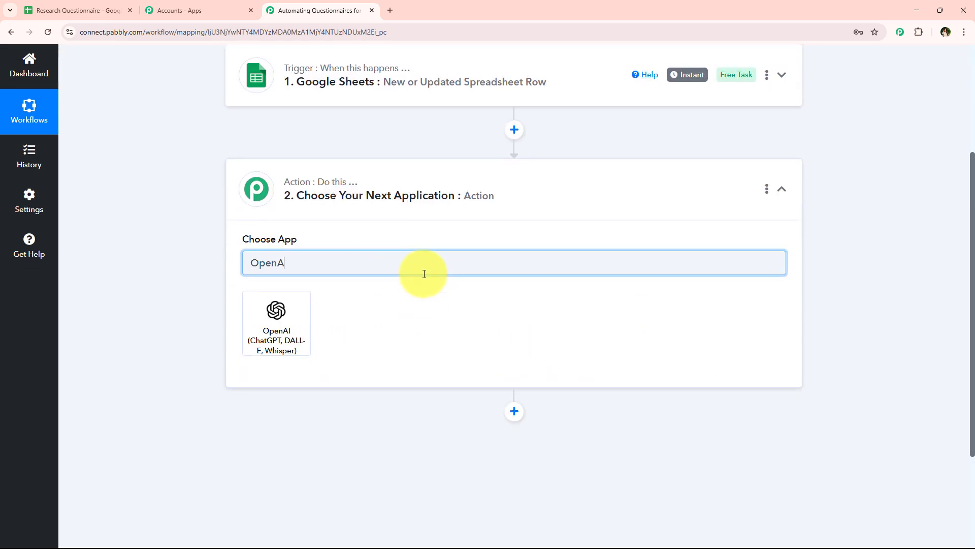
{"action": "type", "text": "I"}
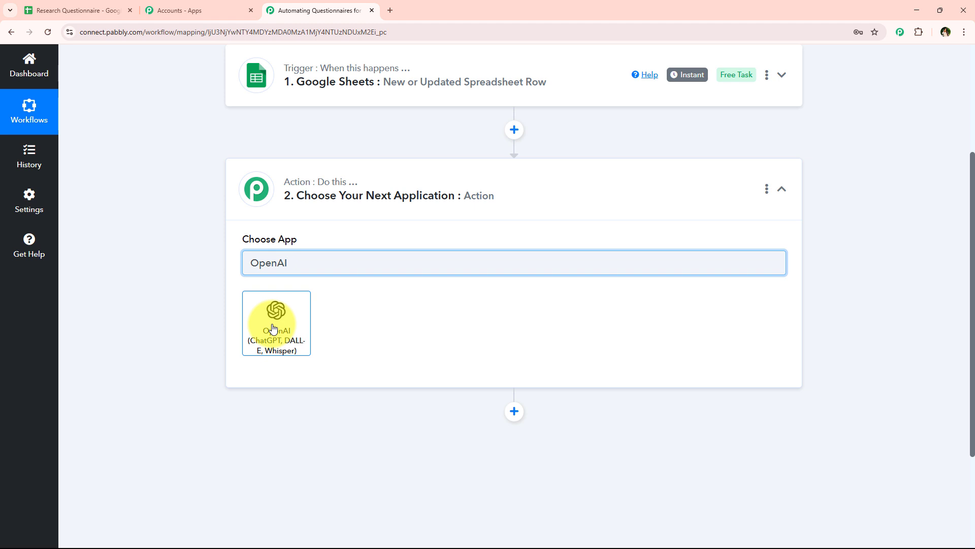
{"action": "left_click", "coordinate": [273, 327]}
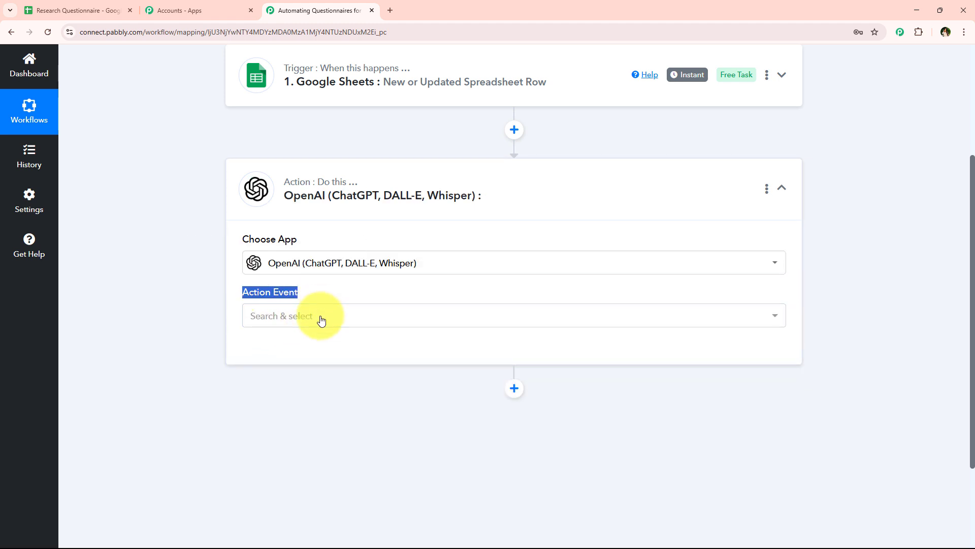
{"action": "left_click", "coordinate": [320, 318]}
{"action": "left_click", "coordinate": [327, 144]}
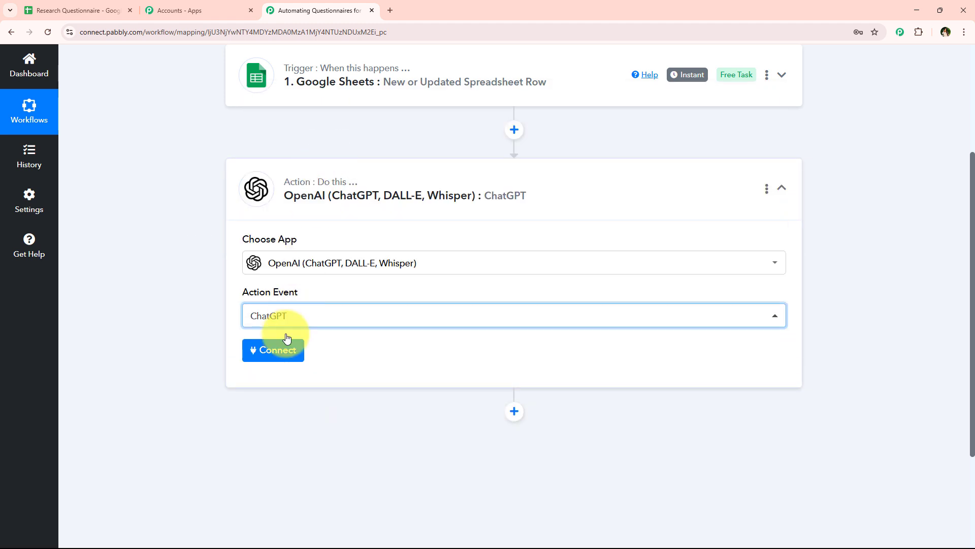
- Start connecting the OpenAI account and choose to add a new connection instead of an existing one
{"action": "left_click", "coordinate": [282, 352]}
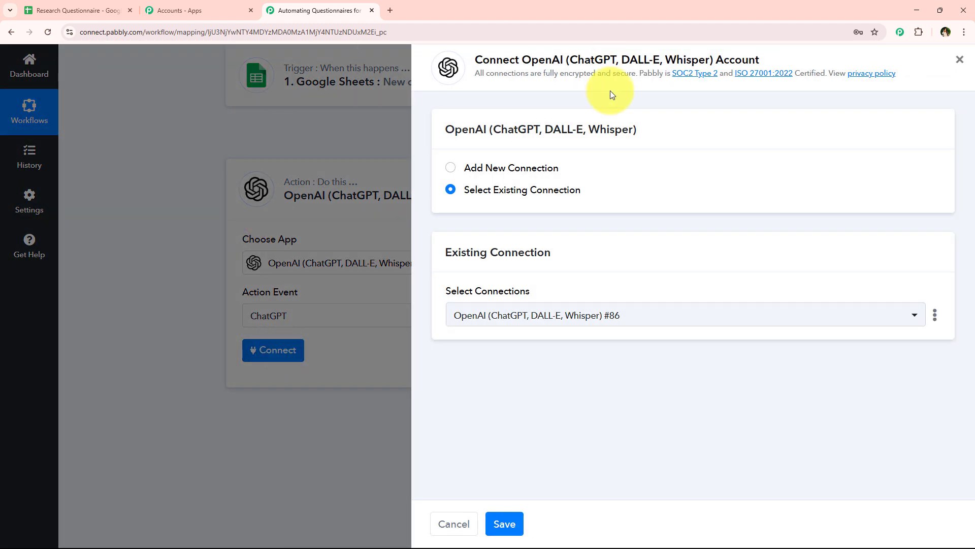
{"action": "left_click_drag", "start_coordinate": [465, 174], "coordinate": [652, 201]}
{"action": "left_click", "coordinate": [636, 211]}
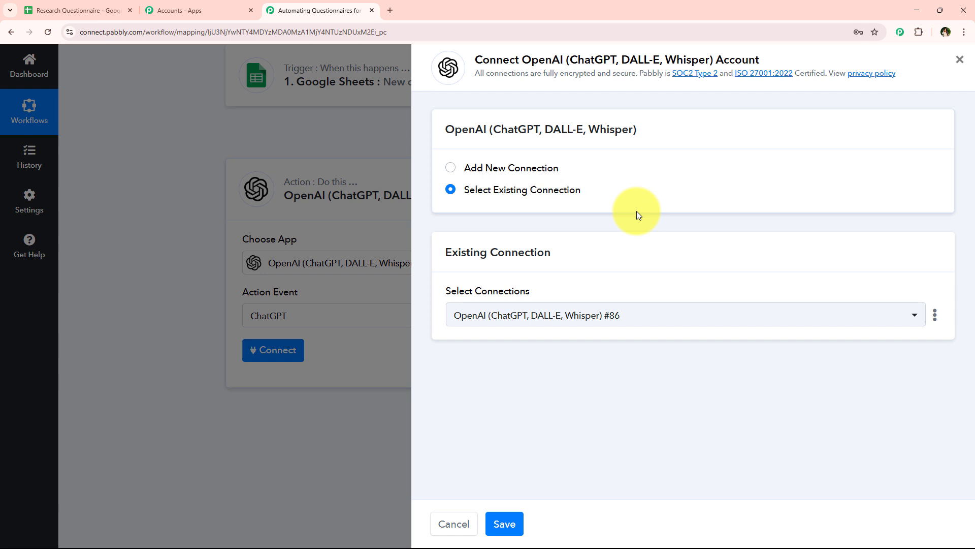
{"action": "left_click_drag", "start_coordinate": [436, 125], "coordinate": [732, 149]}
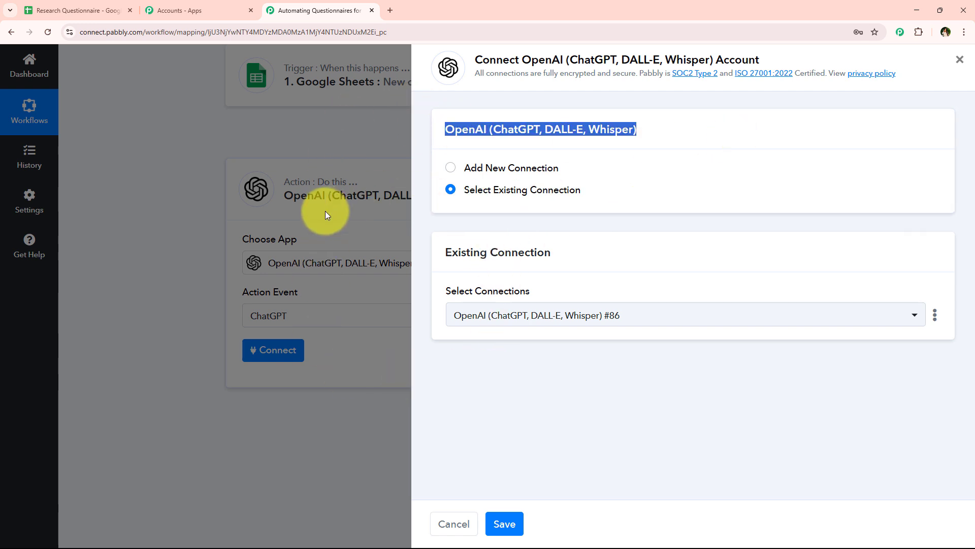
{"action": "left_click", "coordinate": [508, 190]}
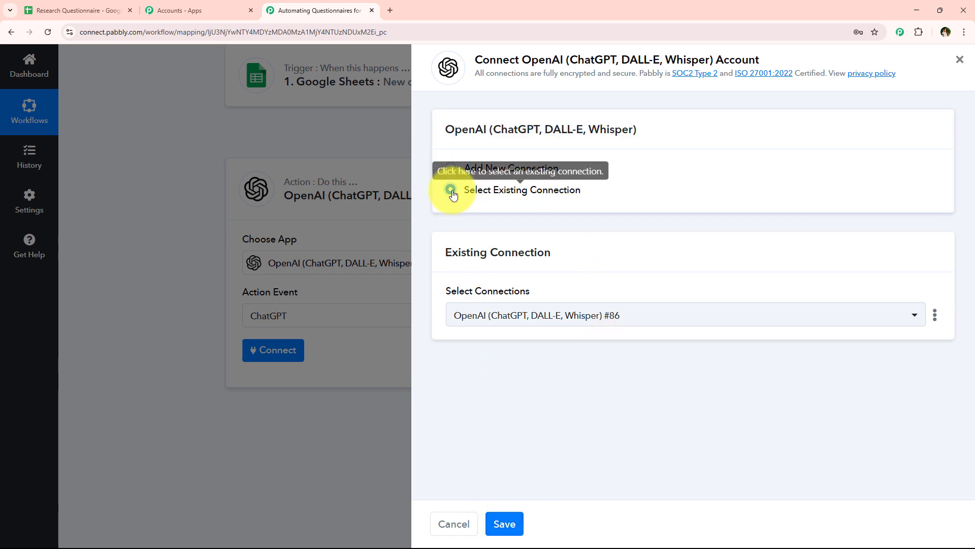
{"action": "left_click", "coordinate": [480, 170]}
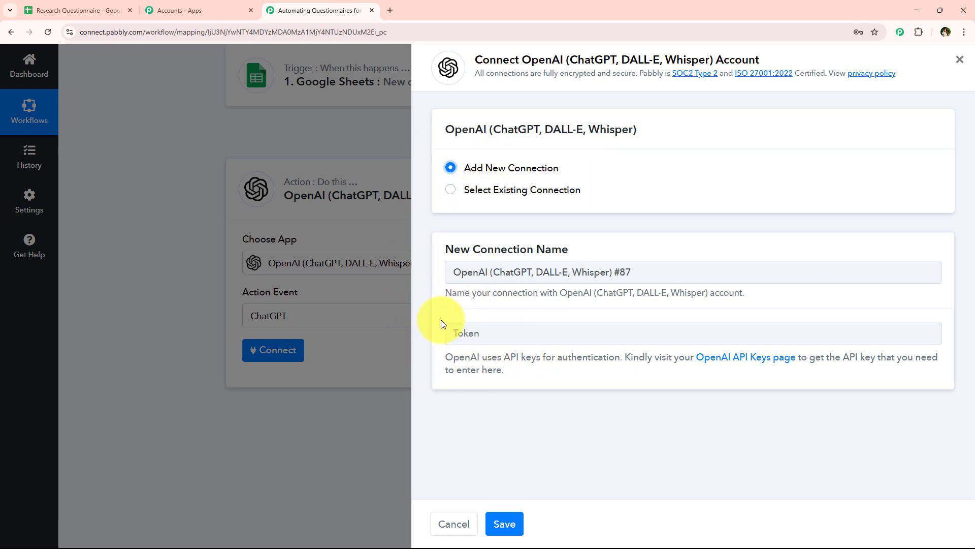
- Read the instructions for obtaining the token and open the linked OpenAI API Keys page
{"action": "left_click_drag", "start_coordinate": [625, 358], "coordinate": [871, 362]}
{"action": "left_click", "coordinate": [626, 375]}
{"action": "left_click_drag", "start_coordinate": [905, 362], "coordinate": [946, 370]}
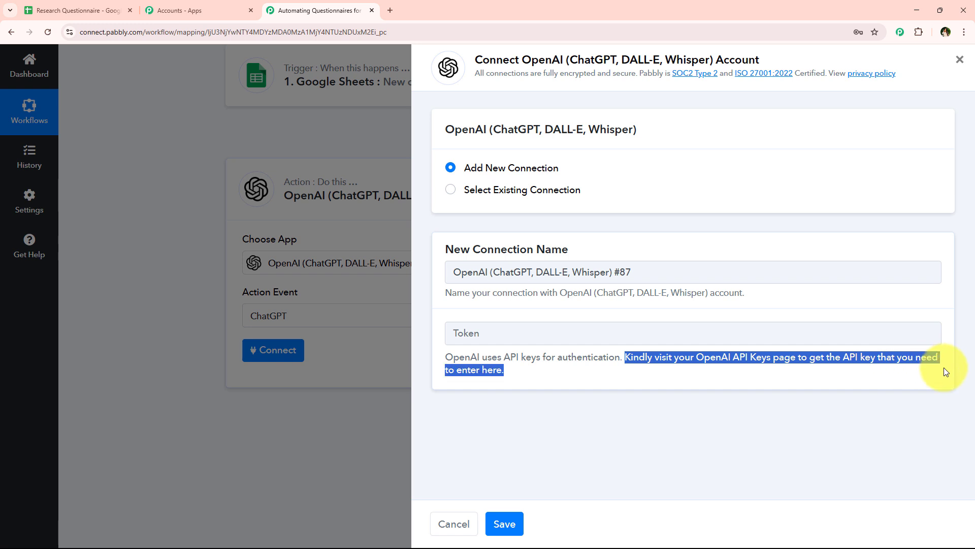
{"action": "left_click", "coordinate": [727, 415]}
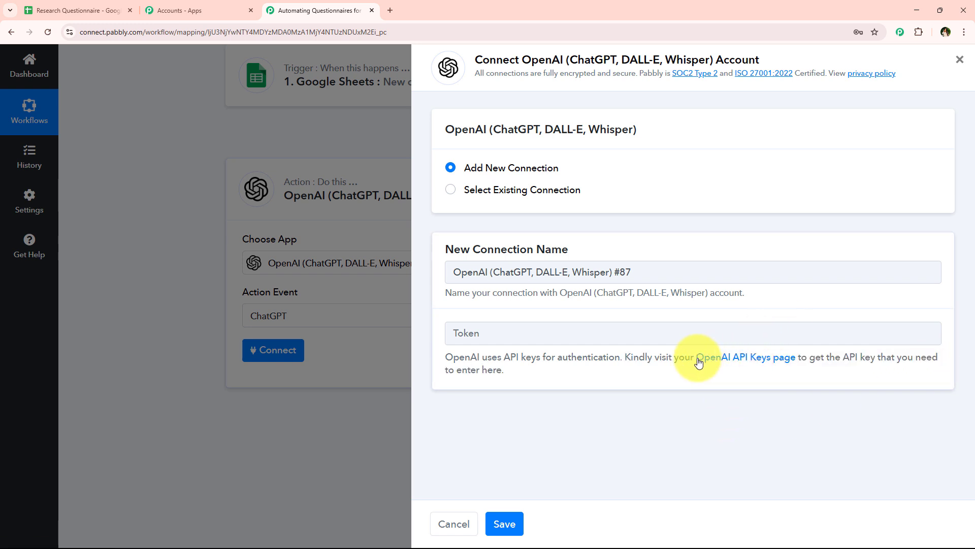
{"action": "left_click_drag", "start_coordinate": [701, 363], "coordinate": [751, 363]}
{"action": "left_click", "coordinate": [752, 364]}
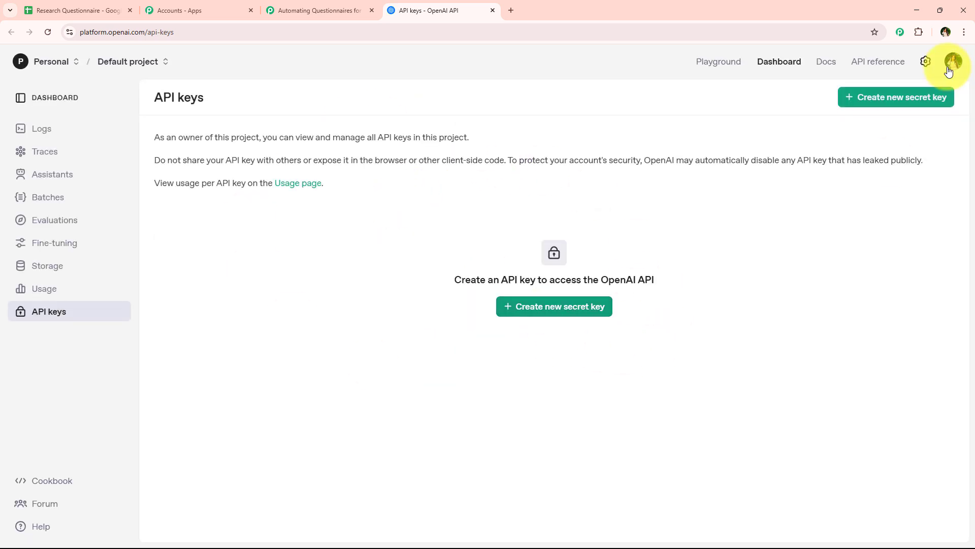
- Create a new secret key for the default project with All permissions and copy it
{"action": "left_click", "coordinate": [885, 97]}
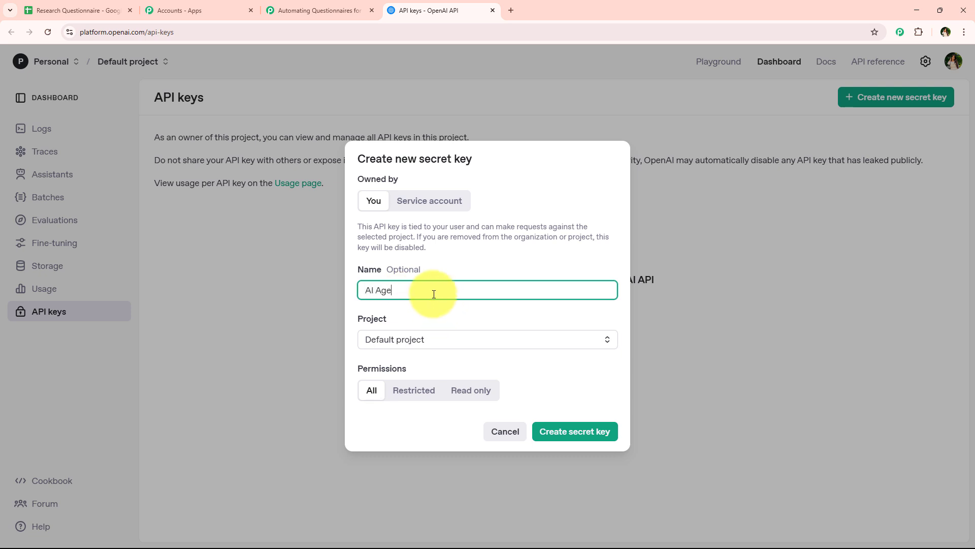
{"action": "left_click", "coordinate": [577, 431]}
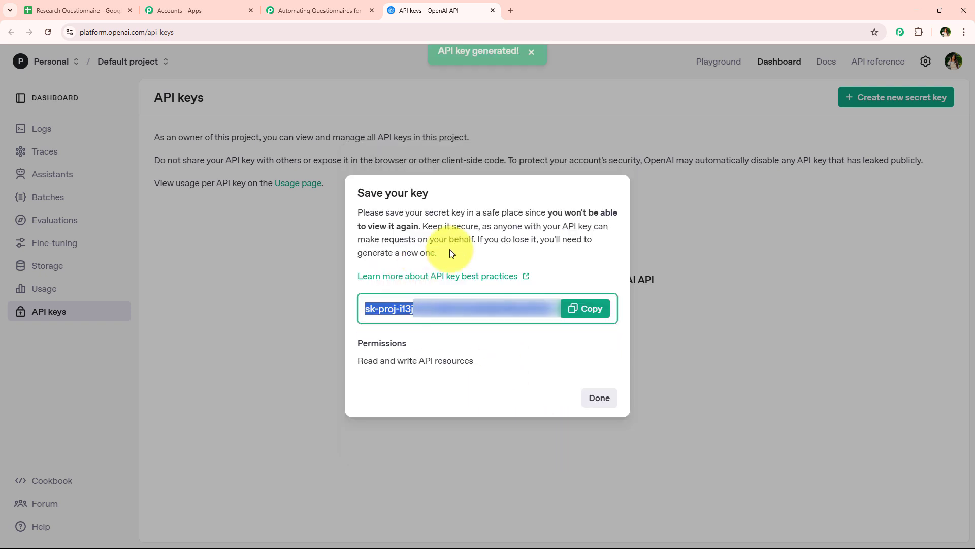
{"action": "left_click", "coordinate": [585, 308]}
- Return to the Pabbly Connect workflow, paste the API key as the connection's token and save the connection
{"action": "left_click", "coordinate": [310, 10]}
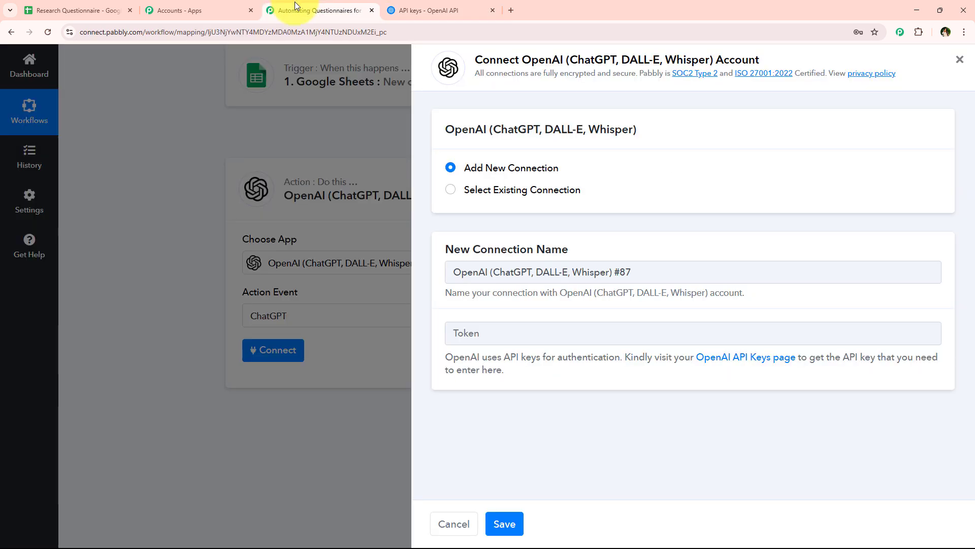
{"action": "left_click", "coordinate": [501, 334]}
{"action": "key", "text": "ctrl+v"}
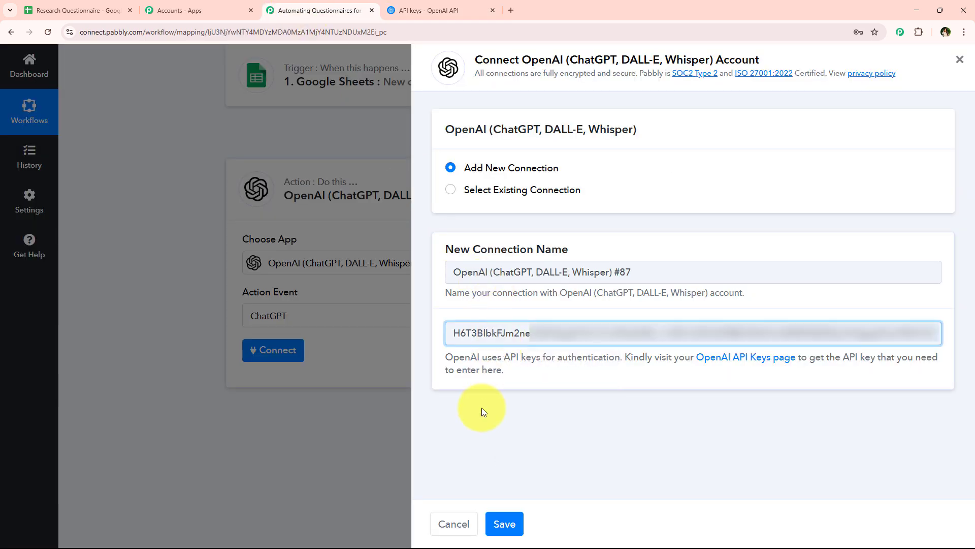
{"action": "left_click", "coordinate": [479, 422]}
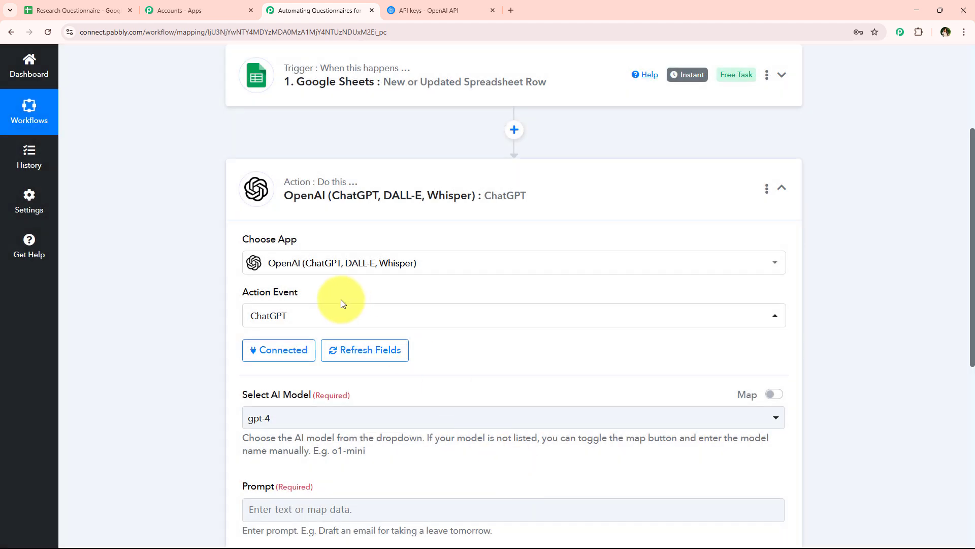
- Select gpt-4 as the AI model for the ChatGPT action
{"action": "scroll", "coordinate": [205, 208], "scroll_direction": "down", "scroll_amount": 2}
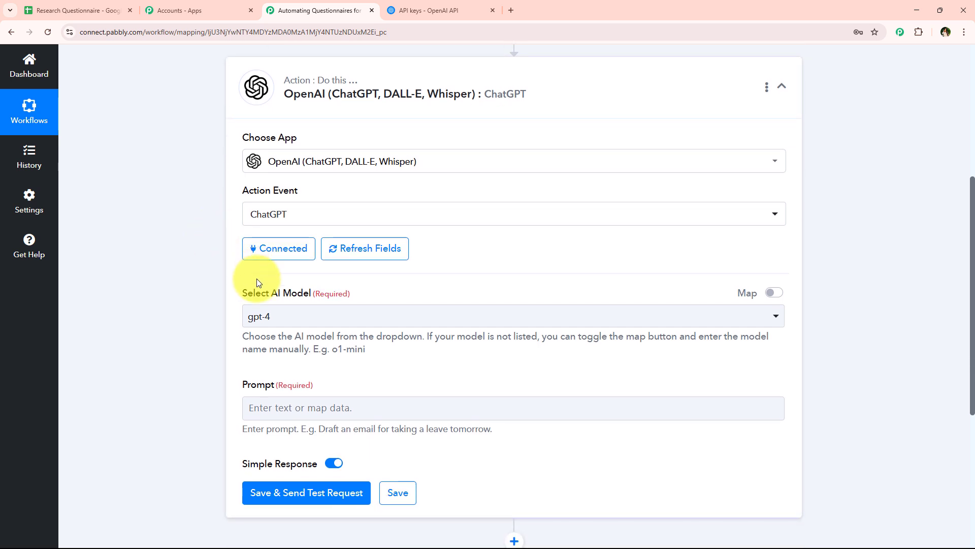
{"action": "scroll", "coordinate": [249, 295], "scroll_direction": "down", "scroll_amount": 3}
{"action": "left_click_drag", "start_coordinate": [245, 137], "coordinate": [312, 137]}
{"action": "left_click", "coordinate": [313, 158]}
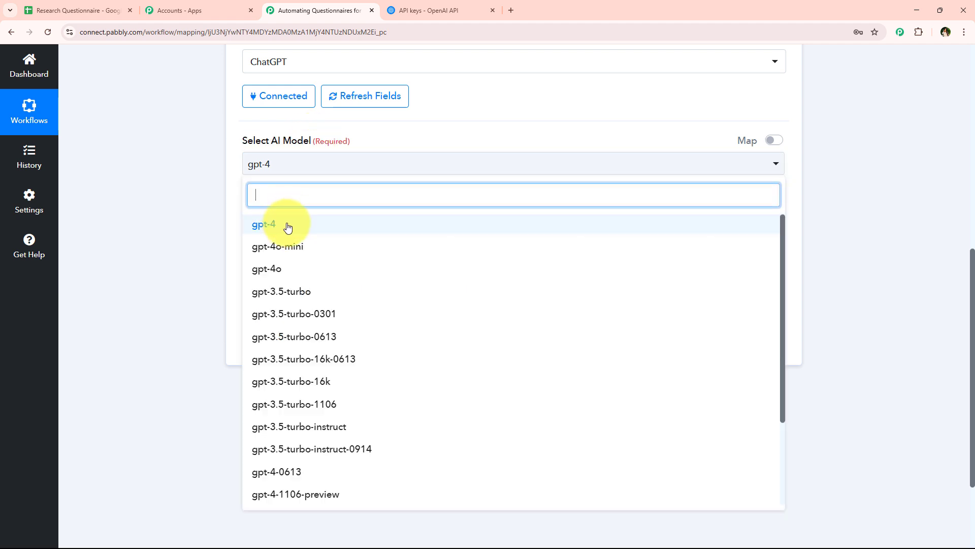
{"action": "left_click", "coordinate": [286, 229]}
- Paste the questionnaire-writing AI prompt containing Title, Introduction, Target Audience and Estimated Completion Time lines into the ChatGPT action's prompt
{"action": "scroll", "coordinate": [221, 234], "scroll_direction": "down", "scroll_amount": 3}
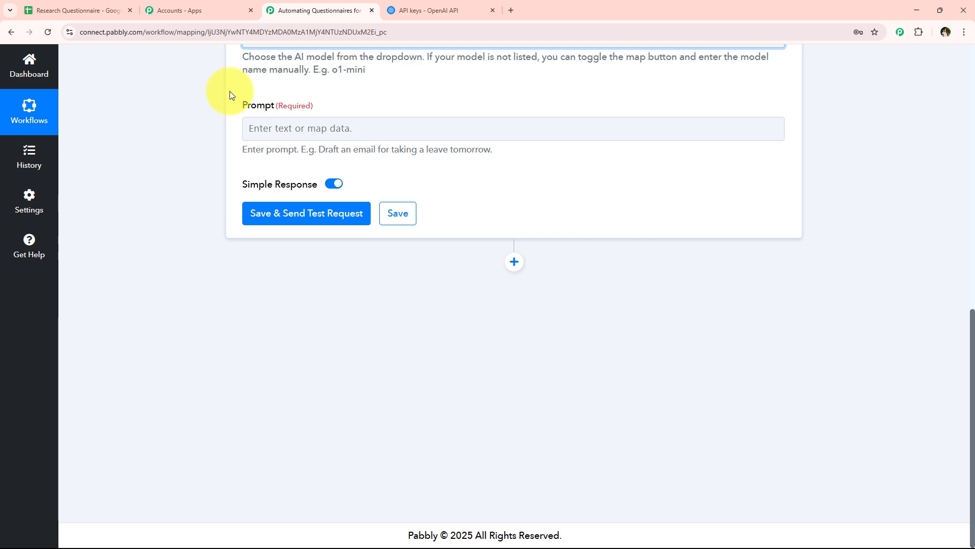
{"action": "left_click", "coordinate": [355, 129]}
{"action": "key", "text": "ctrl+v"}
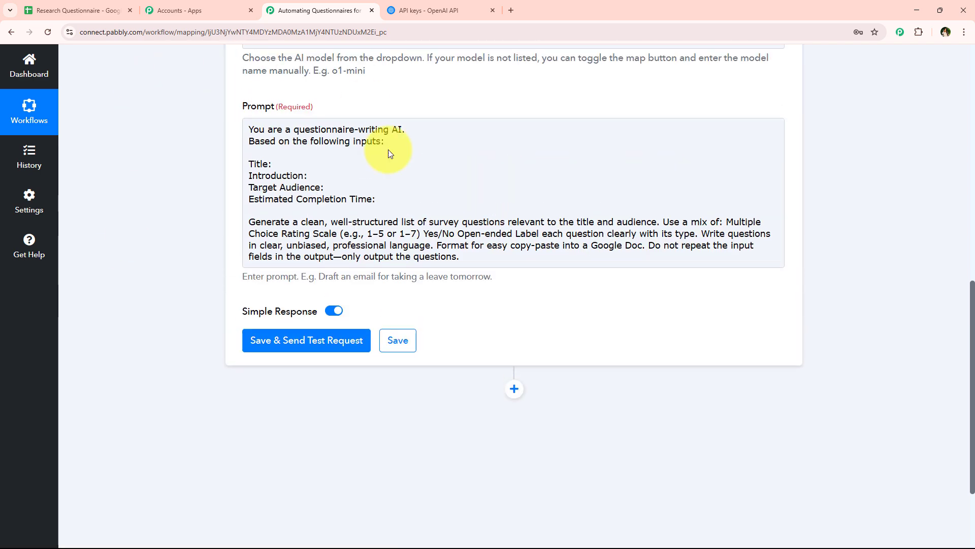
- Examine the prompt's four empty input lines and the Google Sheets trigger data available for mapping
{"action": "left_click", "coordinate": [308, 163]}
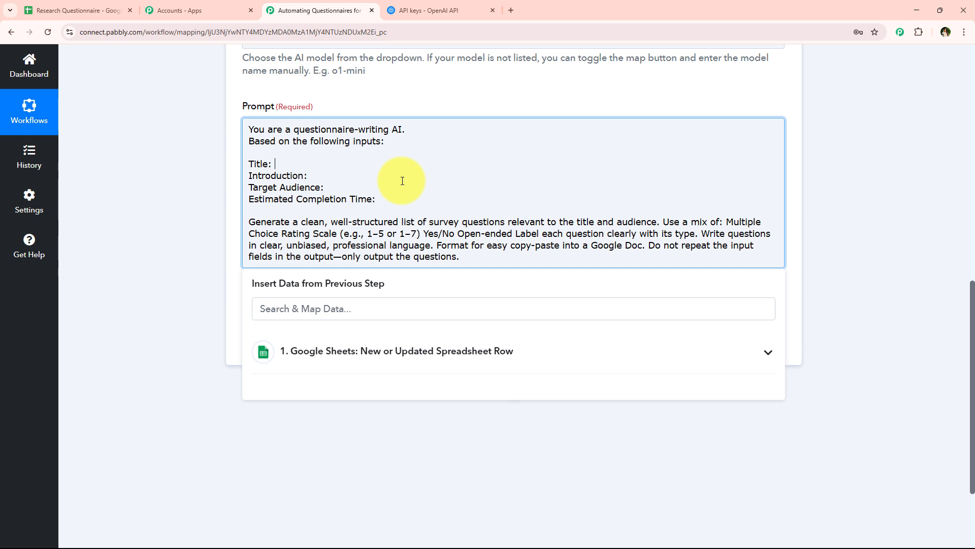
{"action": "left_click", "coordinate": [365, 198]}
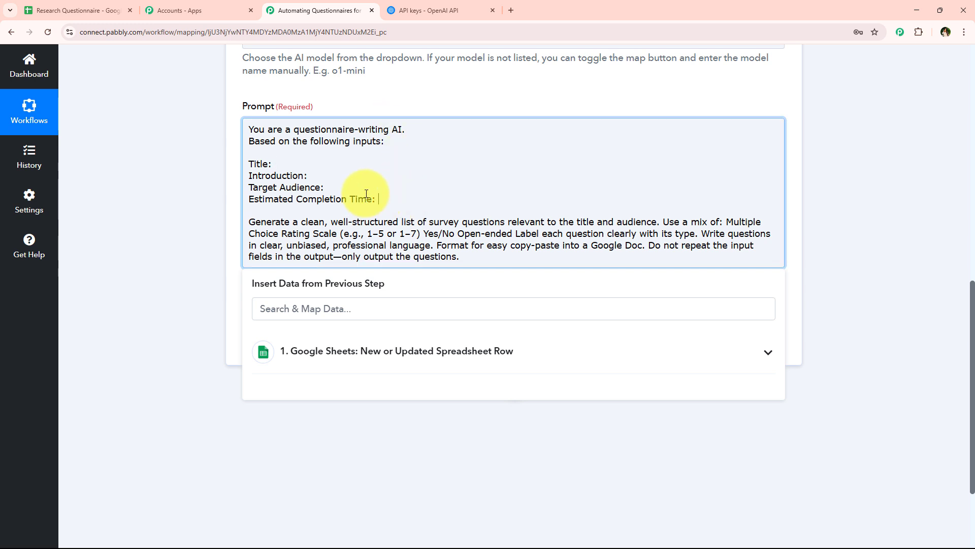
{"action": "left_click", "coordinate": [326, 162]}
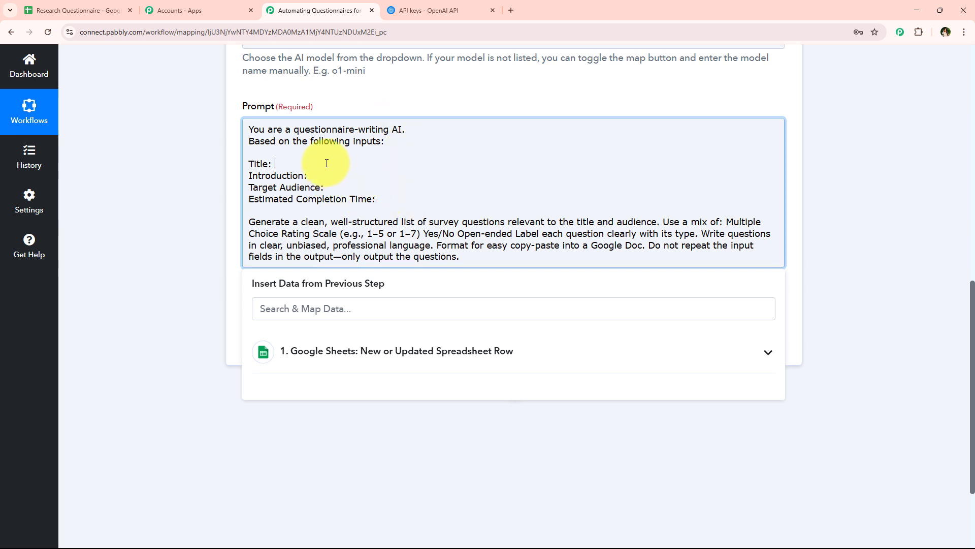
{"action": "scroll", "coordinate": [236, 242], "scroll_direction": "down", "scroll_amount": 1}
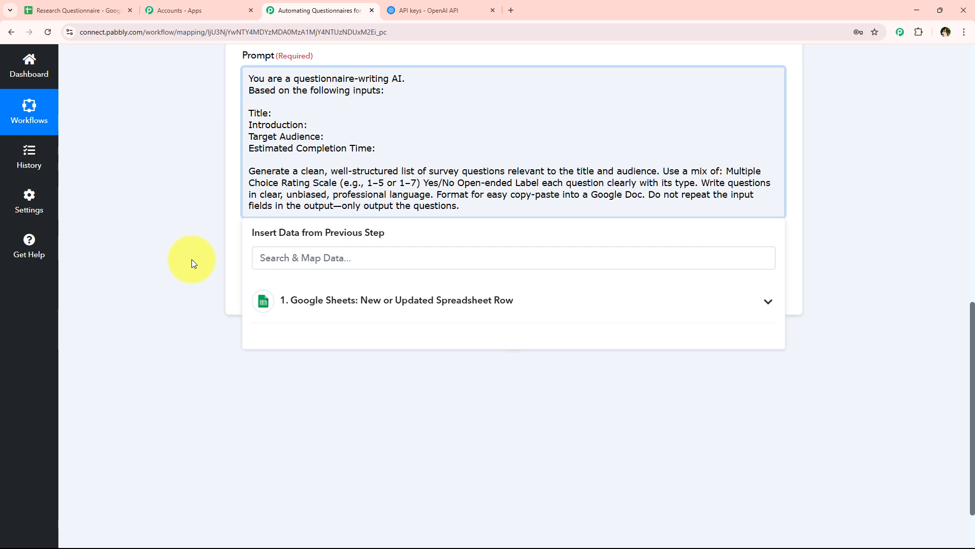
{"action": "left_click", "coordinate": [342, 309]}
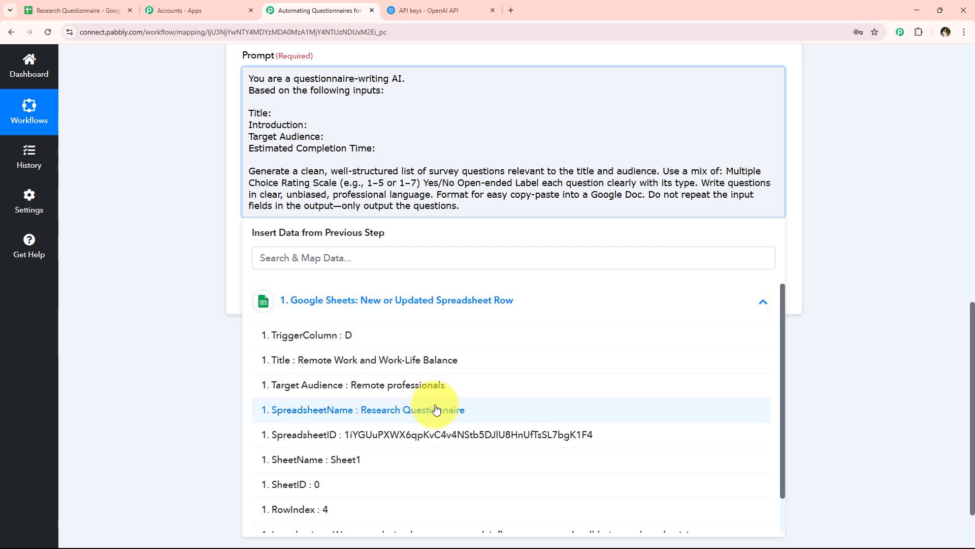
{"action": "scroll", "coordinate": [436, 410], "scroll_direction": "down", "scroll_amount": 1}
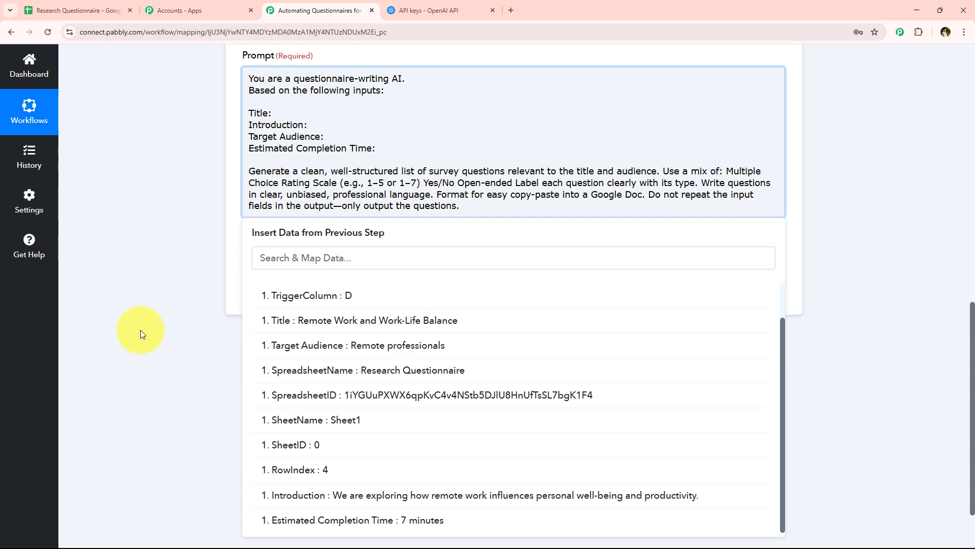
{"action": "left_click", "coordinate": [141, 331]}
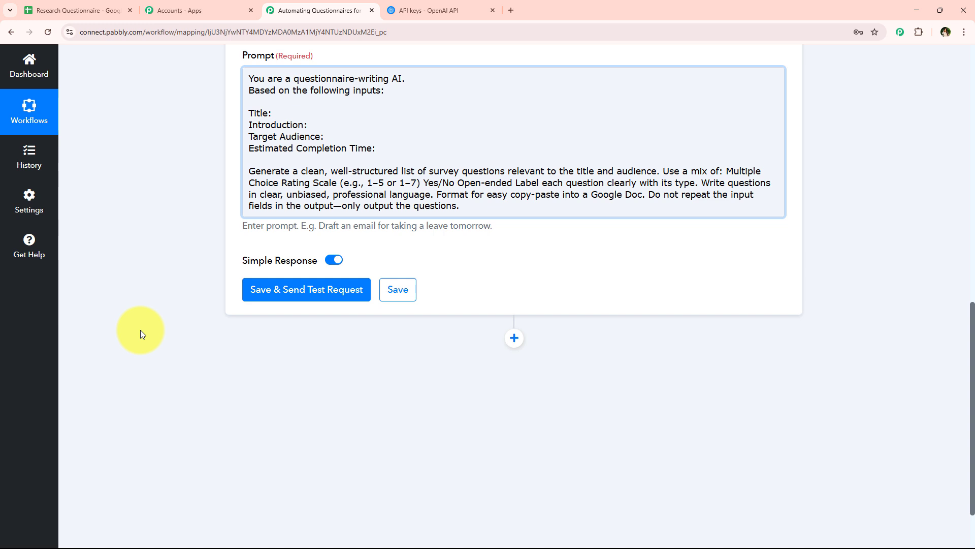
- Map the Google Sheets Title value after "Title:" in the prompt
{"action": "left_click", "coordinate": [299, 112]}
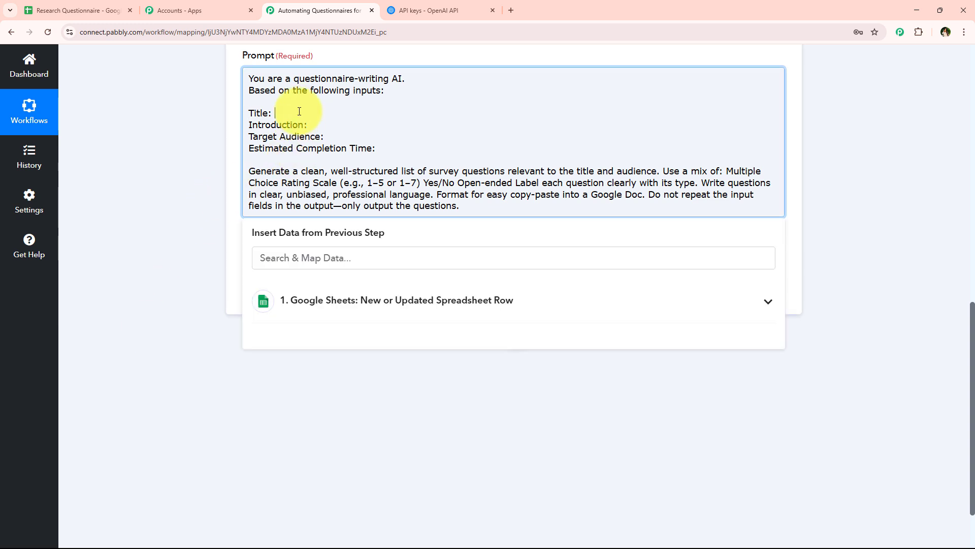
{"action": "left_click", "coordinate": [307, 254]}
{"action": "type", "text": "ti"}
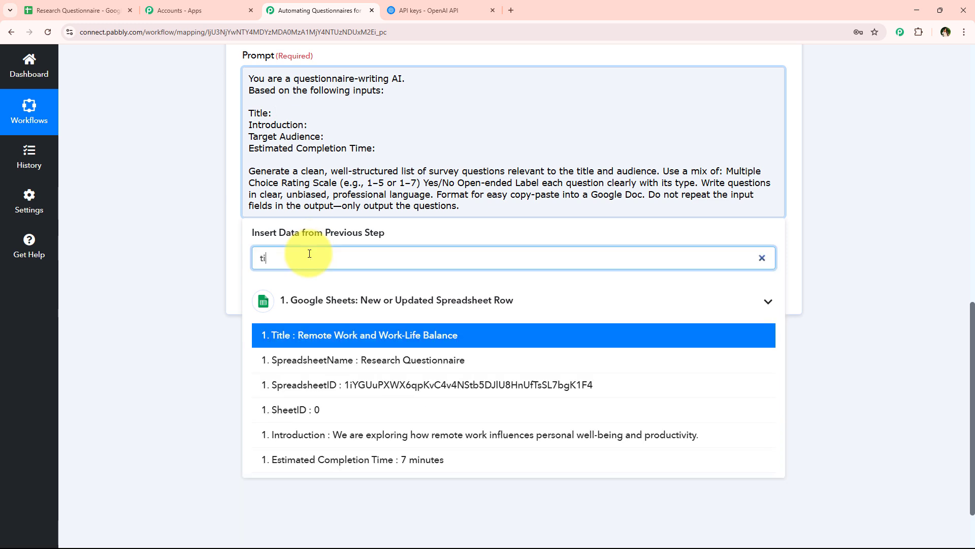
{"action": "left_click", "coordinate": [304, 337]}
- Map the Google Sheets Introduction value after "Introduction:" in the prompt
{"action": "left_click", "coordinate": [367, 132]}
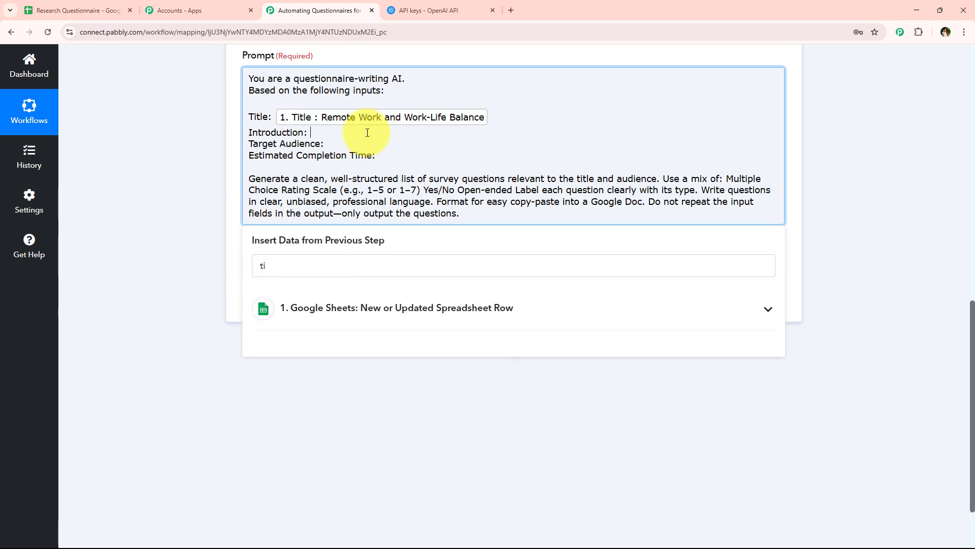
{"action": "double_click", "coordinate": [305, 265]}
{"action": "left_click", "coordinate": [166, 224]}
{"action": "left_click", "coordinate": [359, 134]}
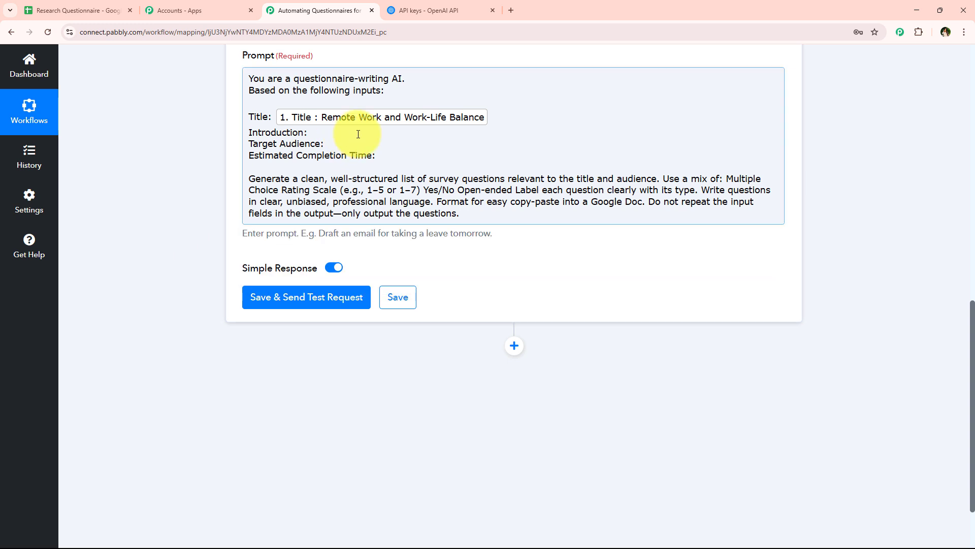
{"action": "left_click", "coordinate": [294, 264]}
{"action": "type", "text": "in"}
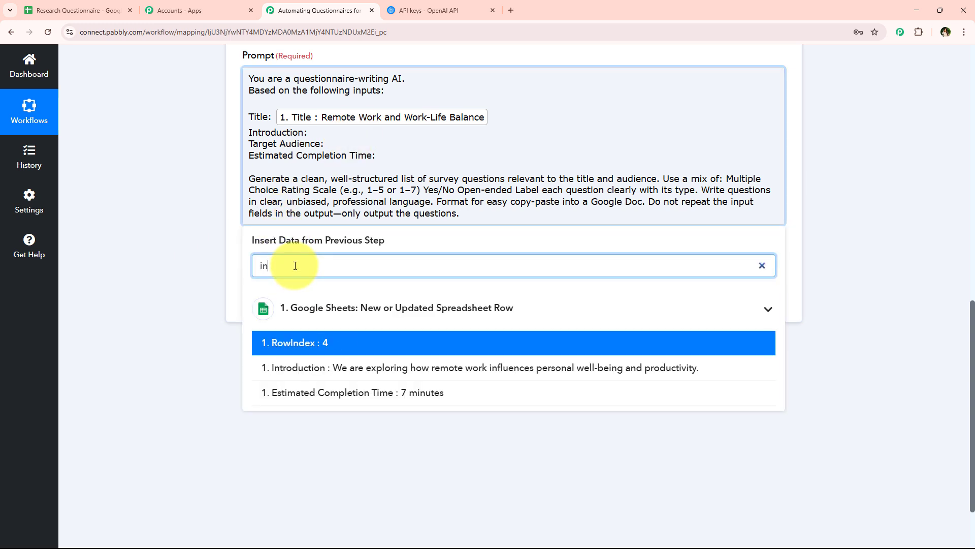
{"action": "left_click", "coordinate": [358, 368]}
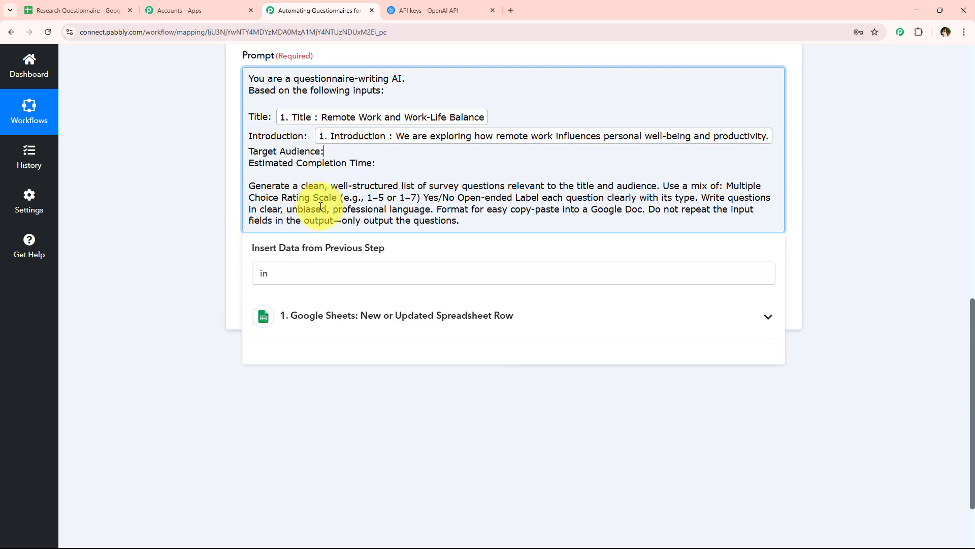
- Map the Google Sheets Target Audience value after "Target Audience:" in the prompt
{"action": "double_click", "coordinate": [289, 274]}
{"action": "type", "text": "tar"}
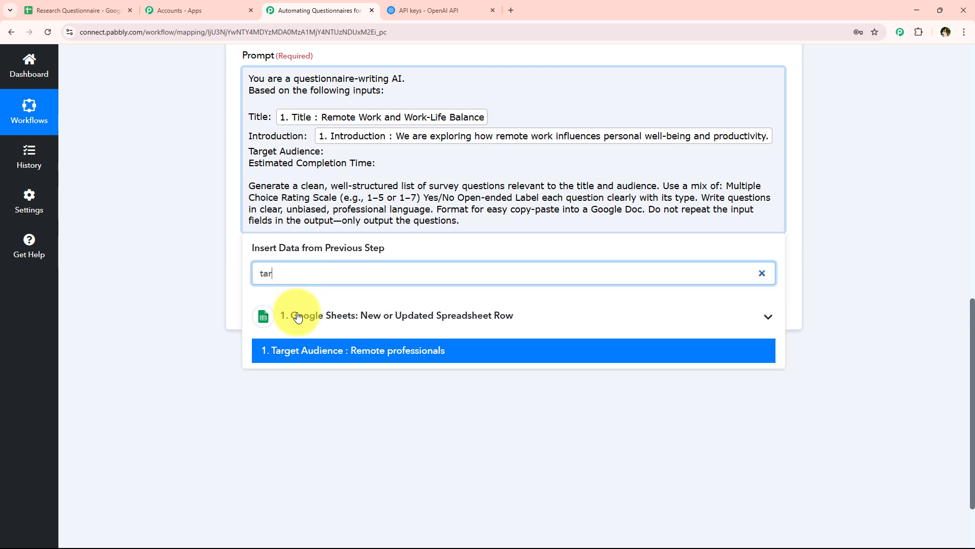
{"action": "left_click", "coordinate": [377, 352]}
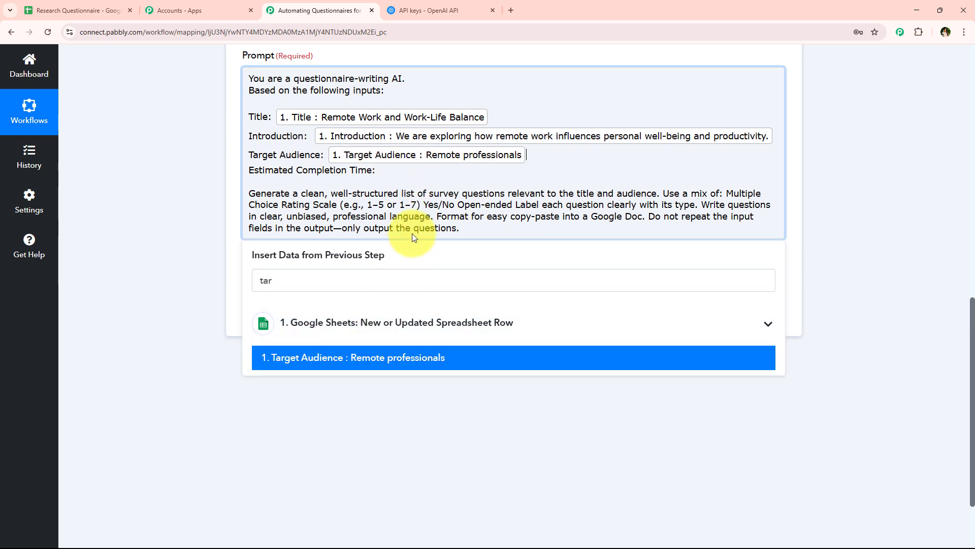
- Map the Google Sheets Estimated Completion Time value after "Estimated Completion Time:" in the prompt
{"action": "left_click", "coordinate": [401, 169]}
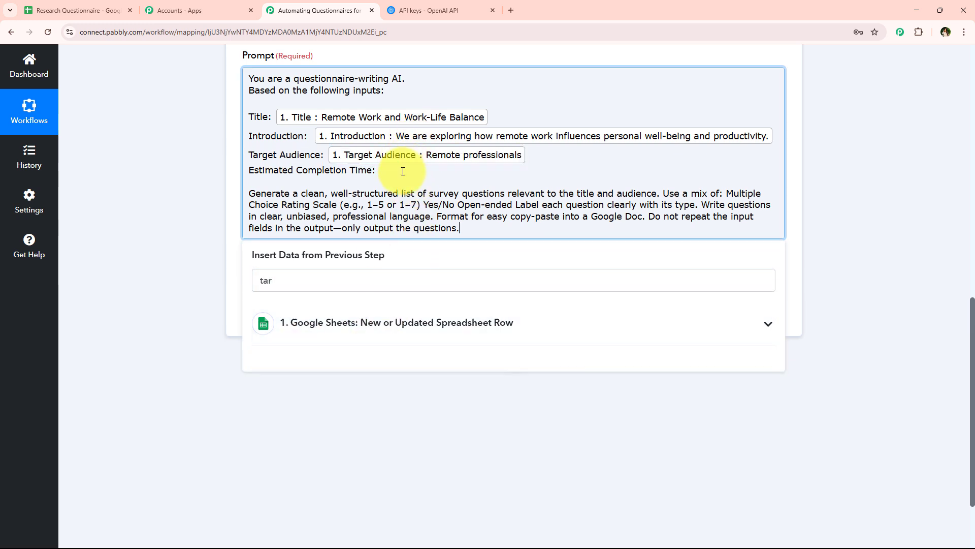
{"action": "double_click", "coordinate": [312, 281]}
{"action": "type", "text": "ti"}
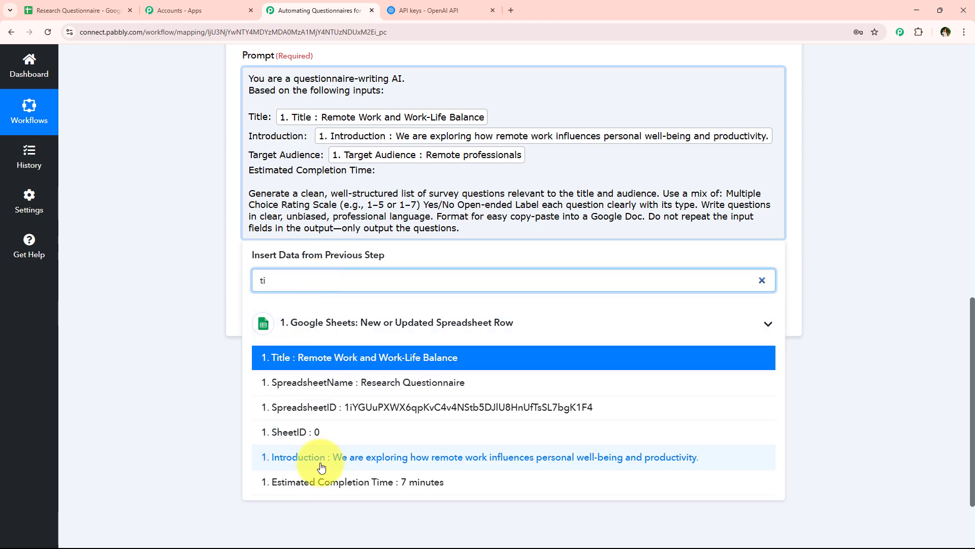
{"action": "left_click", "coordinate": [356, 482]}
{"action": "left_click", "coordinate": [182, 235]}
{"action": "scroll", "coordinate": [402, 203], "scroll_direction": "down", "scroll_amount": 1}
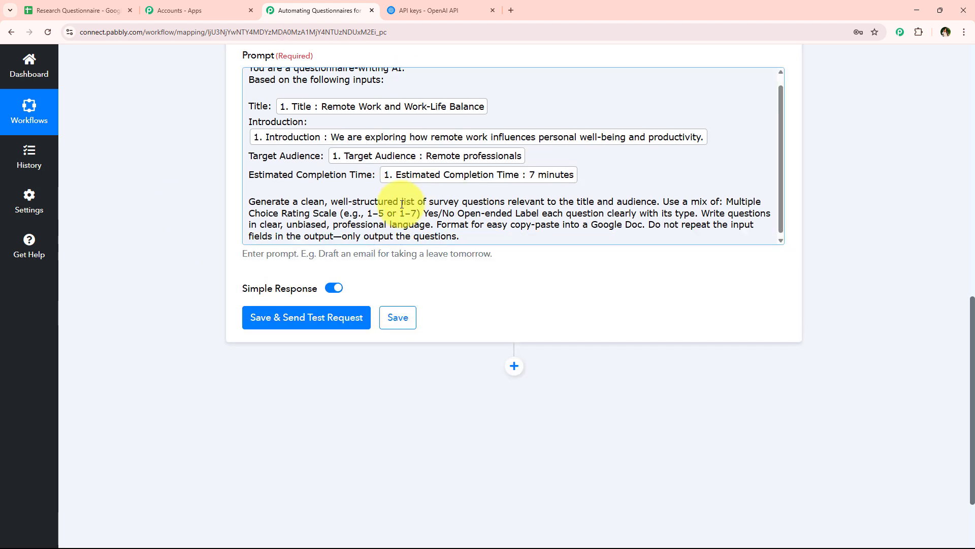
- Save the ChatGPT action and send a test request with the mapped gpt-4 prompt
{"action": "left_click", "coordinate": [326, 324]}
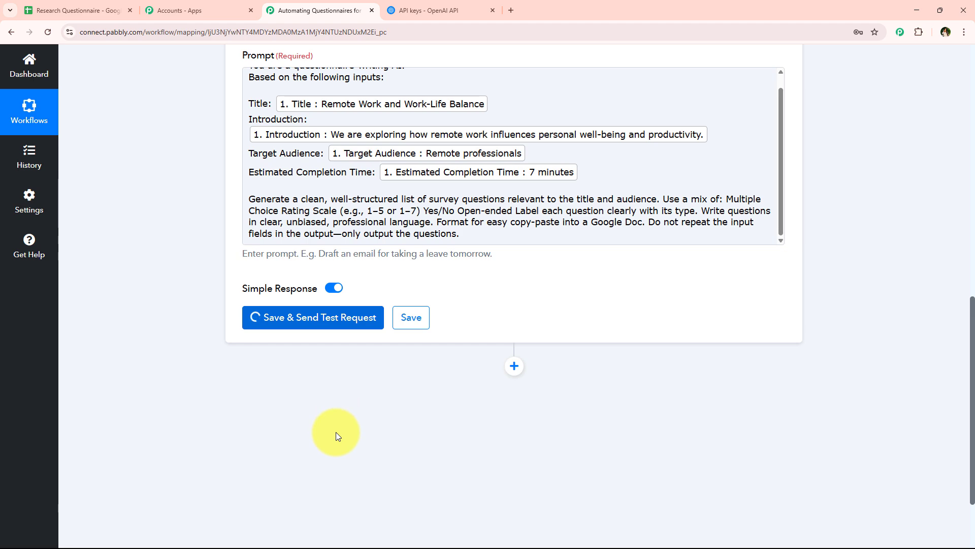
{"action": "scroll", "coordinate": [337, 367], "scroll_direction": "up", "scroll_amount": 2}
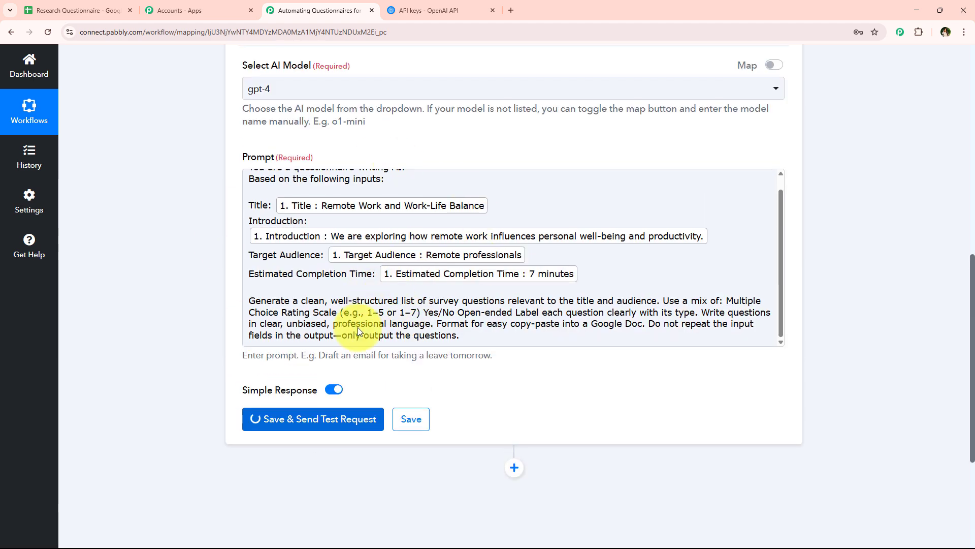
{"action": "scroll", "coordinate": [358, 330], "scroll_direction": "down", "scroll_amount": 1}
{"action": "scroll", "coordinate": [374, 325], "scroll_direction": "down", "scroll_amount": 3}
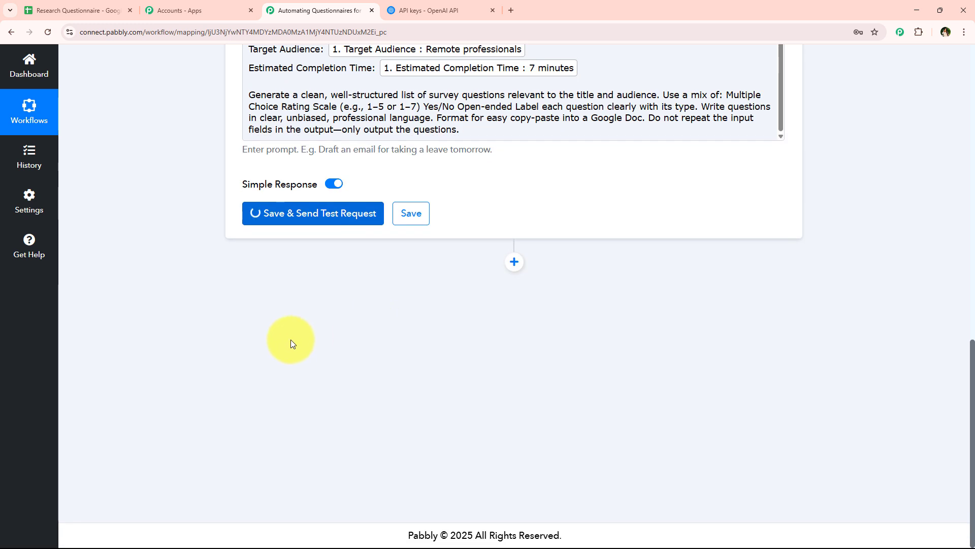
{"action": "scroll", "coordinate": [668, 274], "scroll_direction": "up", "scroll_amount": 1}
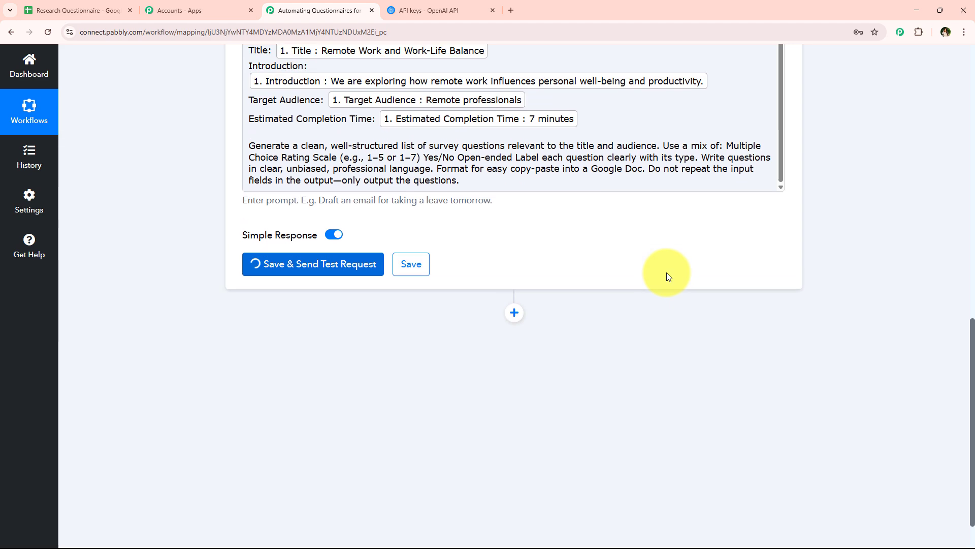
{"action": "scroll", "coordinate": [666, 275], "scroll_direction": "up", "scroll_amount": 3}
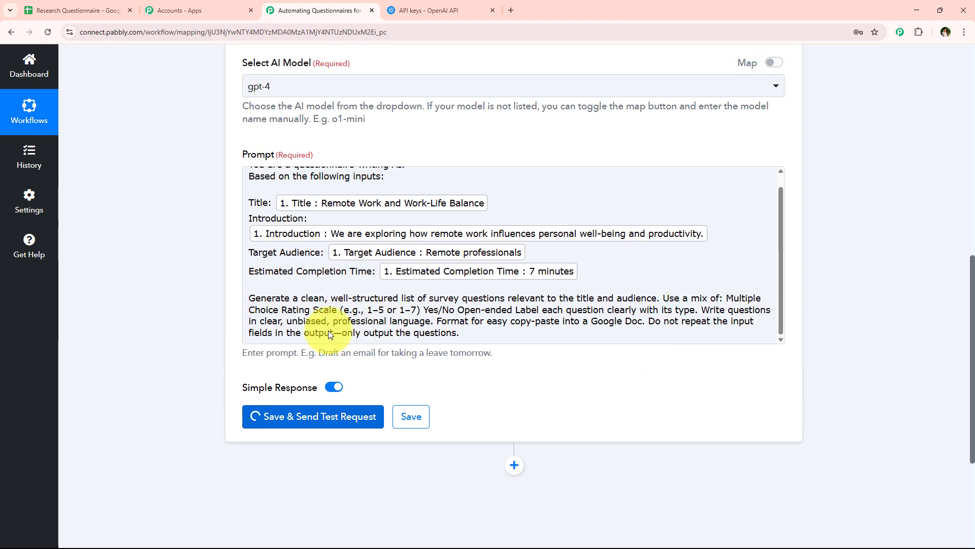
{"action": "scroll", "coordinate": [443, 336], "scroll_direction": "down", "scroll_amount": 1}
{"action": "scroll", "coordinate": [417, 338], "scroll_direction": "up", "scroll_amount": 1}
{"action": "scroll", "coordinate": [385, 379], "scroll_direction": "down", "scroll_amount": 4}
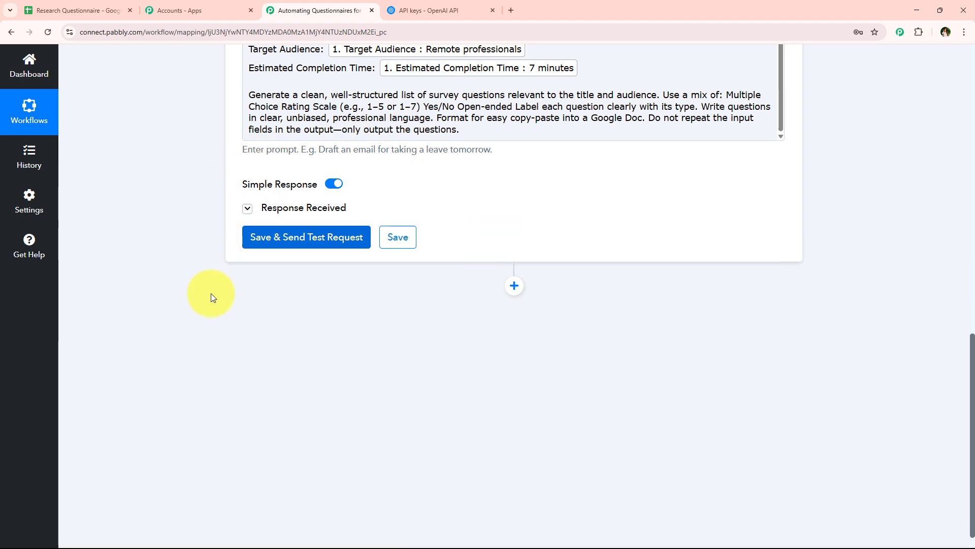
- Examine the questions in the response's message content, and check row 4's Questionnaire cell in the Research Questionnaire spreadsheet
{"action": "scroll", "coordinate": [483, 212], "scroll_direction": "down", "scroll_amount": 2}
{"action": "scroll", "coordinate": [497, 320], "scroll_direction": "down", "scroll_amount": 3}
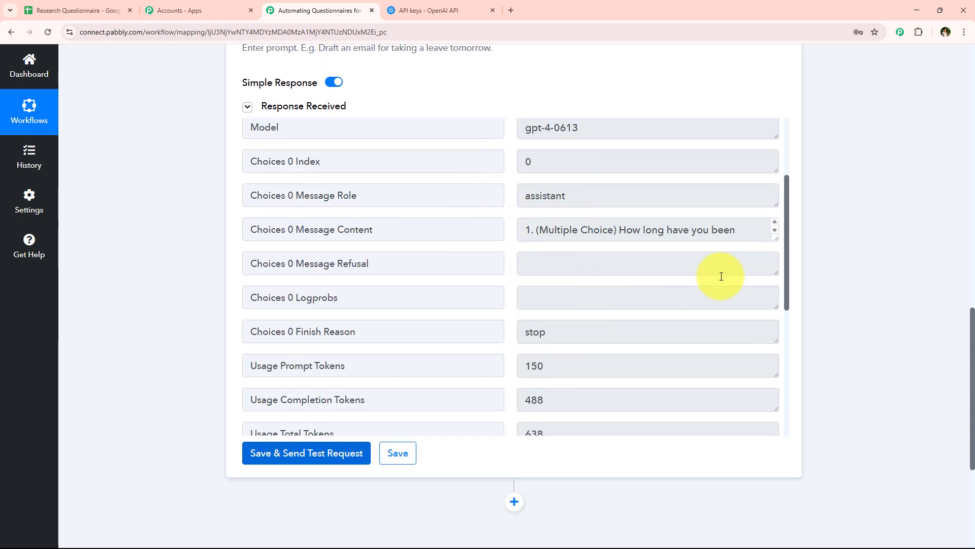
{"action": "left_click_drag", "start_coordinate": [773, 218], "coordinate": [778, 426]}
{"action": "scroll", "coordinate": [645, 279], "scroll_direction": "down", "scroll_amount": 10}
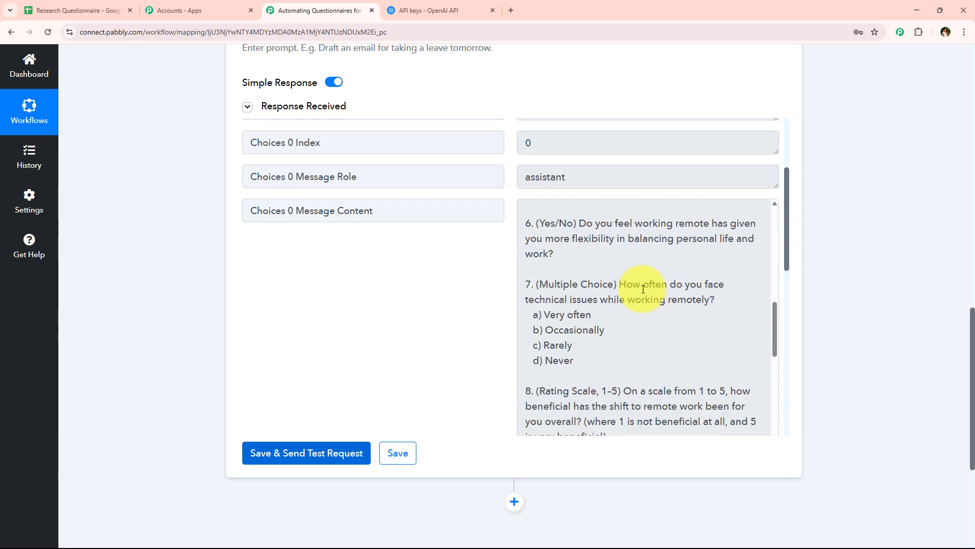
{"action": "scroll", "coordinate": [643, 289], "scroll_direction": "down", "scroll_amount": 5}
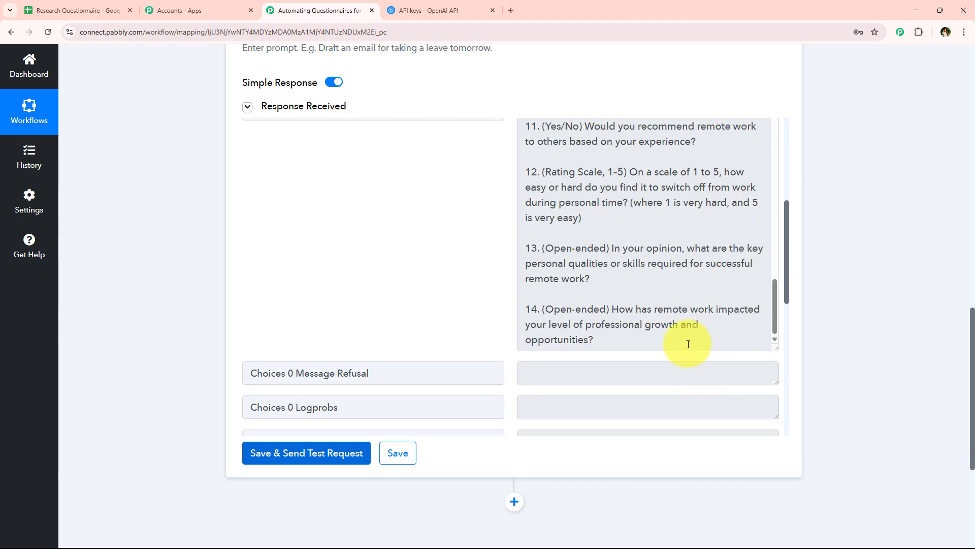
{"action": "left_click_drag", "start_coordinate": [510, 351], "coordinate": [535, 81]}
{"action": "scroll", "coordinate": [162, 366], "scroll_direction": "up", "scroll_amount": 7}
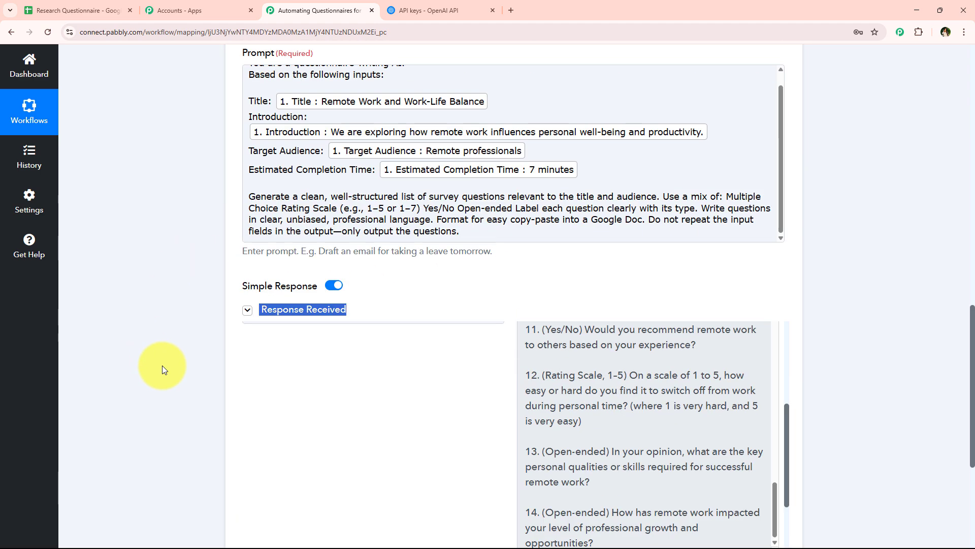
{"action": "scroll", "coordinate": [163, 362], "scroll_direction": "down", "scroll_amount": 3}
{"action": "scroll", "coordinate": [295, 109], "scroll_direction": "up", "scroll_amount": 4}
{"action": "scroll", "coordinate": [349, 224], "scroll_direction": "down", "scroll_amount": 5}
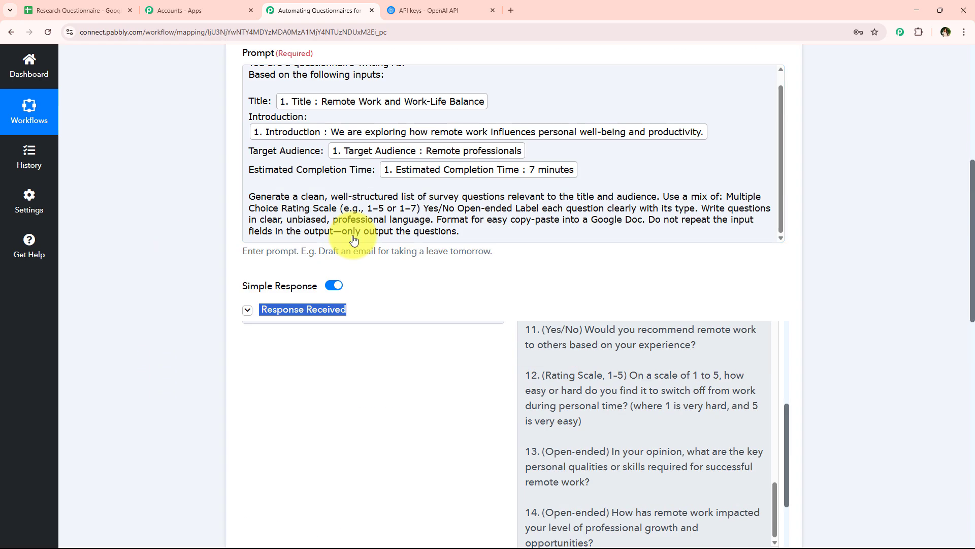
{"action": "scroll", "coordinate": [528, 338], "scroll_direction": "down", "scroll_amount": 2}
{"action": "scroll", "coordinate": [528, 338], "scroll_direction": "up", "scroll_amount": 12}
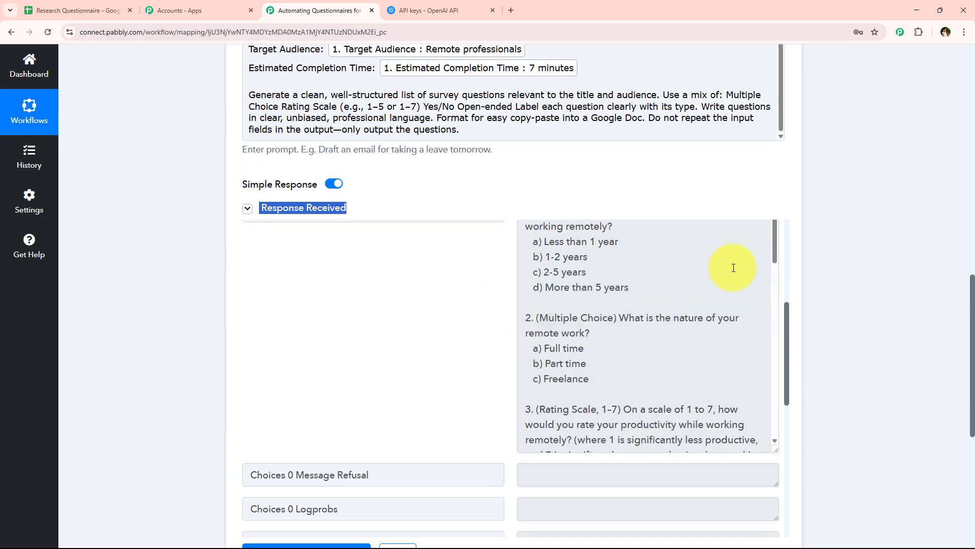
{"action": "scroll", "coordinate": [650, 310], "scroll_direction": "up", "scroll_amount": 4}
{"action": "scroll", "coordinate": [620, 326], "scroll_direction": "down", "scroll_amount": 4}
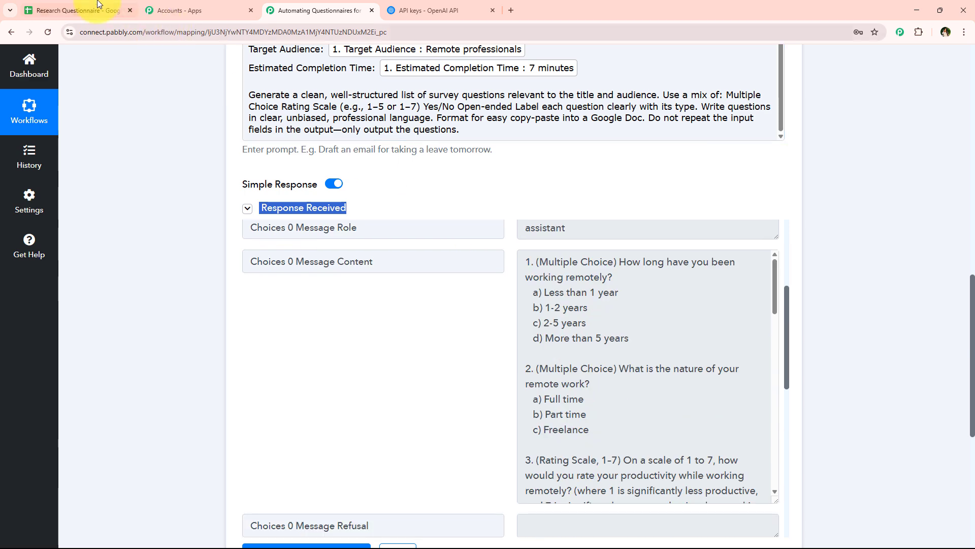
{"action": "left_click", "coordinate": [99, 7]}
{"action": "left_click", "coordinate": [840, 379]}
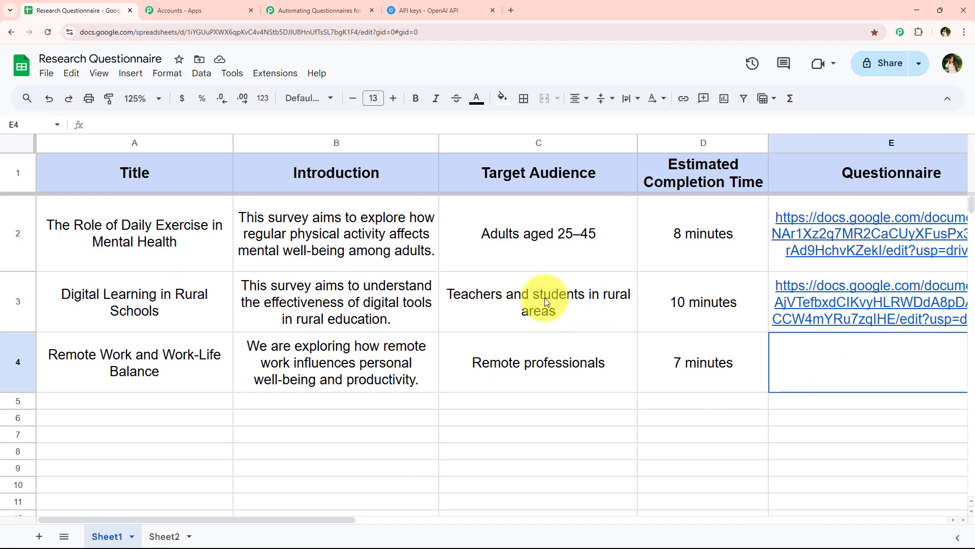
- Return to the Pabbly Connect workflow and set up a Google Docs action with the Create a Blank Document event
{"action": "left_click", "coordinate": [354, 6]}
{"action": "scroll", "coordinate": [528, 432], "scroll_direction": "down", "scroll_amount": 3}
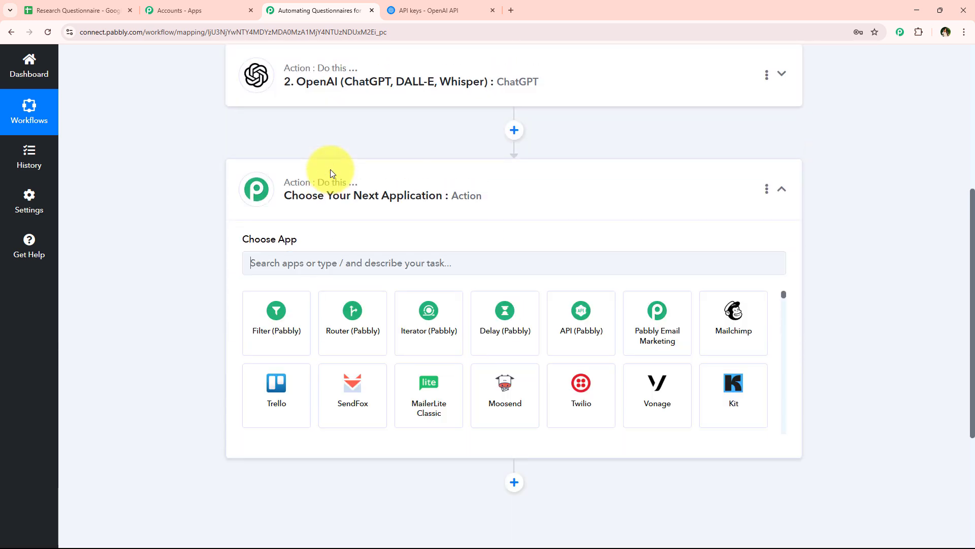
{"action": "type", "text": "doc"}
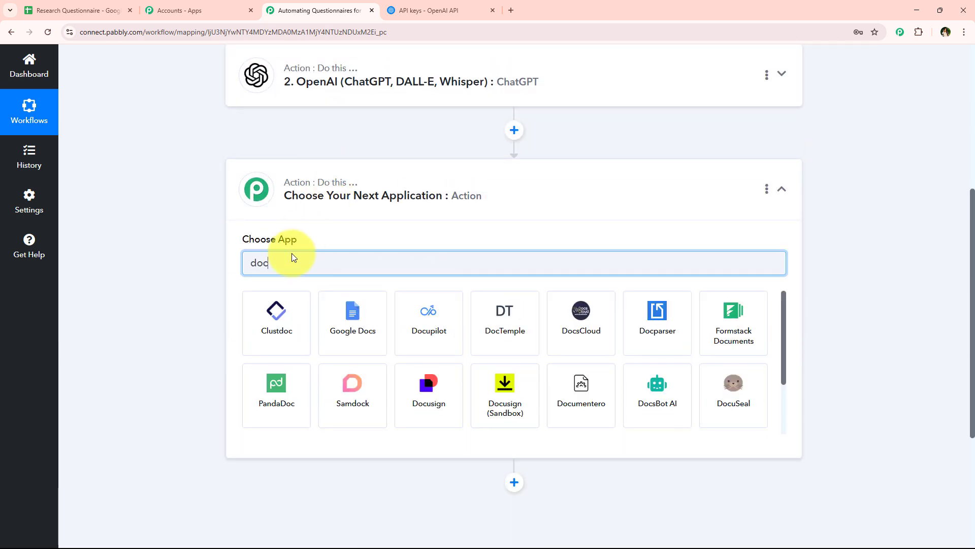
{"action": "left_click", "coordinate": [331, 316]}
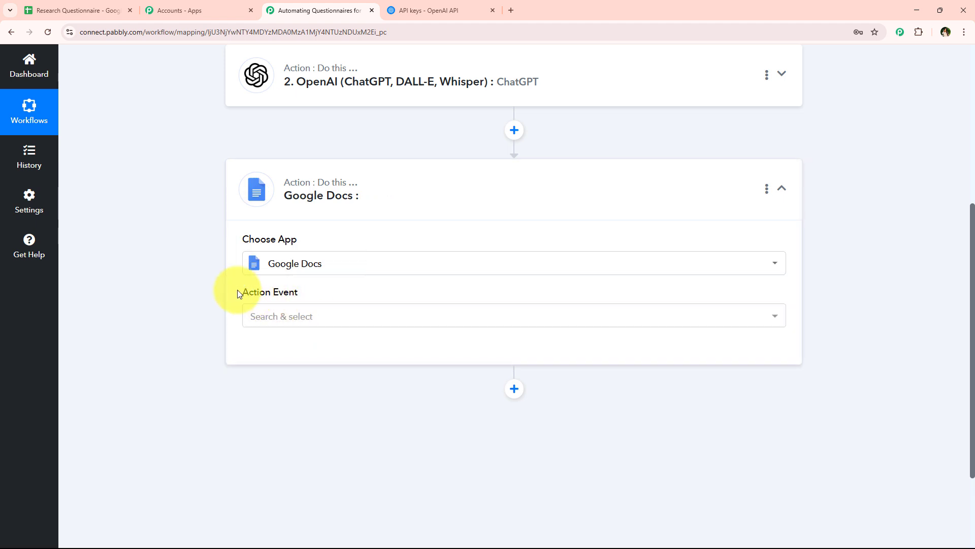
{"action": "left_click_drag", "start_coordinate": [229, 290], "coordinate": [342, 311]}
{"action": "left_click", "coordinate": [337, 318]}
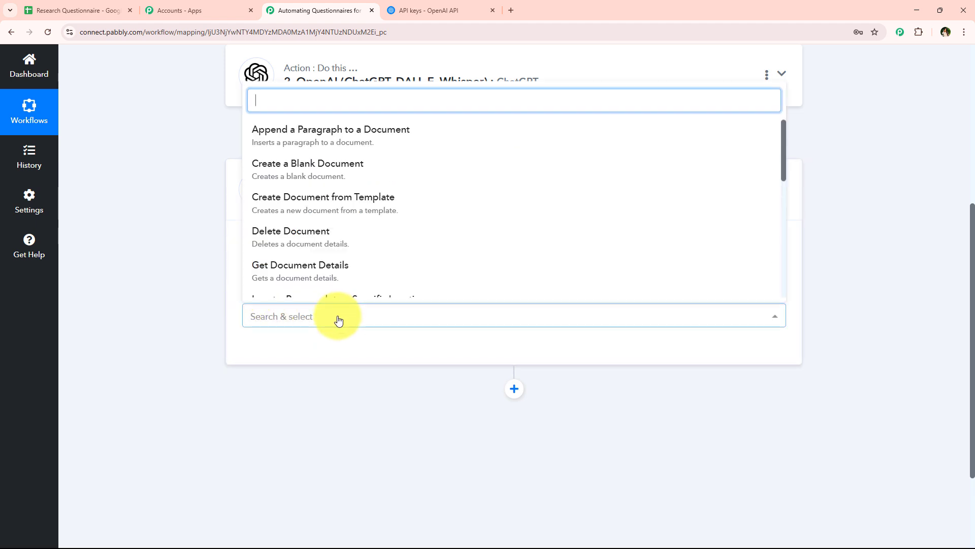
{"action": "left_click", "coordinate": [288, 163]}
- Connect Google Docs through a new connection, signing in with the Pabbly Google account and allowing the requested access
{"action": "left_click", "coordinate": [276, 357]}
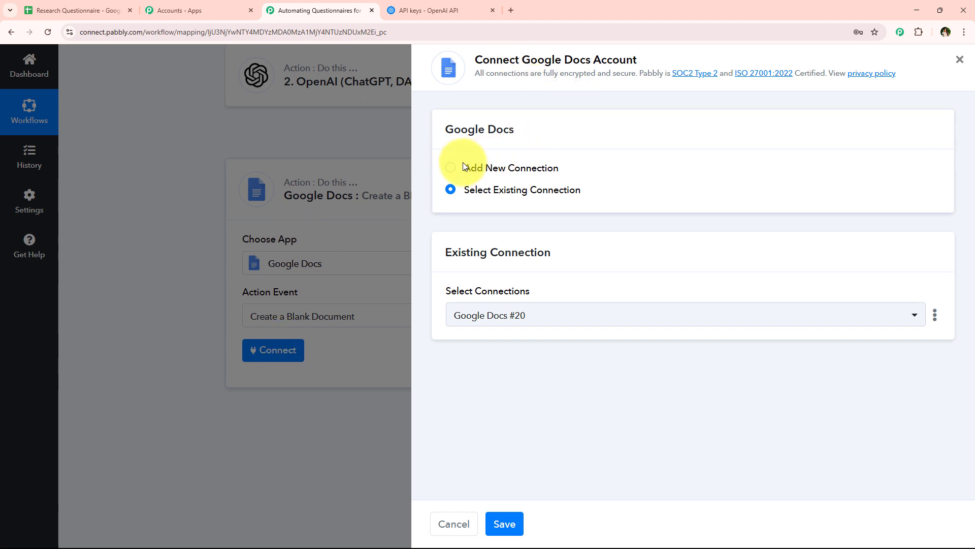
{"action": "left_click_drag", "start_coordinate": [463, 163], "coordinate": [561, 170]}
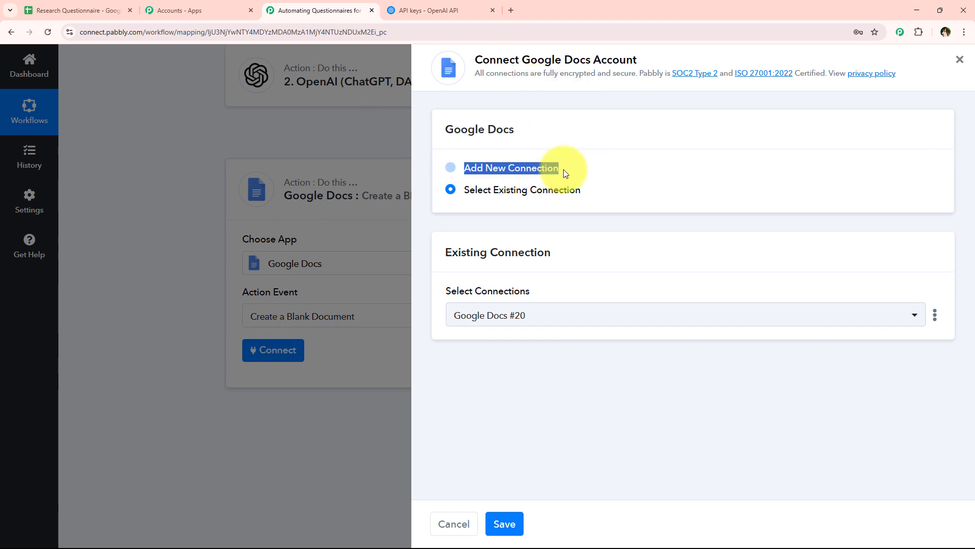
{"action": "left_click_drag", "start_coordinate": [468, 188], "coordinate": [641, 197]}
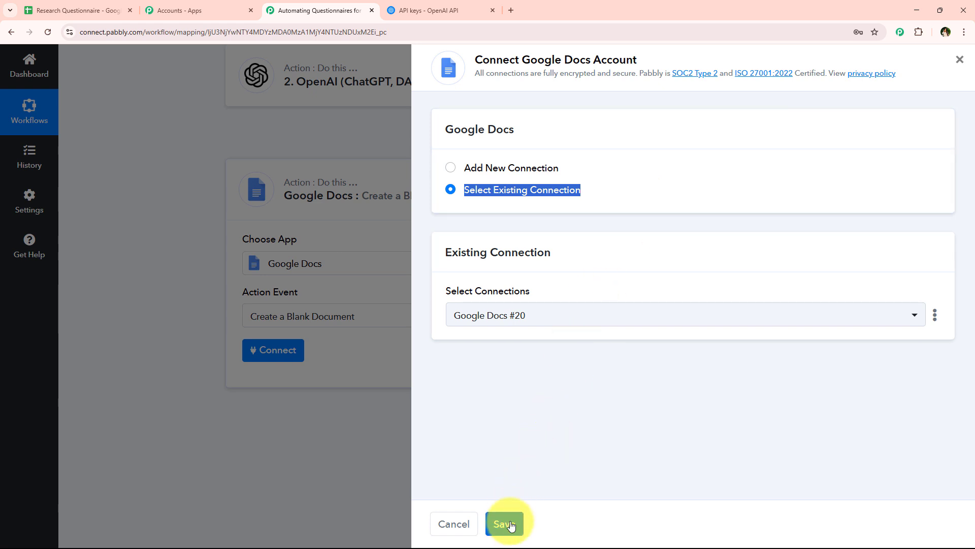
{"action": "left_click", "coordinate": [531, 166]}
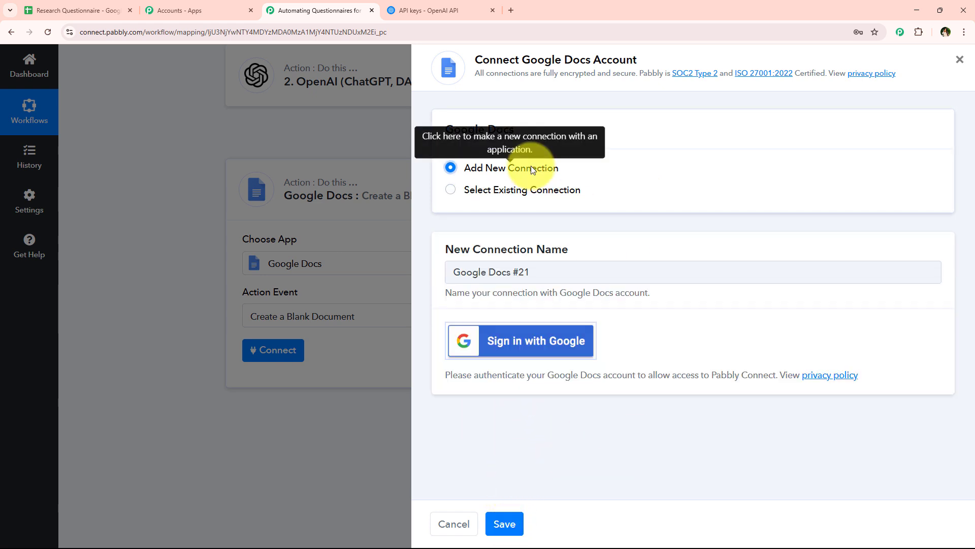
{"action": "left_click", "coordinate": [590, 355]}
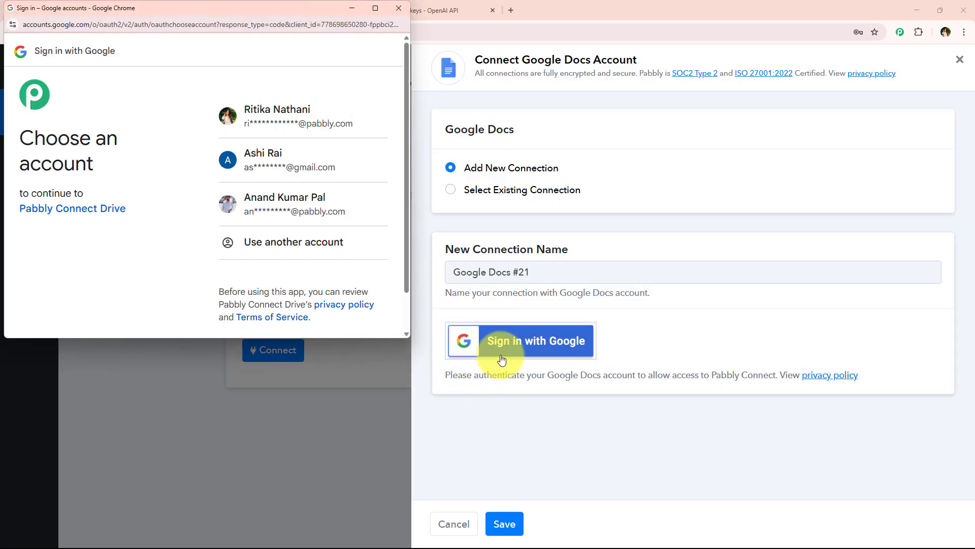
{"action": "left_click", "coordinate": [330, 123]}
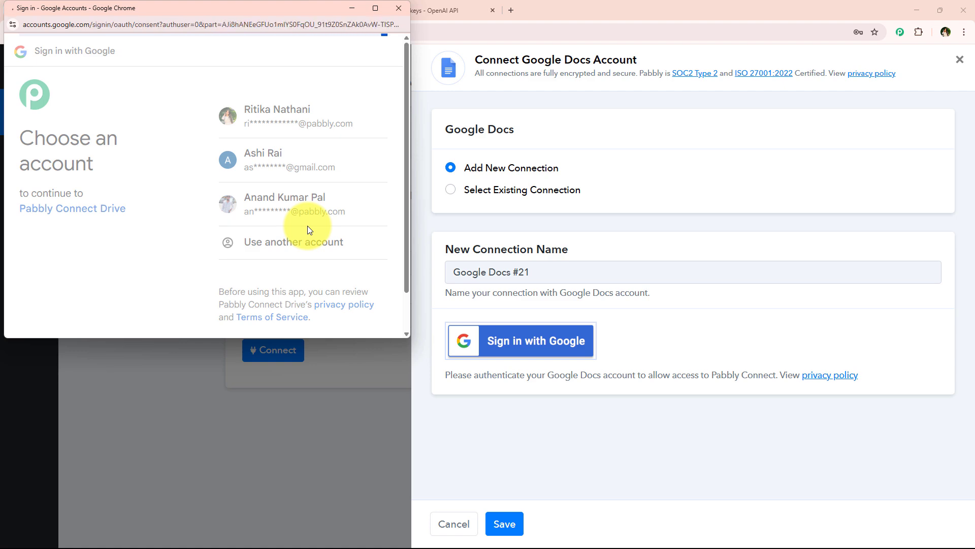
{"action": "scroll", "coordinate": [307, 226], "scroll_direction": "down", "scroll_amount": 3}
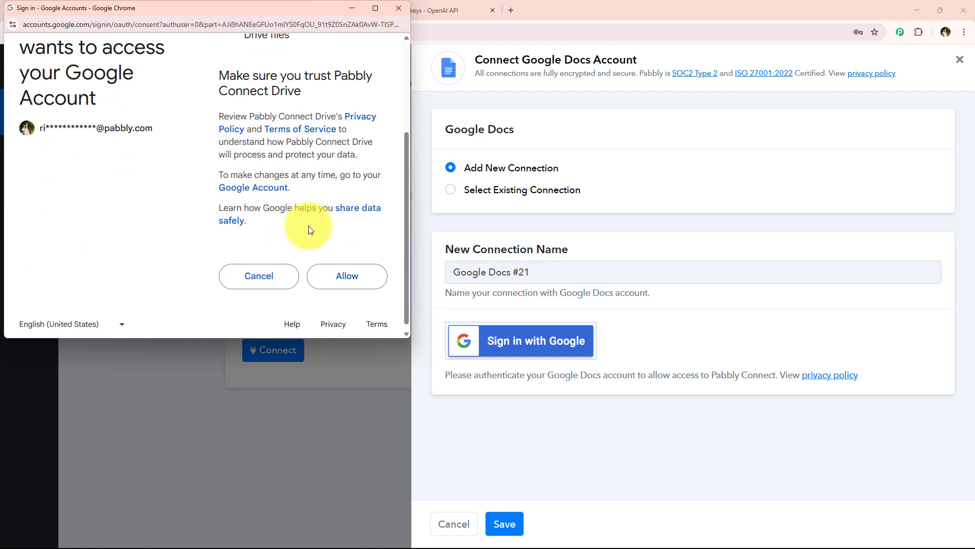
{"action": "left_click", "coordinate": [335, 267]}
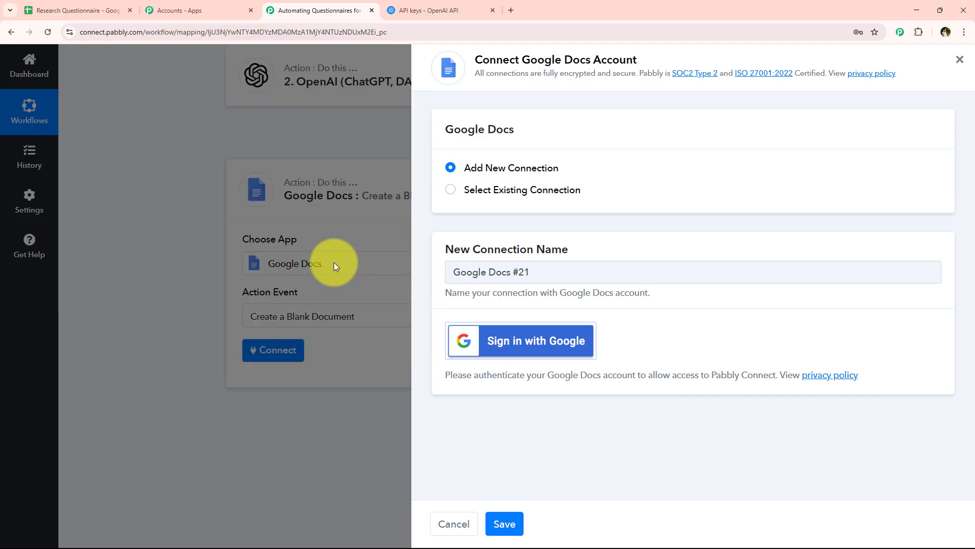
{"action": "key", "text": "Return"}
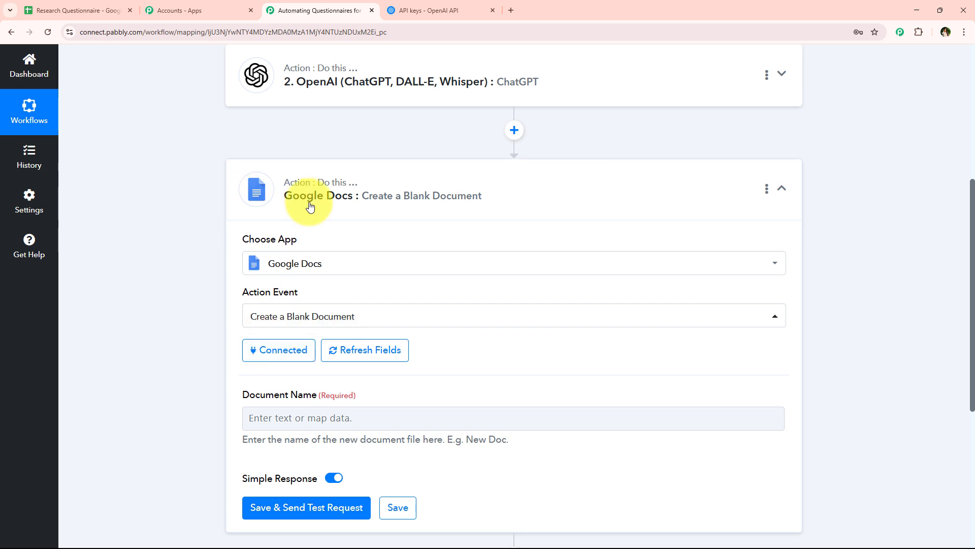
- Set the new document's name to the mapped Title from the Google Sheets trigger, followed by the word Questionnaire
{"action": "scroll", "coordinate": [195, 356], "scroll_direction": "down", "scroll_amount": 3}
{"action": "scroll", "coordinate": [194, 351], "scroll_direction": "down", "scroll_amount": 3}
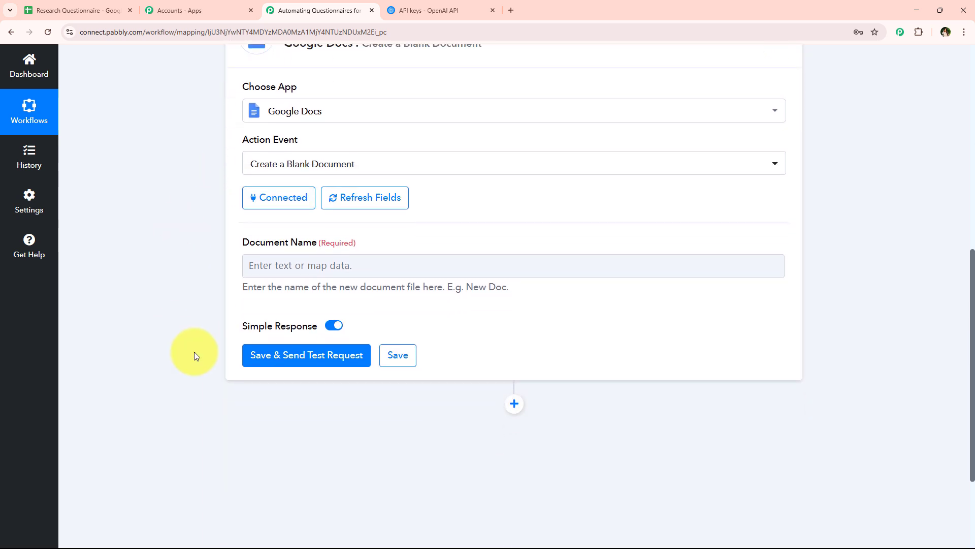
{"action": "left_click_drag", "start_coordinate": [238, 186], "coordinate": [316, 189]}
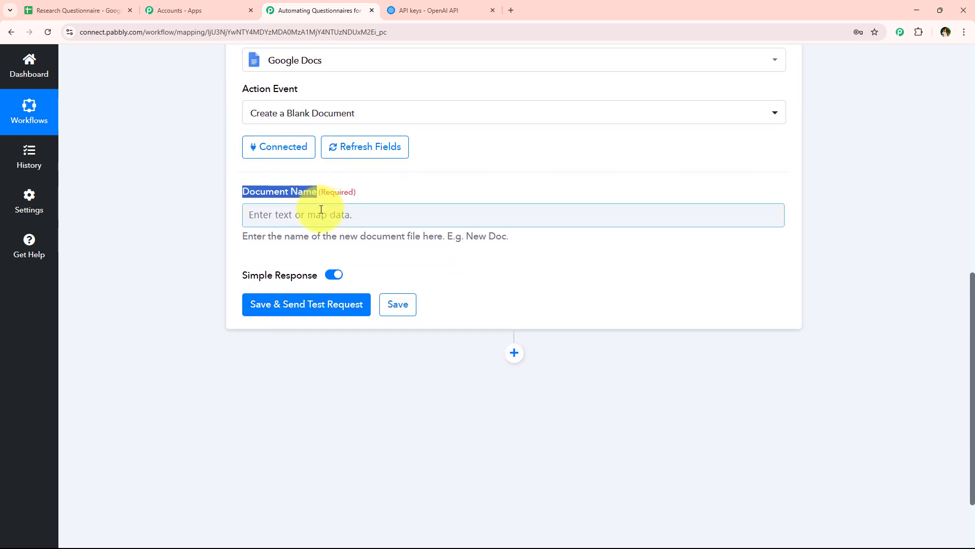
{"action": "left_click", "coordinate": [320, 211]}
{"action": "scroll", "coordinate": [366, 269], "scroll_direction": "up", "scroll_amount": 1}
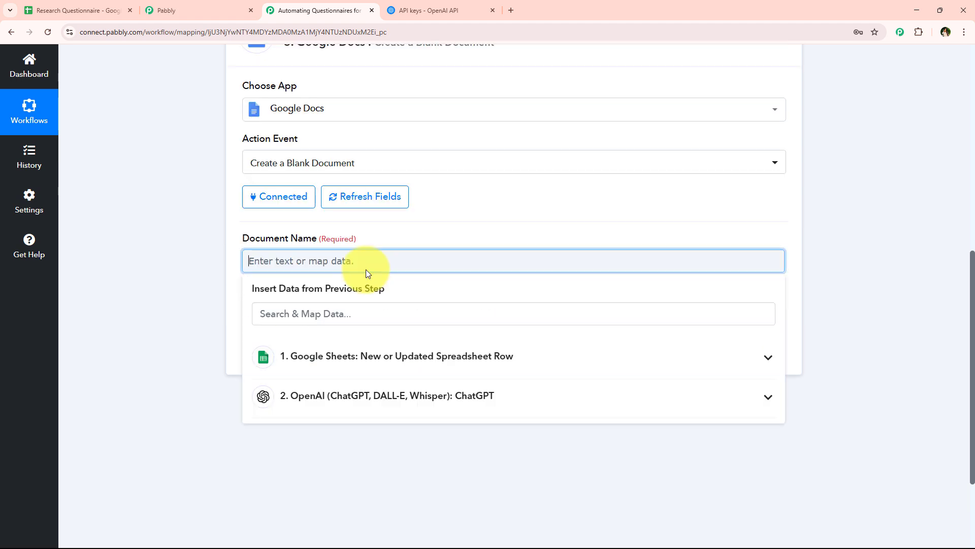
{"action": "left_click", "coordinate": [364, 311]}
{"action": "type", "text": "tit"}
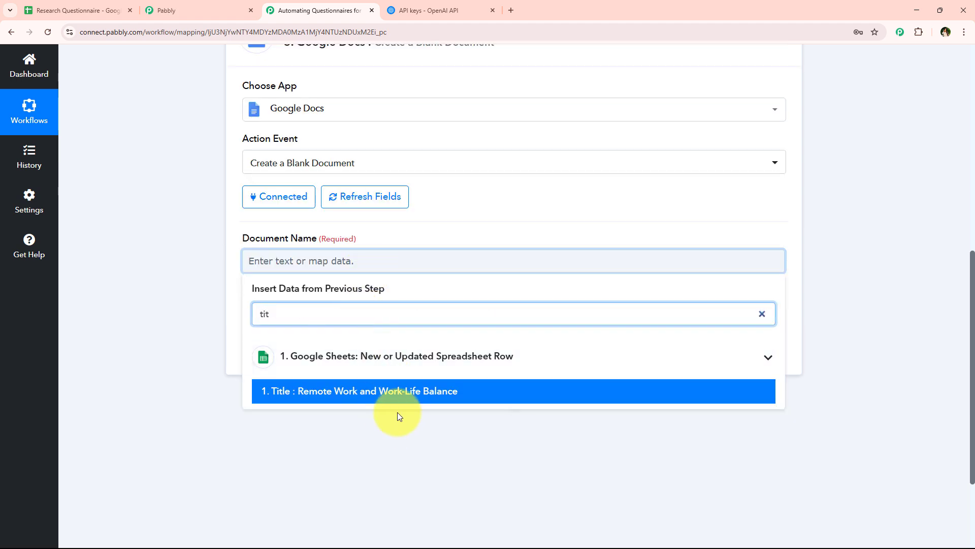
{"action": "left_click", "coordinate": [397, 399]}
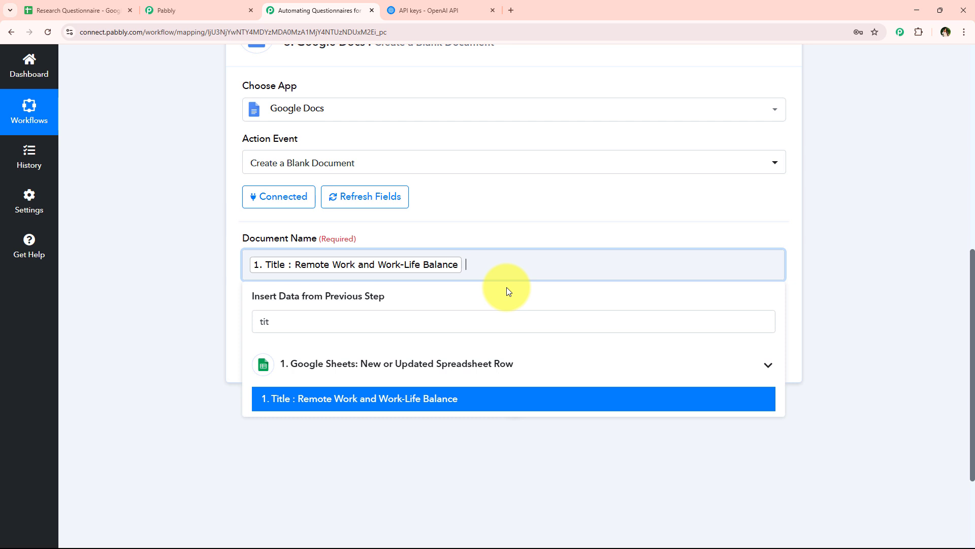
{"action": "type", "text": "Questionnaire"}
{"action": "left_click", "coordinate": [209, 214]}
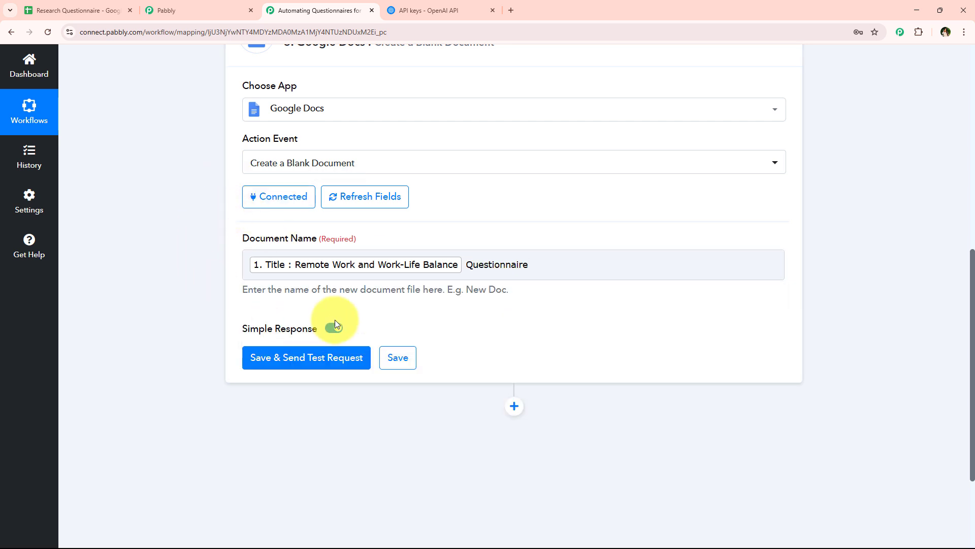
- Save the blank-document action with a test request, check the Title value in its response, and collapse the action
{"action": "left_click", "coordinate": [353, 362]}
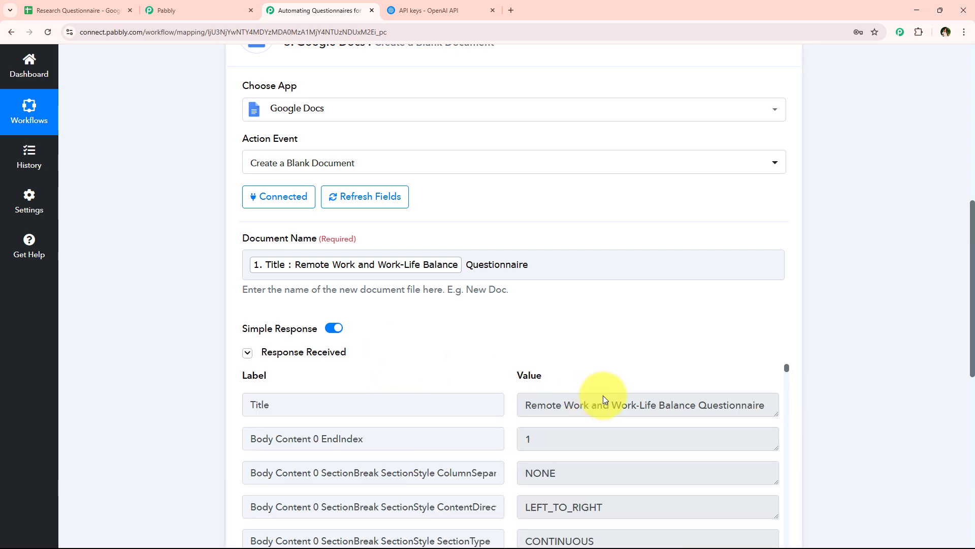
{"action": "scroll", "coordinate": [661, 376], "scroll_direction": "down", "scroll_amount": 3}
{"action": "scroll", "coordinate": [827, 371], "scroll_direction": "up", "scroll_amount": 1}
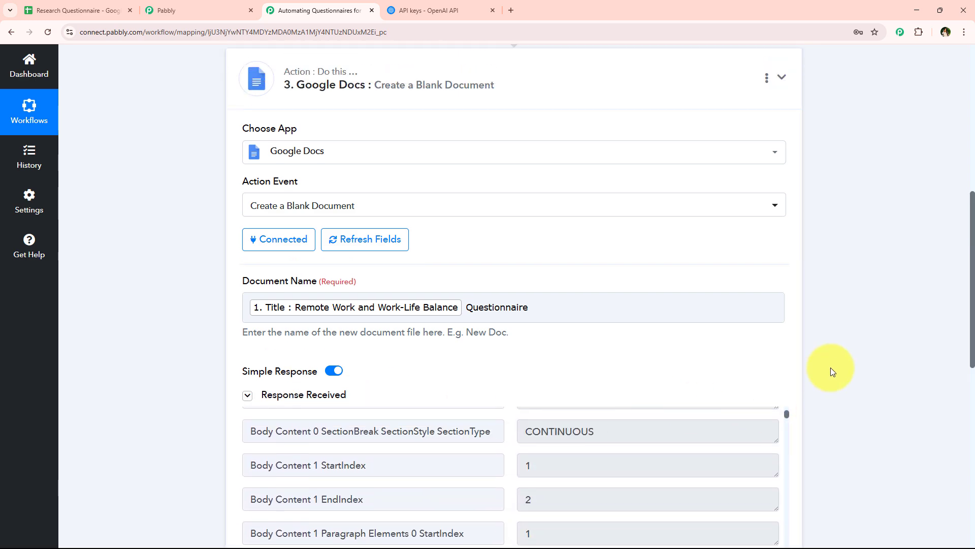
{"action": "scroll", "coordinate": [893, 355], "scroll_direction": "down", "scroll_amount": 1}
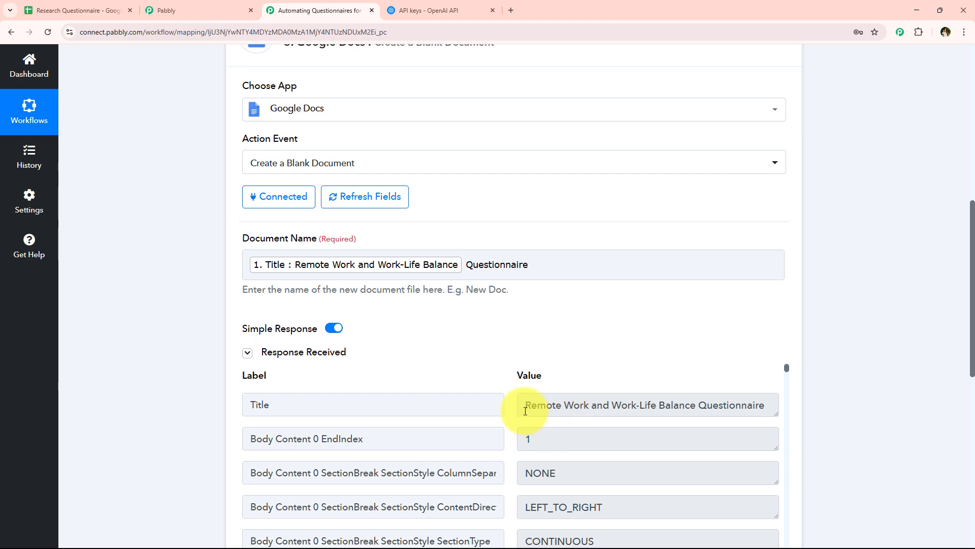
{"action": "left_click_drag", "start_coordinate": [526, 411], "coordinate": [764, 407]}
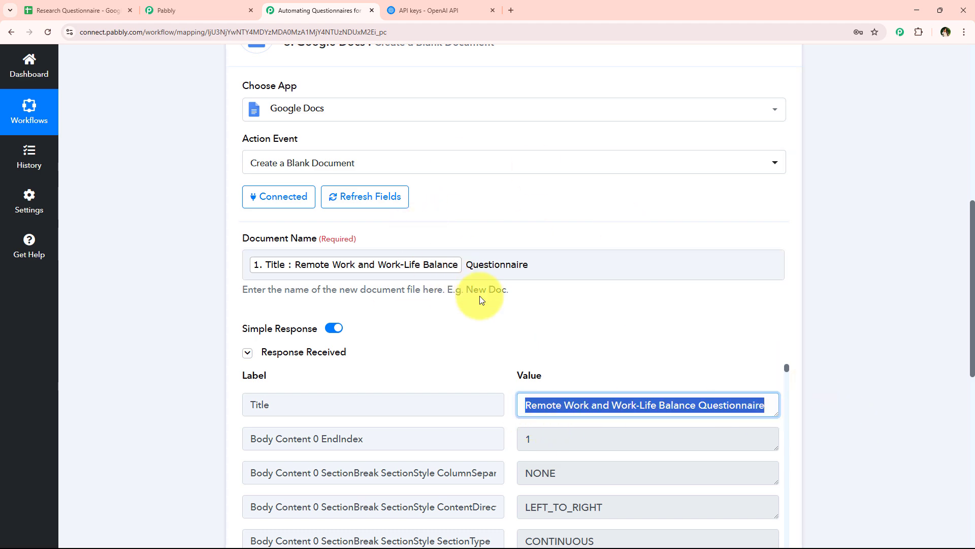
{"action": "scroll", "coordinate": [508, 275], "scroll_direction": "up", "scroll_amount": 5}
{"action": "left_click", "coordinate": [548, 306]}
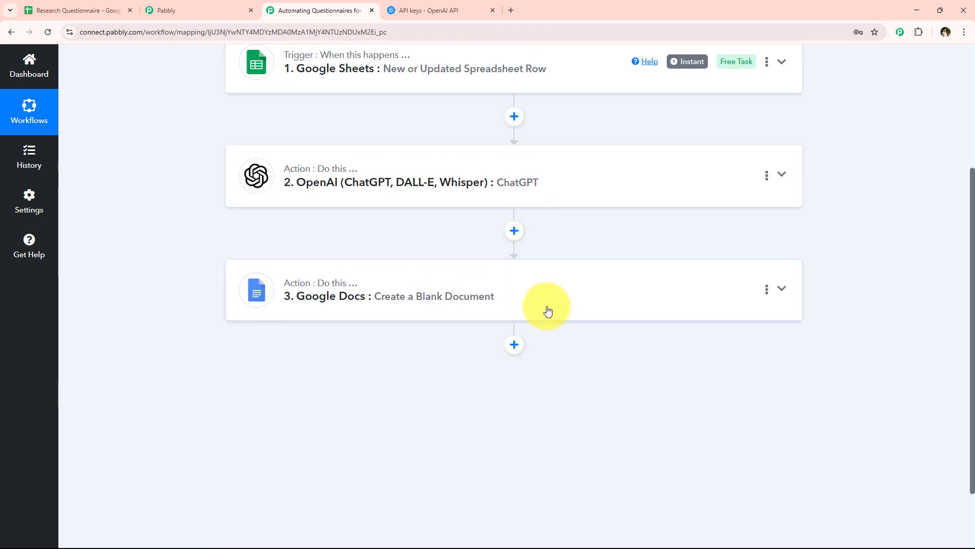
- Add a Google Docs action with the Append a Paragraph to a Document event, using the existing Google Docs #21 connection
{"action": "left_click", "coordinate": [514, 346]}
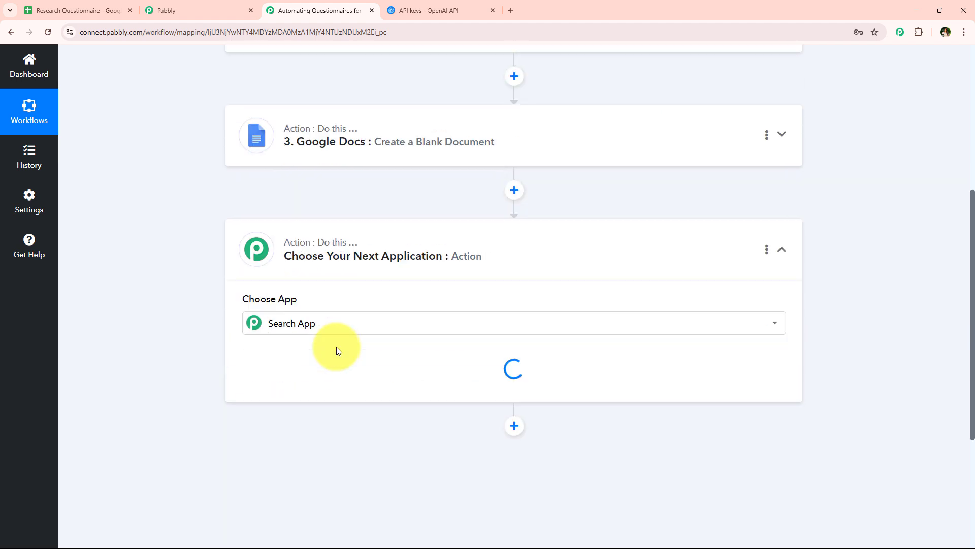
{"action": "type", "text": "Doc"}
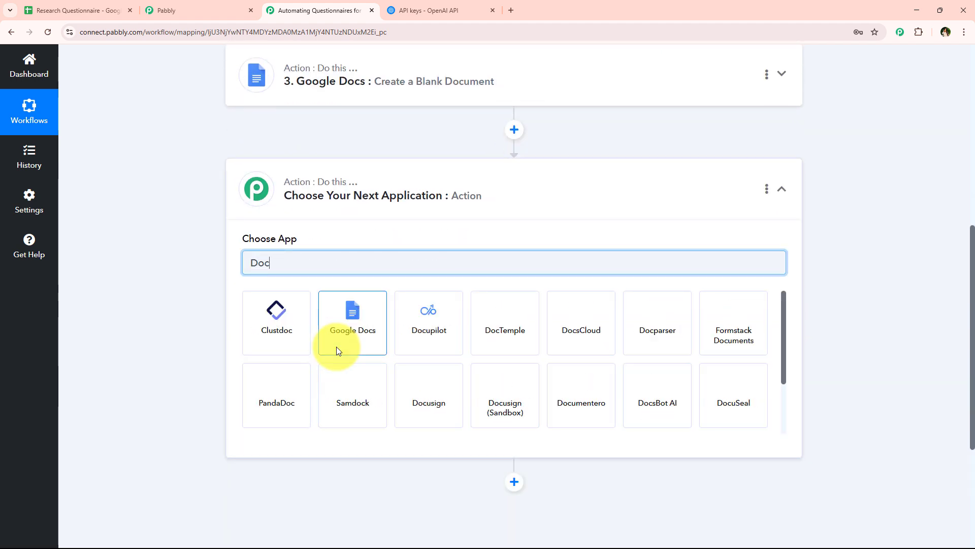
{"action": "left_click", "coordinate": [337, 348]}
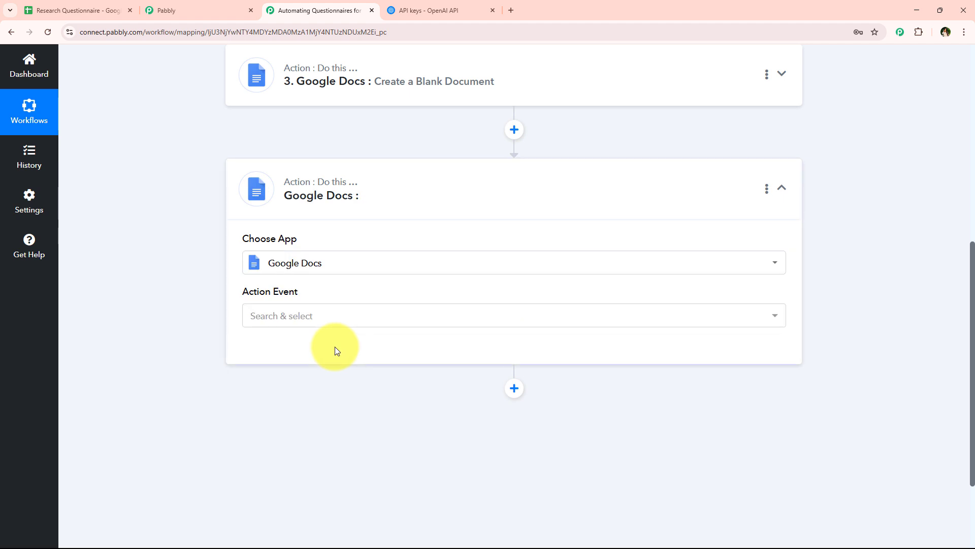
{"action": "left_click_drag", "start_coordinate": [251, 292], "coordinate": [331, 315]}
{"action": "left_click", "coordinate": [331, 316]}
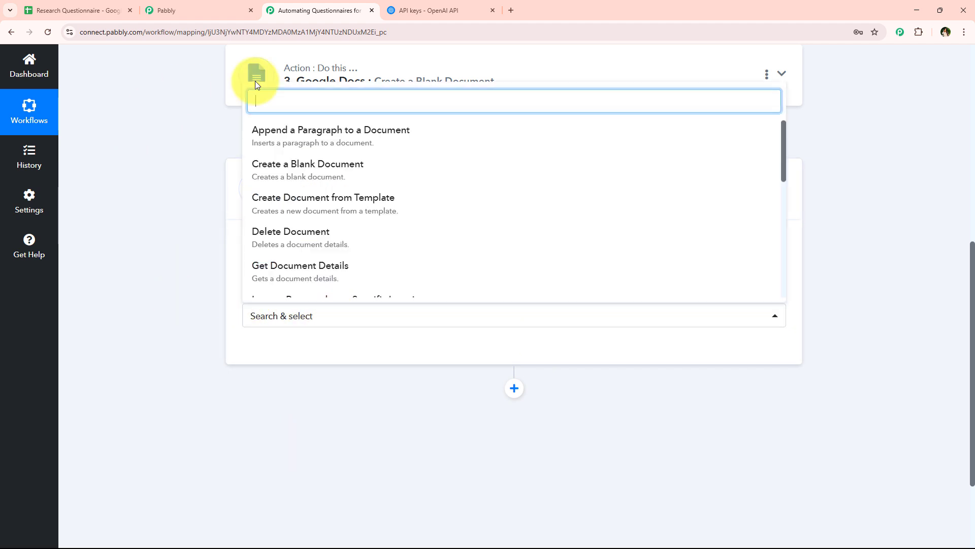
{"action": "left_click", "coordinate": [429, 128]}
{"action": "left_click", "coordinate": [270, 354]}
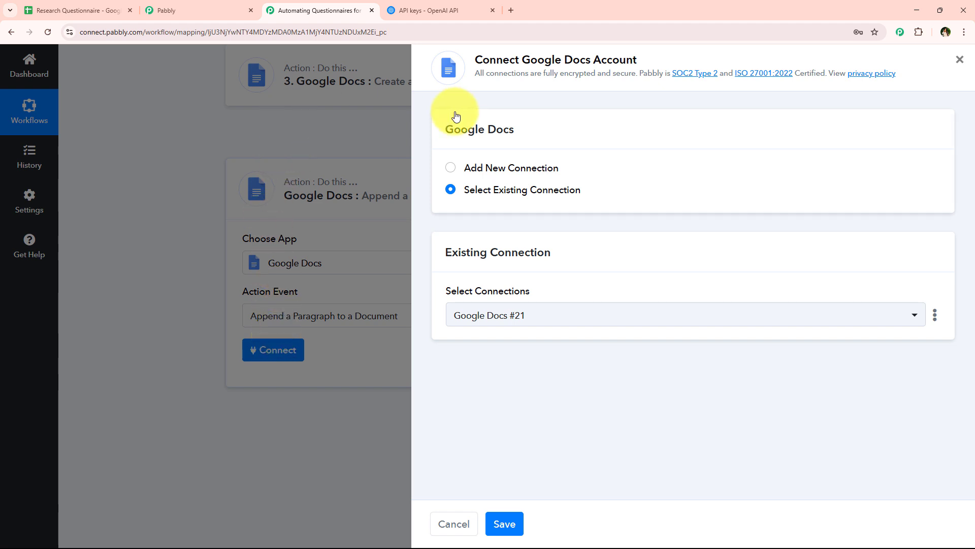
{"action": "left_click", "coordinate": [474, 189]}
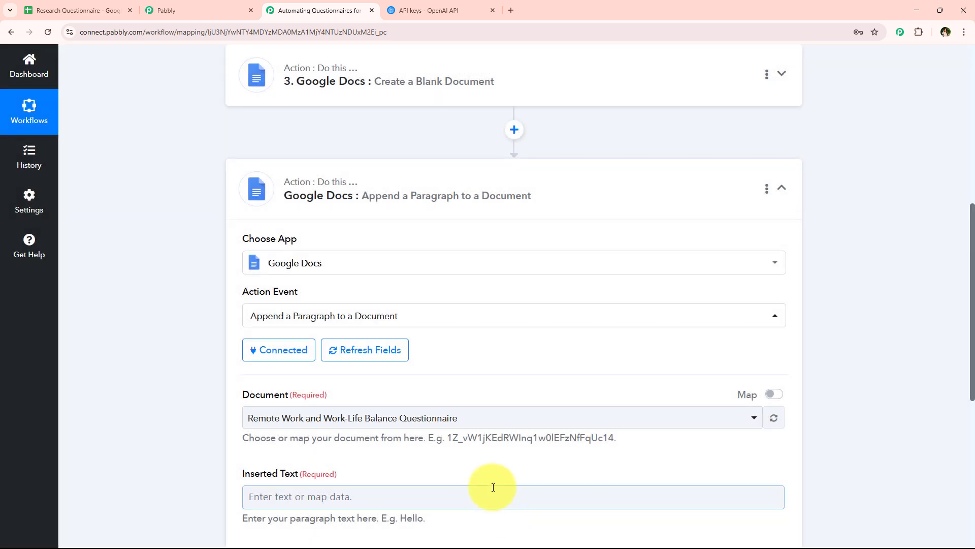
- Enable mapping for the Document field and map it to the DocumentId from the Create a Blank Document action
{"action": "scroll", "coordinate": [264, 305], "scroll_direction": "down", "scroll_amount": 3}
{"action": "left_click", "coordinate": [311, 269]}
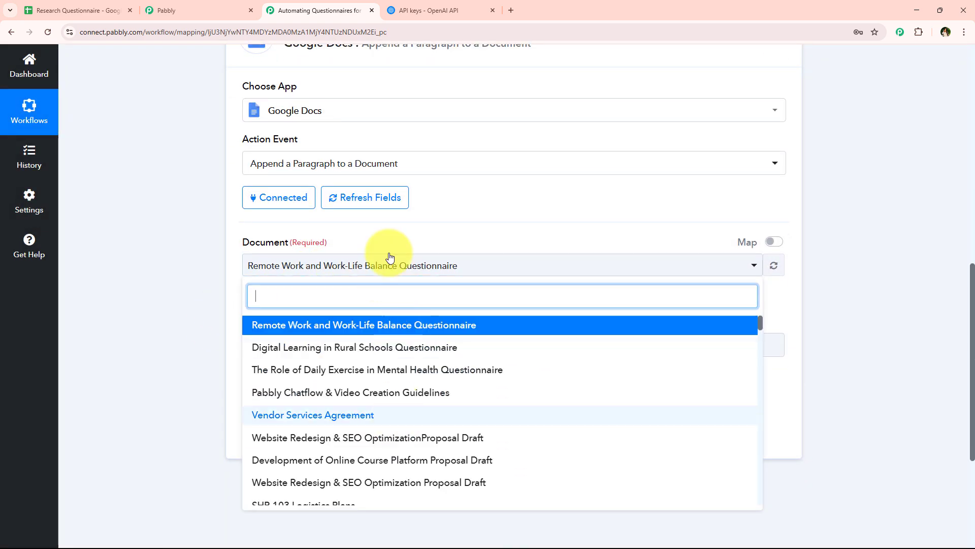
{"action": "left_click", "coordinate": [190, 289]}
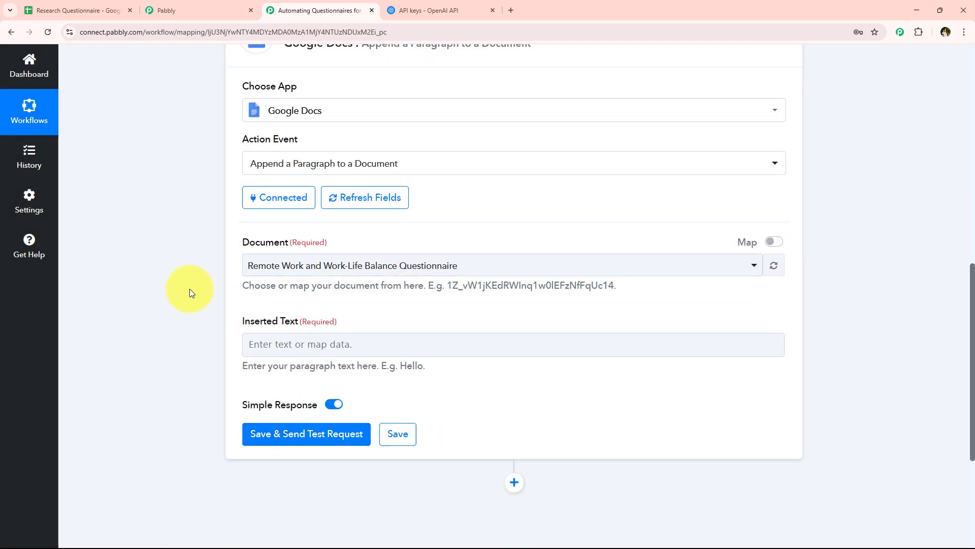
{"action": "left_click", "coordinate": [774, 247]}
{"action": "left_click", "coordinate": [596, 269]}
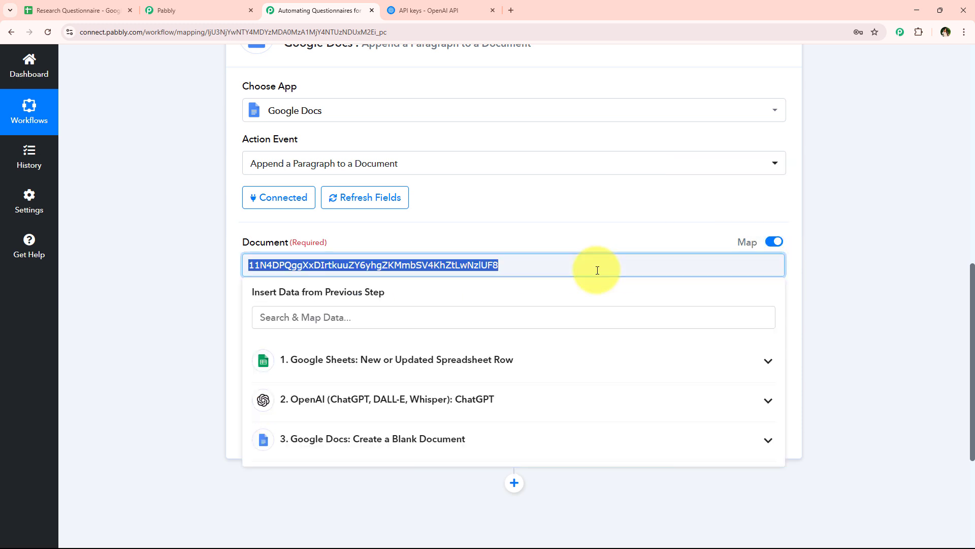
{"action": "left_click", "coordinate": [369, 430]}
{"action": "scroll", "coordinate": [355, 505], "scroll_direction": "down", "scroll_amount": 4}
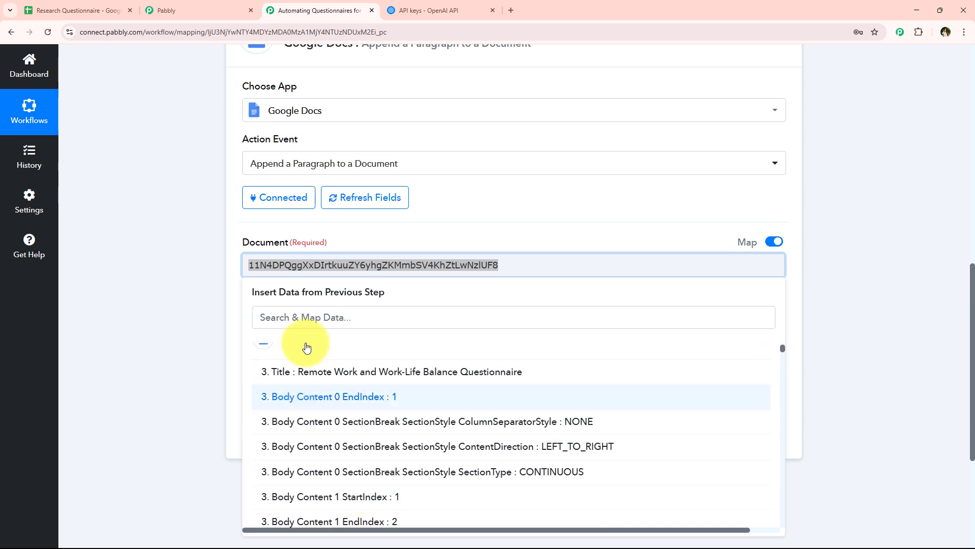
{"action": "left_click", "coordinate": [324, 320]}
{"action": "type", "text": "documen"}
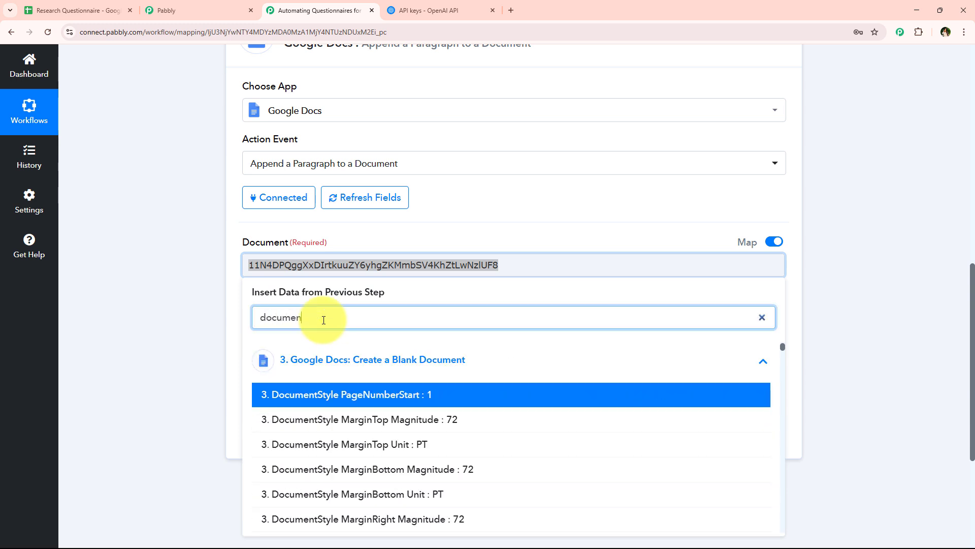
{"action": "type", "text": "tid"}
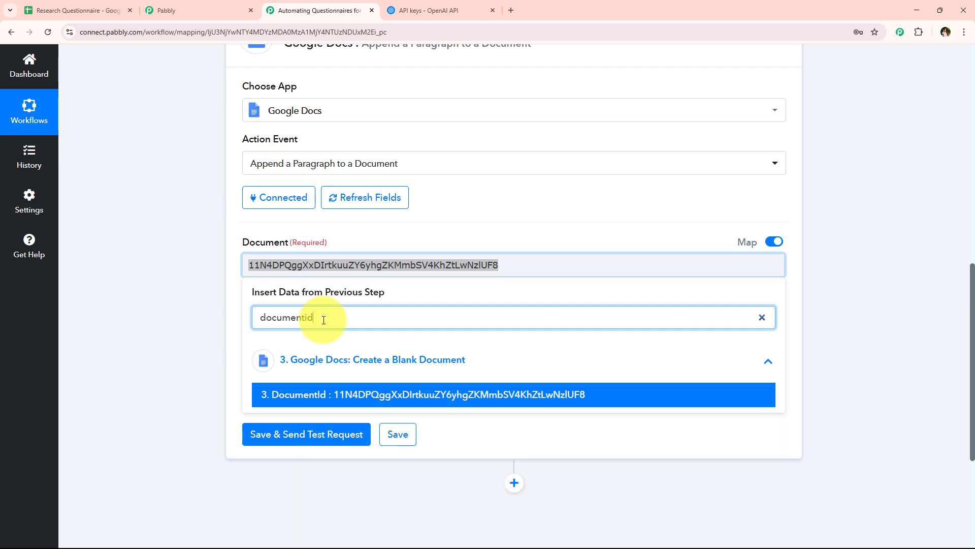
{"action": "left_click", "coordinate": [316, 396]}
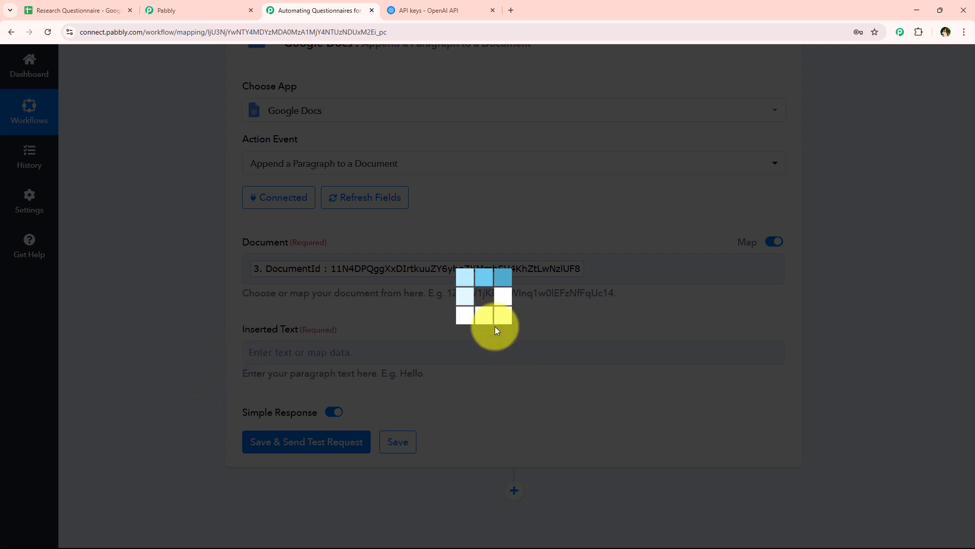
- Map the Inserted Text field to Choices 0 Message Content from the ChatGPT action
{"action": "scroll", "coordinate": [330, 285], "scroll_direction": "down", "scroll_amount": 4}
{"action": "left_click", "coordinate": [350, 151]}
{"action": "left_click", "coordinate": [350, 334]}
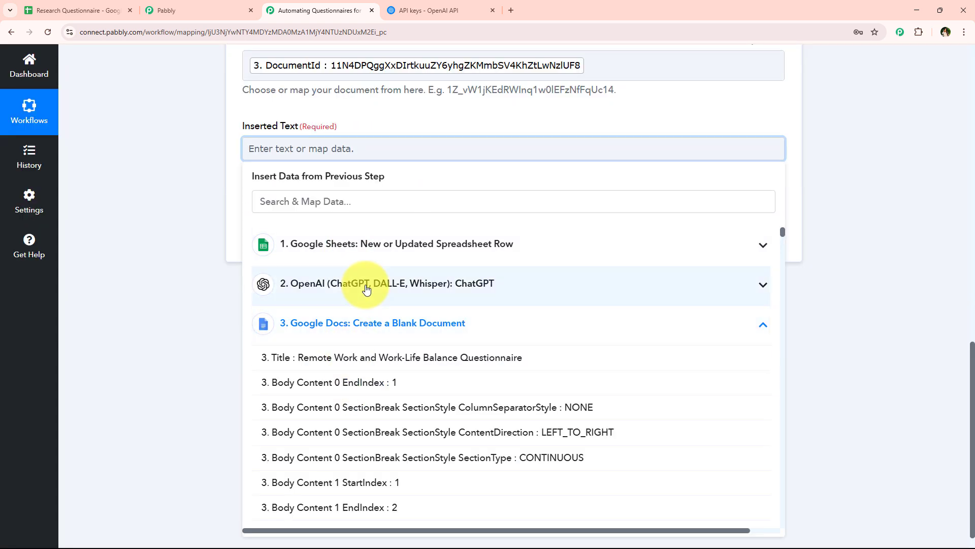
{"action": "left_click", "coordinate": [386, 283]}
{"action": "left_click", "coordinate": [410, 527]}
{"action": "left_click", "coordinate": [148, 299]}
- Save the paragraph action with a test request, review its response, and collapse the action
{"action": "left_click", "coordinate": [332, 405]}
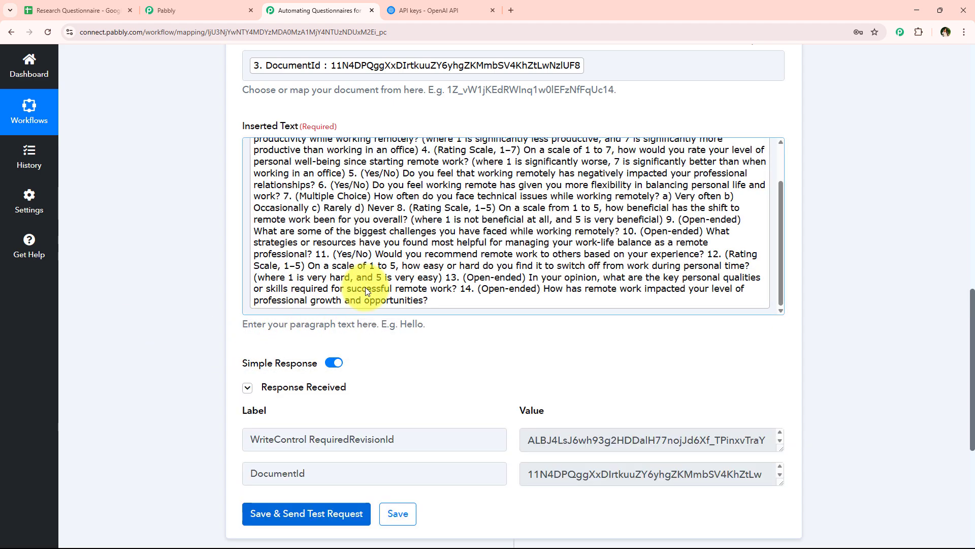
{"action": "scroll", "coordinate": [365, 287], "scroll_direction": "down", "scroll_amount": 3}
{"action": "scroll", "coordinate": [508, 322], "scroll_direction": "up", "scroll_amount": 7}
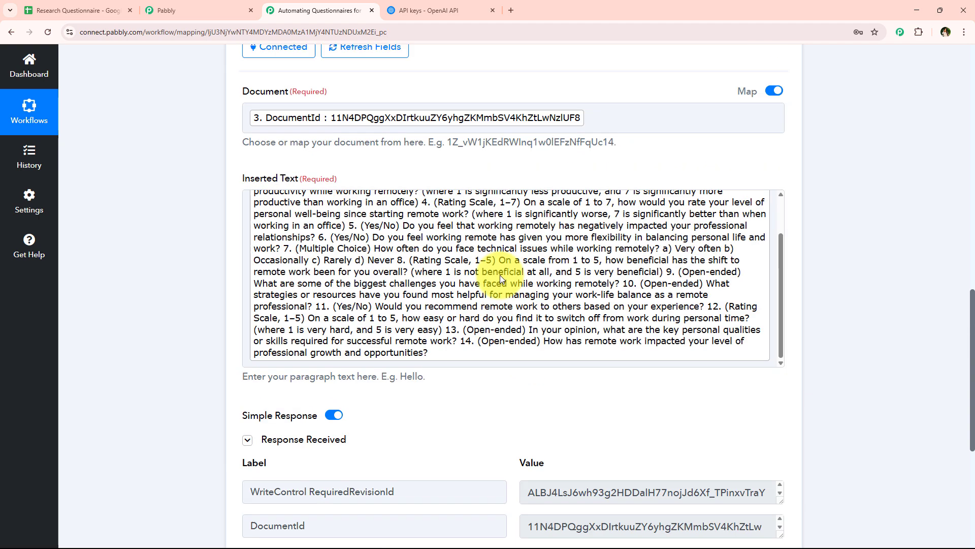
{"action": "scroll", "coordinate": [220, 254], "scroll_direction": "up", "scroll_amount": 5}
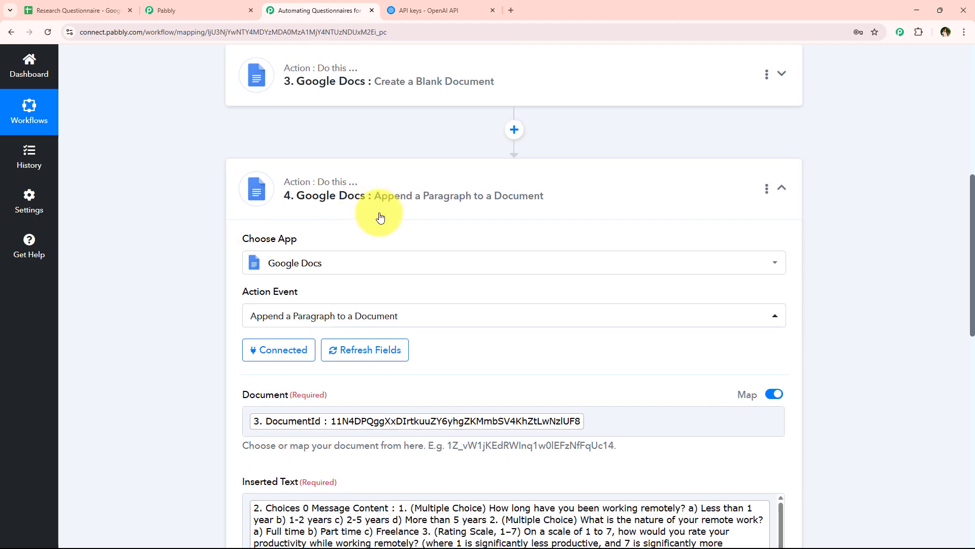
{"action": "left_click", "coordinate": [380, 218]}
- Check row 4's empty Questionnaire cell in the Research Questionnaire spreadsheet, and return to the Pabbly Connect workflow
{"action": "left_click", "coordinate": [81, 10]}
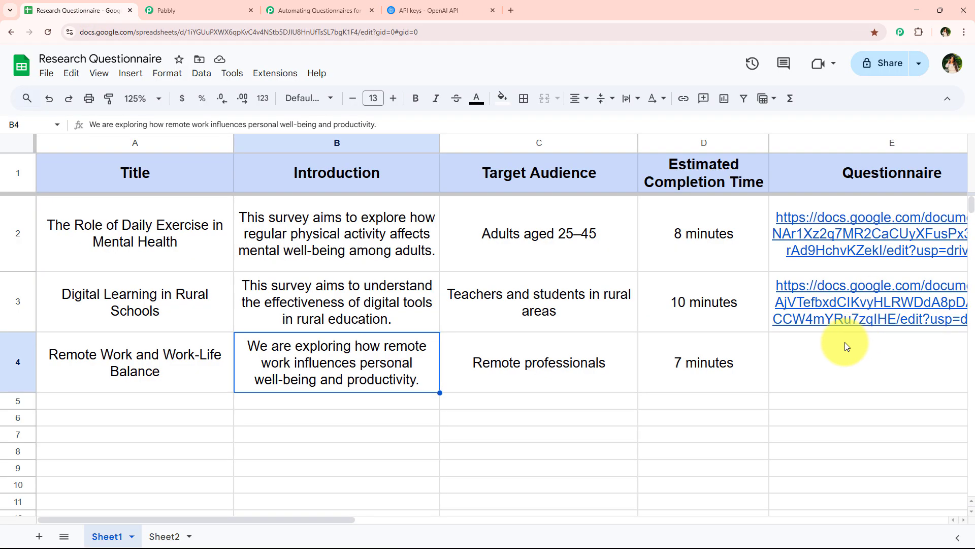
{"action": "left_click", "coordinate": [845, 342]}
{"action": "left_click", "coordinate": [305, 11]}
{"action": "scroll", "coordinate": [337, 309], "scroll_direction": "up", "scroll_amount": 4}
{"action": "scroll", "coordinate": [334, 327], "scroll_direction": "down", "scroll_amount": 1}
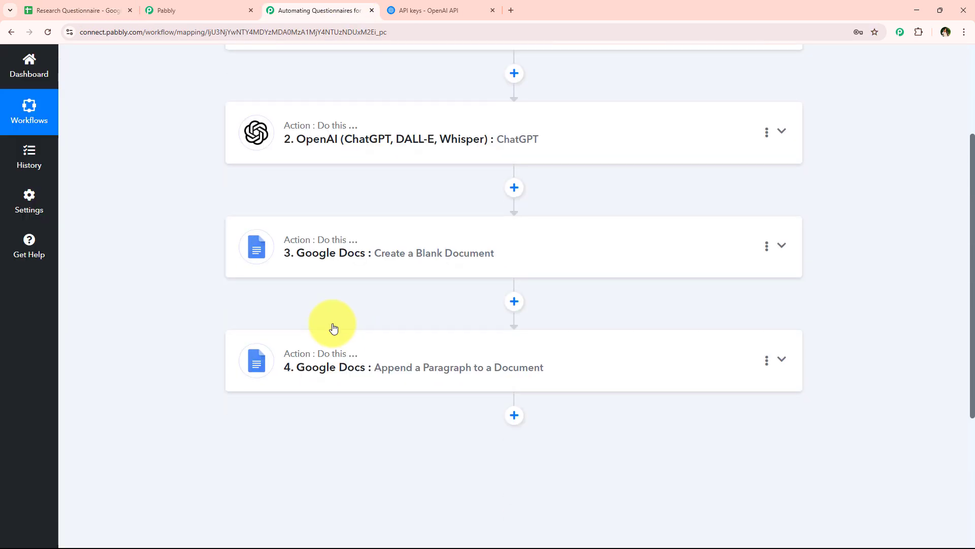
- Add a Google Drive action after the paragraph action, with the Share a File With Anyone event
{"action": "left_click", "coordinate": [514, 415]}
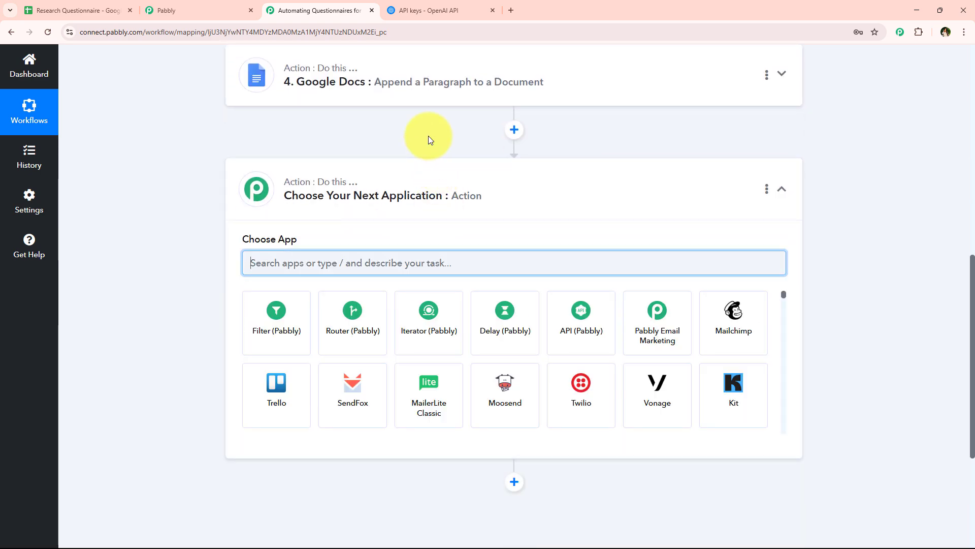
{"action": "type", "text": "Drive"}
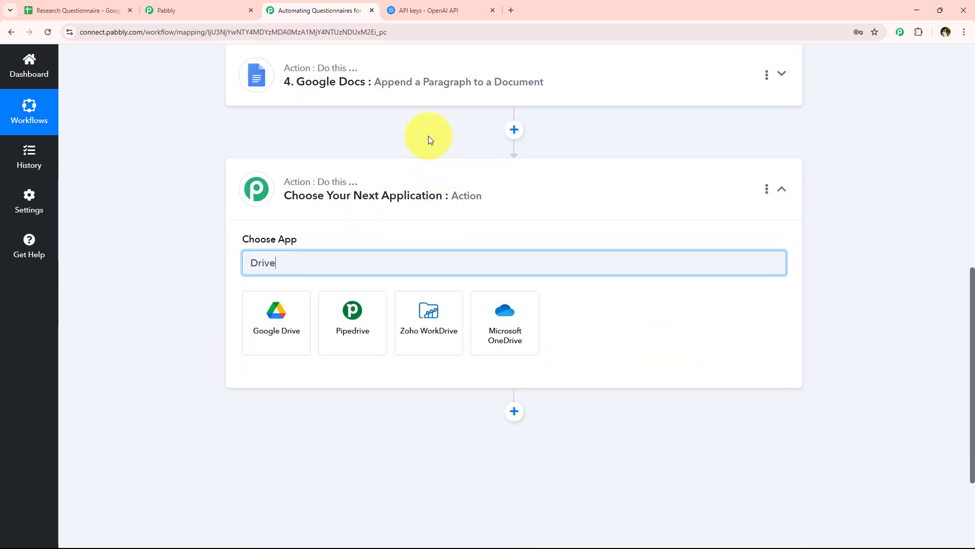
{"action": "left_click", "coordinate": [280, 310]}
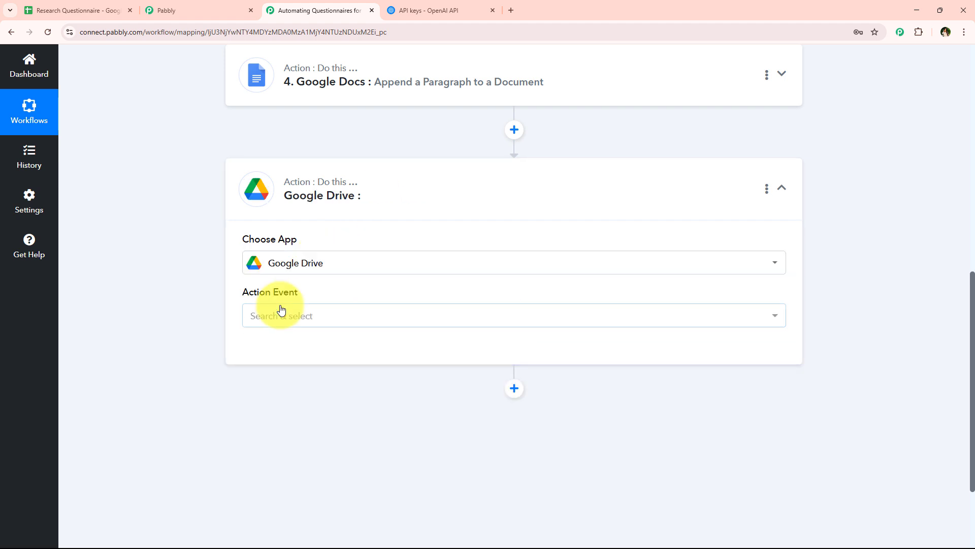
{"action": "left_click_drag", "start_coordinate": [246, 287], "coordinate": [290, 297]}
{"action": "left_click", "coordinate": [298, 317]}
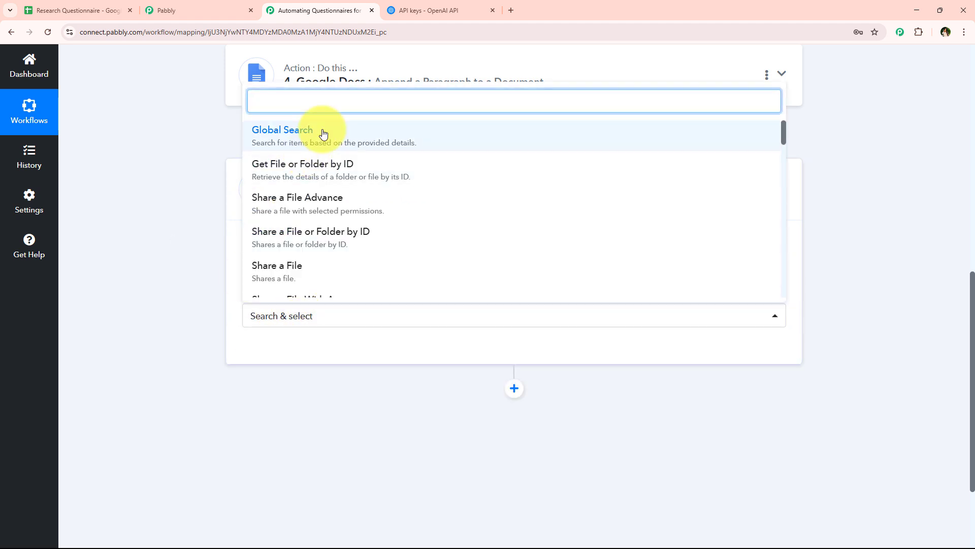
{"action": "scroll", "coordinate": [328, 163], "scroll_direction": "down", "scroll_amount": 4}
{"action": "scroll", "coordinate": [327, 177], "scroll_direction": "up", "scroll_amount": 2}
{"action": "left_click", "coordinate": [320, 193]}
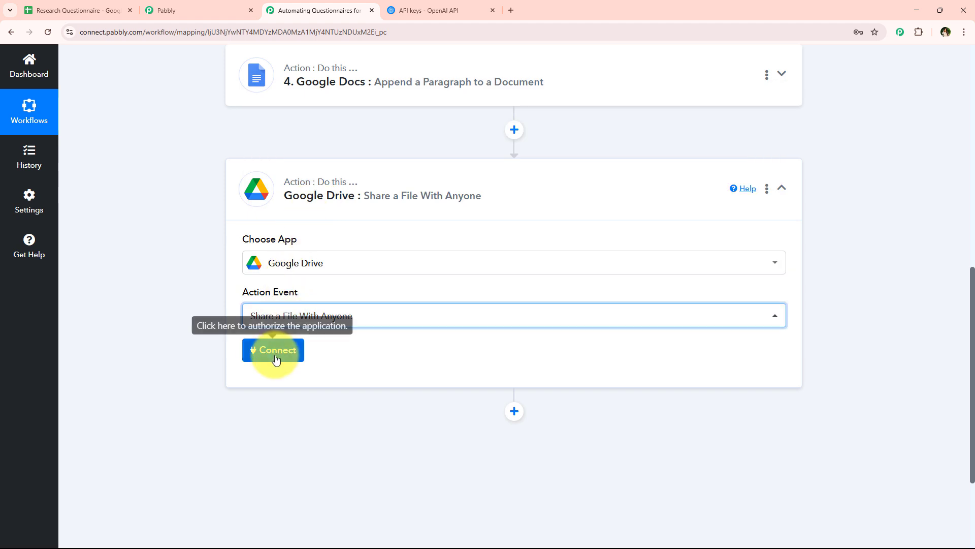
- Connect the Google Drive action through the existing Google Drive #35 connection and save the connection
{"action": "left_click", "coordinate": [279, 354]}
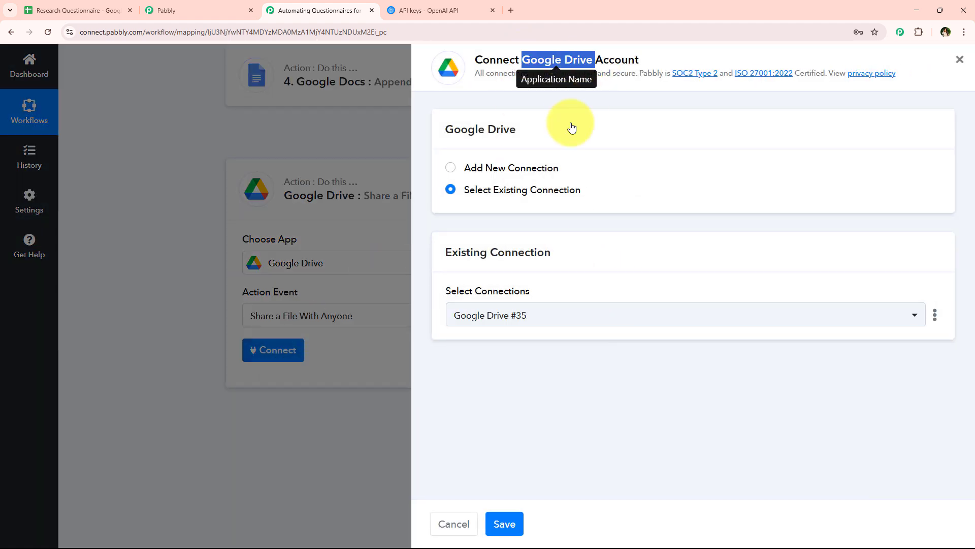
{"action": "left_click", "coordinate": [521, 168]}
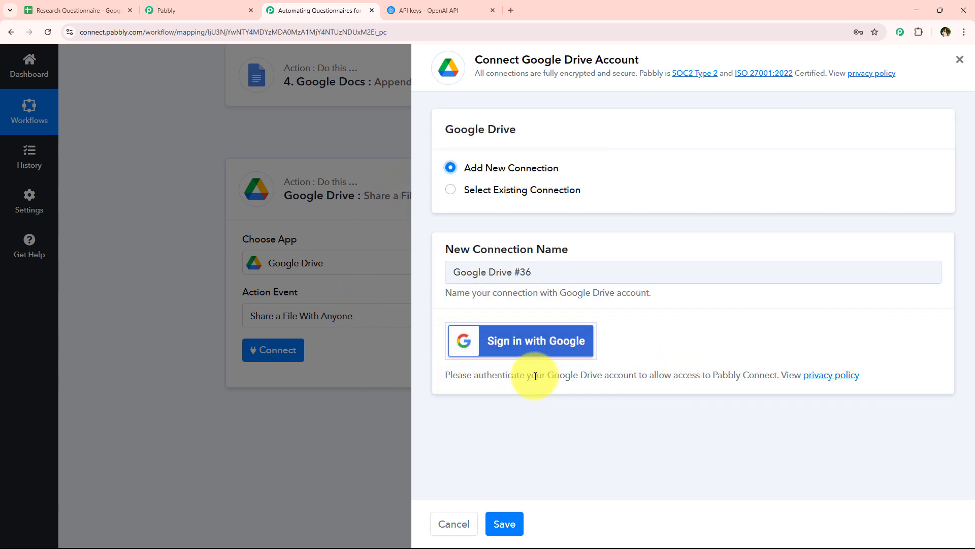
{"action": "left_click", "coordinate": [581, 189]}
{"action": "left_click_drag", "start_coordinate": [531, 59], "coordinate": [595, 60]}
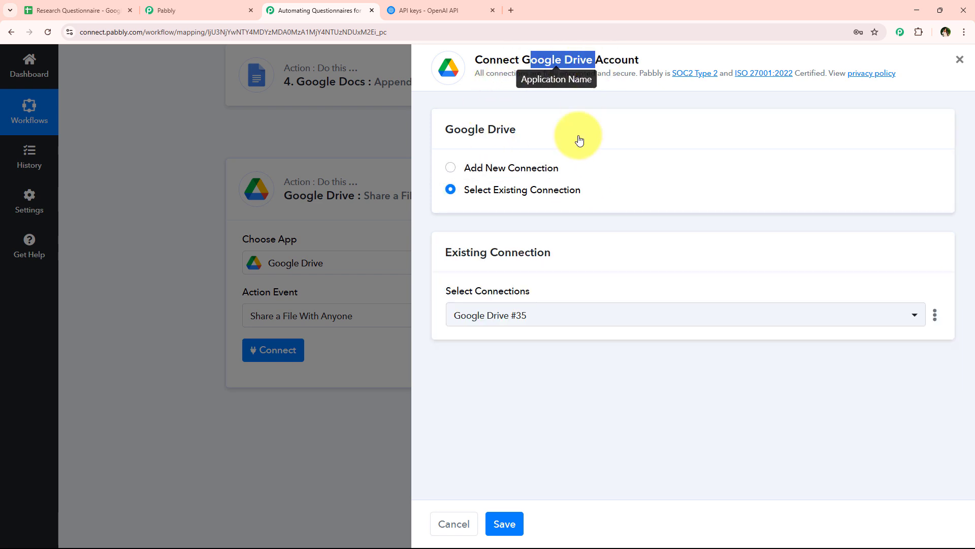
{"action": "left_click", "coordinate": [571, 244]}
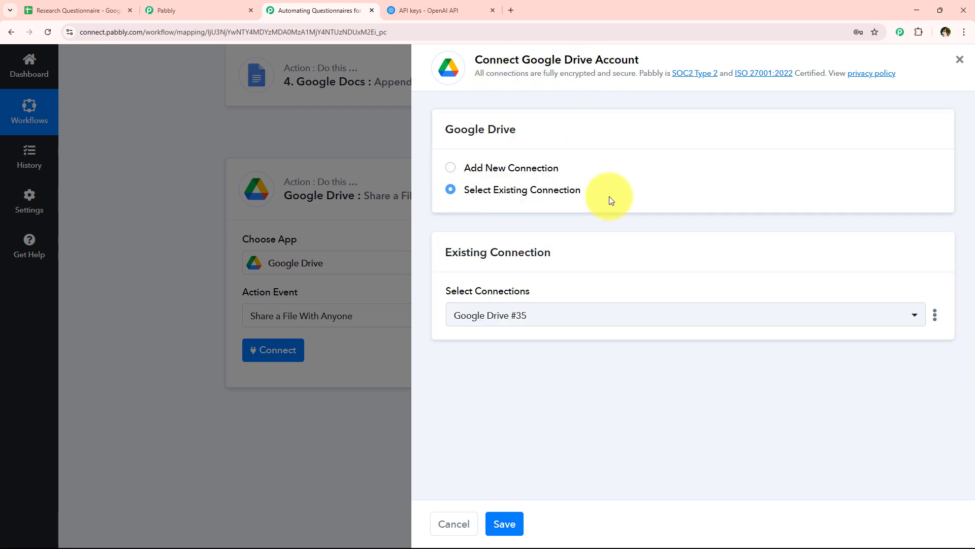
{"action": "left_click", "coordinate": [527, 513]}
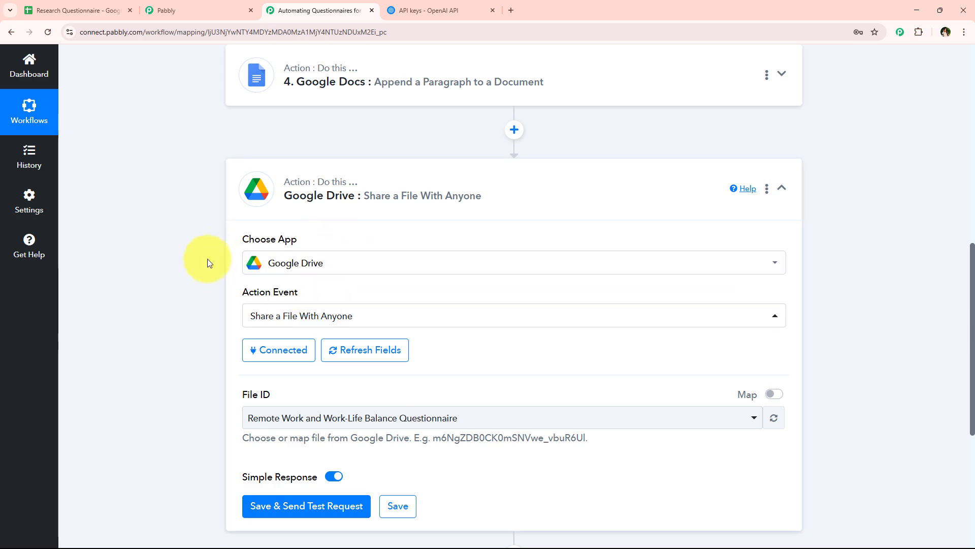
- Enable mapping for the File ID and map it to the DocumentId from the Append a Paragraph to a Document action
{"action": "scroll", "coordinate": [211, 274], "scroll_direction": "down", "scroll_amount": 2}
{"action": "left_click", "coordinate": [323, 317]}
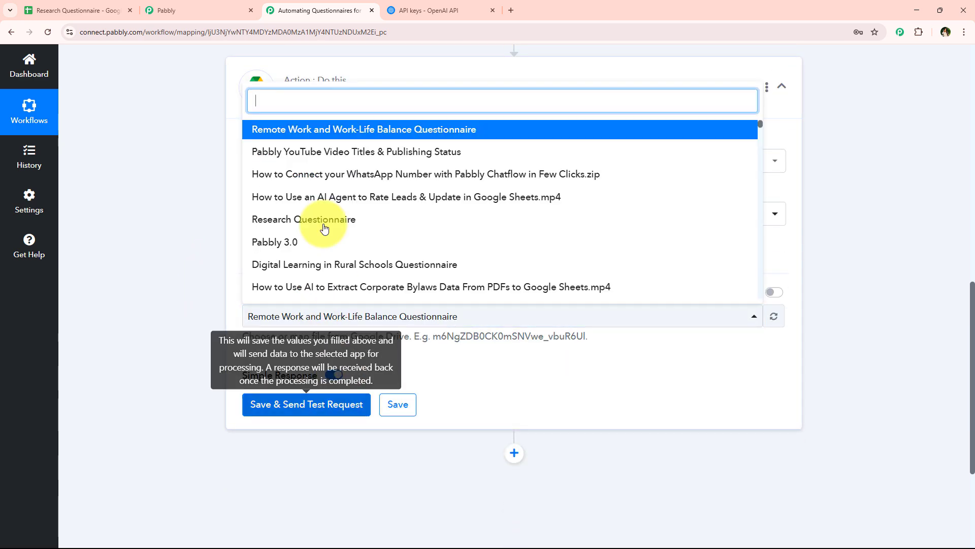
{"action": "left_click", "coordinate": [773, 292]}
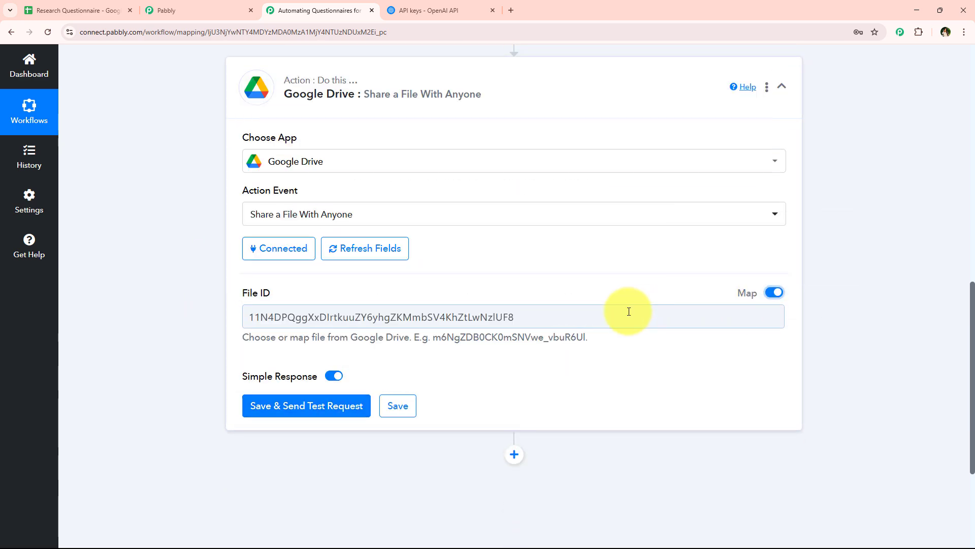
{"action": "left_click", "coordinate": [627, 312]}
{"action": "scroll", "coordinate": [381, 452], "scroll_direction": "down", "scroll_amount": 2}
{"action": "left_click", "coordinate": [407, 430]}
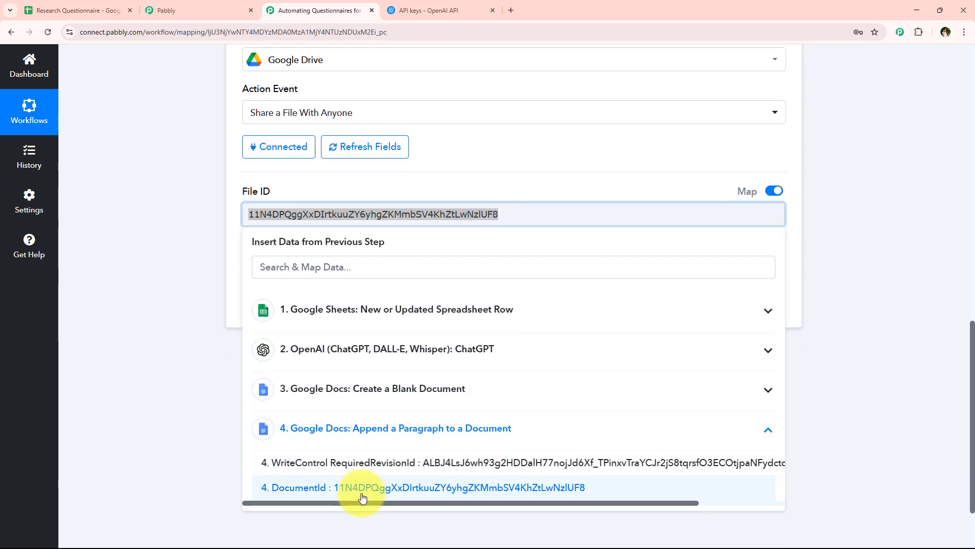
{"action": "left_click", "coordinate": [412, 485]}
{"action": "left_click", "coordinate": [146, 334]}
- Save the Share a File With Anyone action with a test request and review its response
{"action": "left_click", "coordinate": [305, 316]}
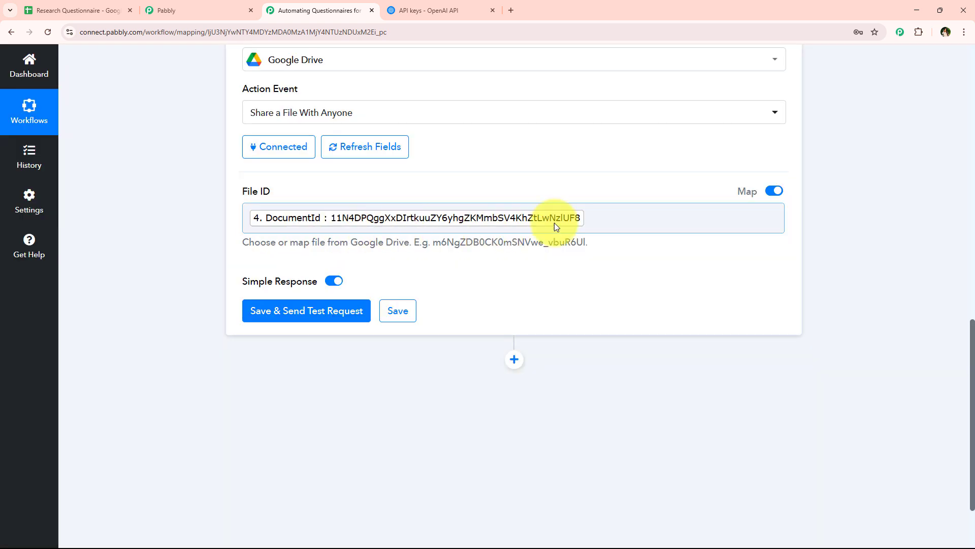
{"action": "left_click", "coordinate": [304, 311]}
{"action": "scroll", "coordinate": [244, 310], "scroll_direction": "down", "scroll_amount": 1}
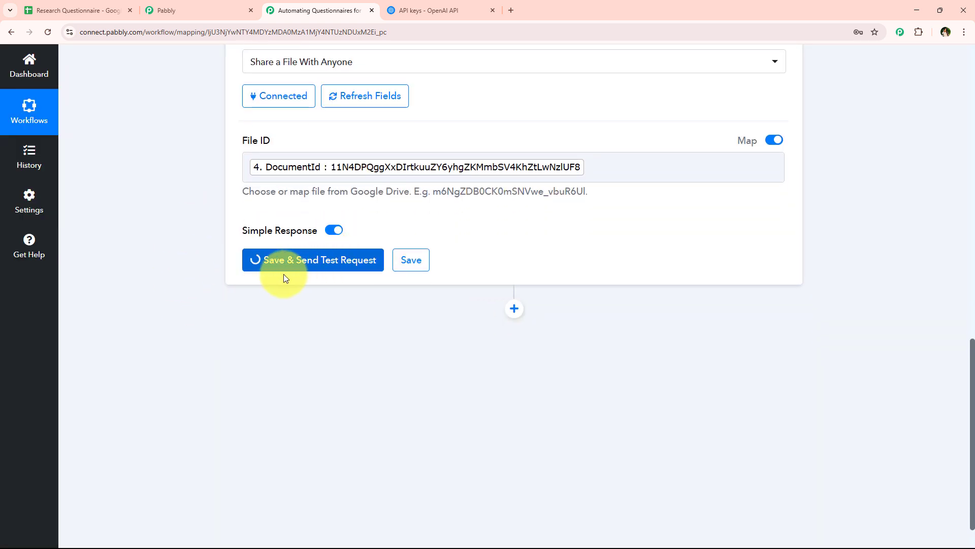
{"action": "scroll", "coordinate": [246, 271], "scroll_direction": "down", "scroll_amount": 1}
{"action": "scroll", "coordinate": [233, 276], "scroll_direction": "down", "scroll_amount": 1}
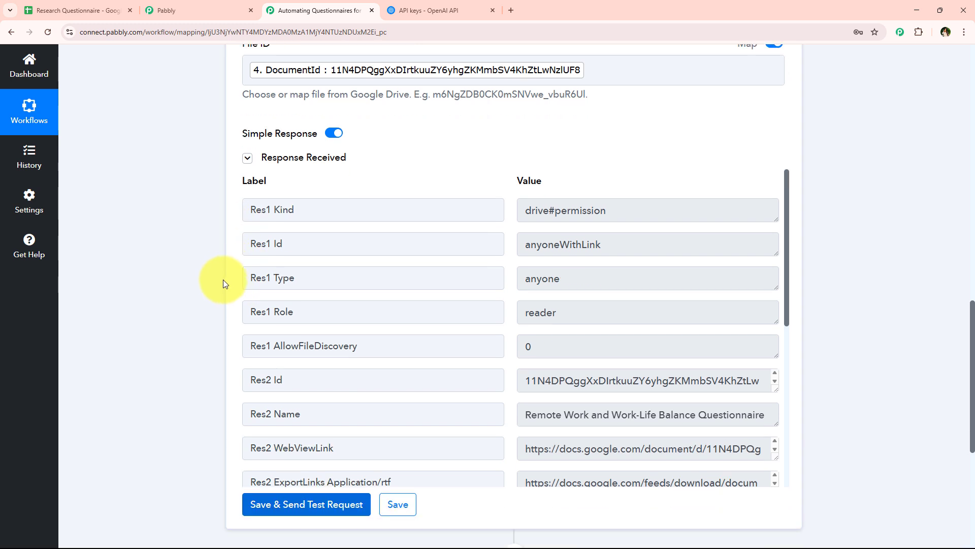
{"action": "scroll", "coordinate": [223, 279], "scroll_direction": "down", "scroll_amount": 3}
{"action": "scroll", "coordinate": [392, 264], "scroll_direction": "down", "scroll_amount": 5}
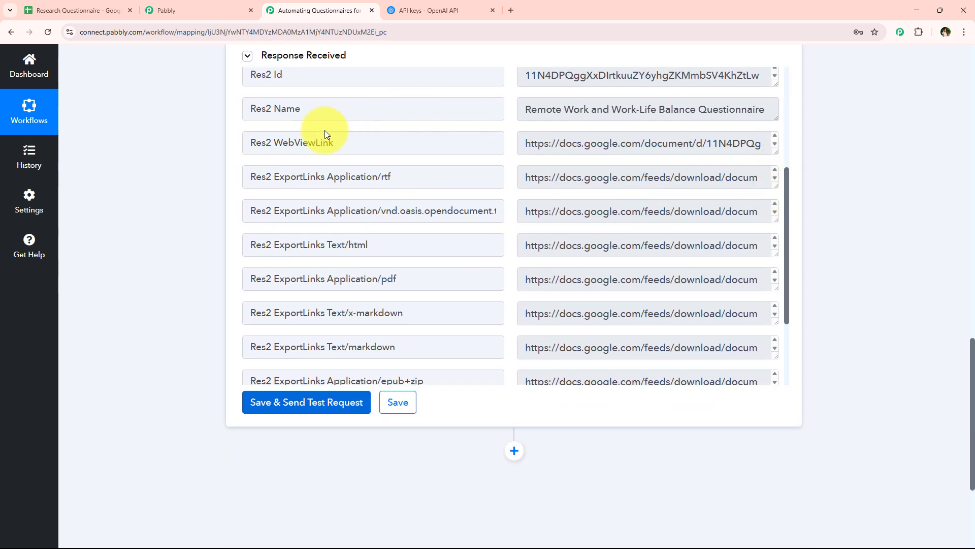
- Examine the full Res2 WebViewLink value in the response, check the Research Questionnaire spreadsheet, and return to the workflow
{"action": "double_click", "coordinate": [281, 143]}
{"action": "left_click_drag", "start_coordinate": [527, 143], "coordinate": [707, 137]}
{"action": "left_click_drag", "start_coordinate": [776, 151], "coordinate": [776, 216]}
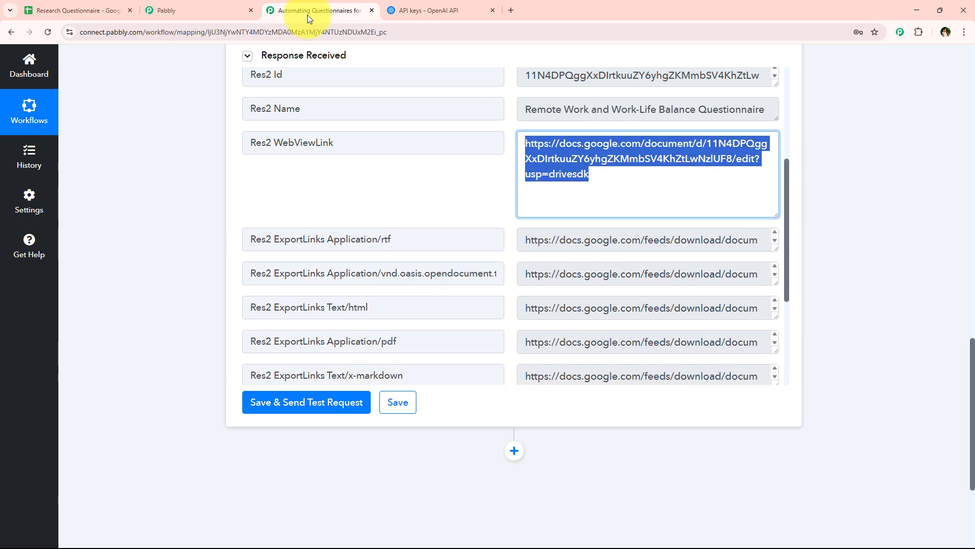
{"action": "left_click", "coordinate": [106, 14]}
{"action": "left_click", "coordinate": [355, 10]}
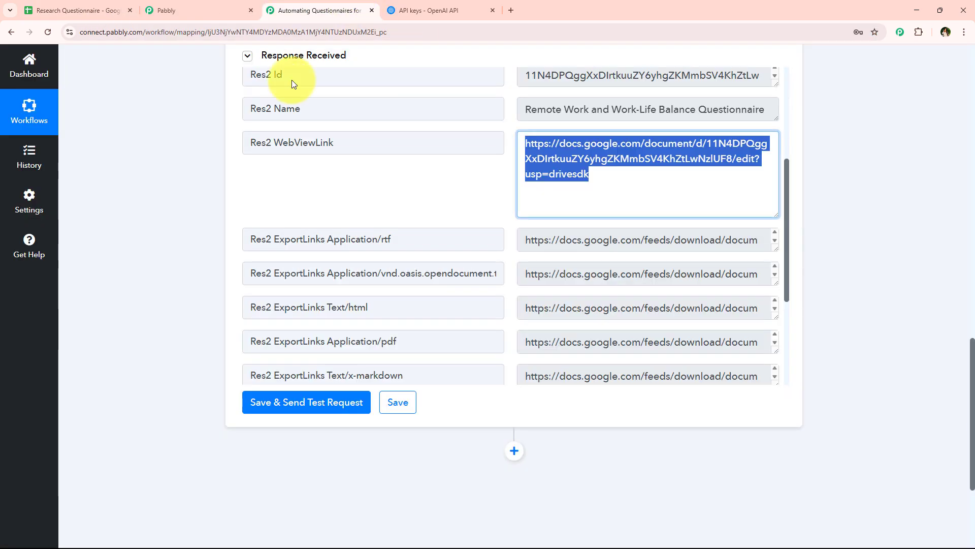
- Add a Google Sheets action after the Google Drive action, with the Update Cell Value event
{"action": "left_click", "coordinate": [513, 451]}
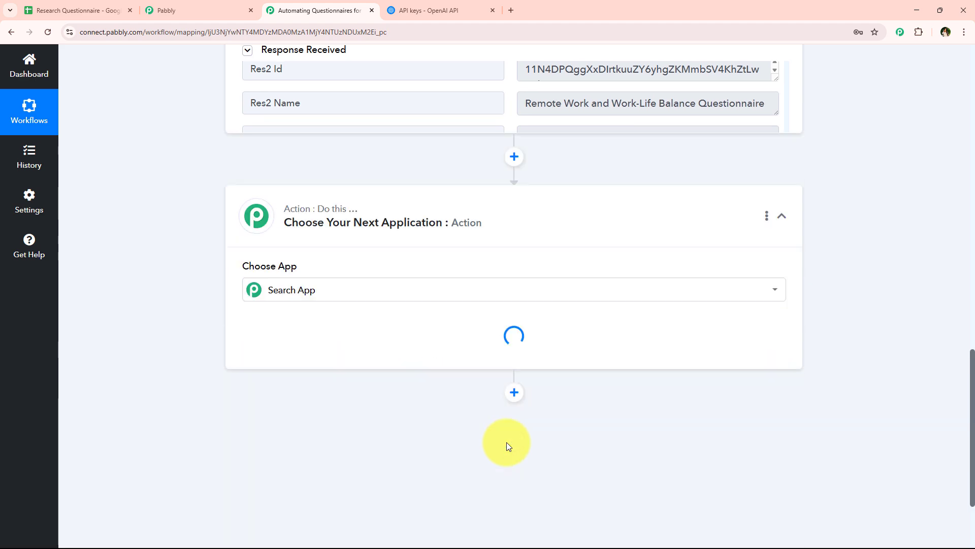
{"action": "left_click", "coordinate": [303, 257]}
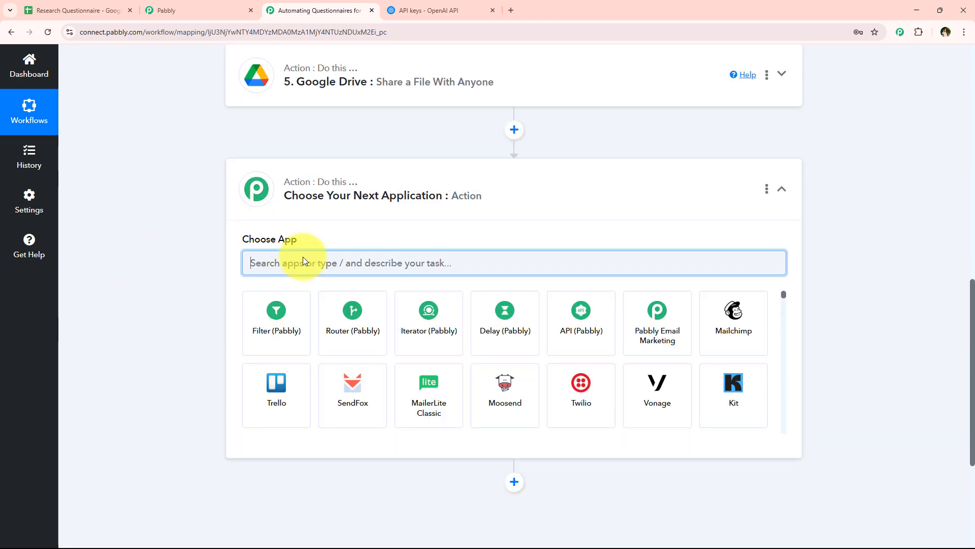
{"action": "type", "text": "Sheet"}
{"action": "left_click", "coordinate": [286, 310]}
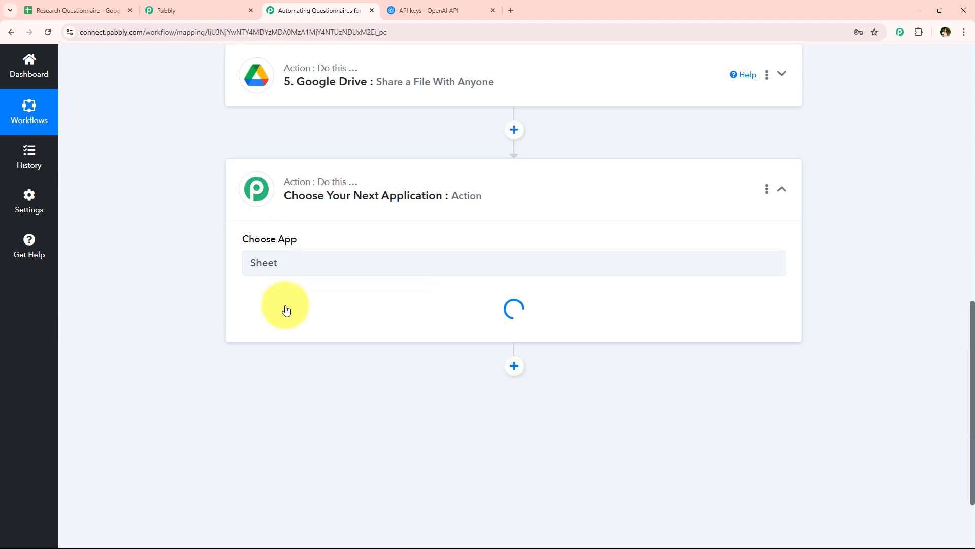
{"action": "left_click", "coordinate": [258, 315]}
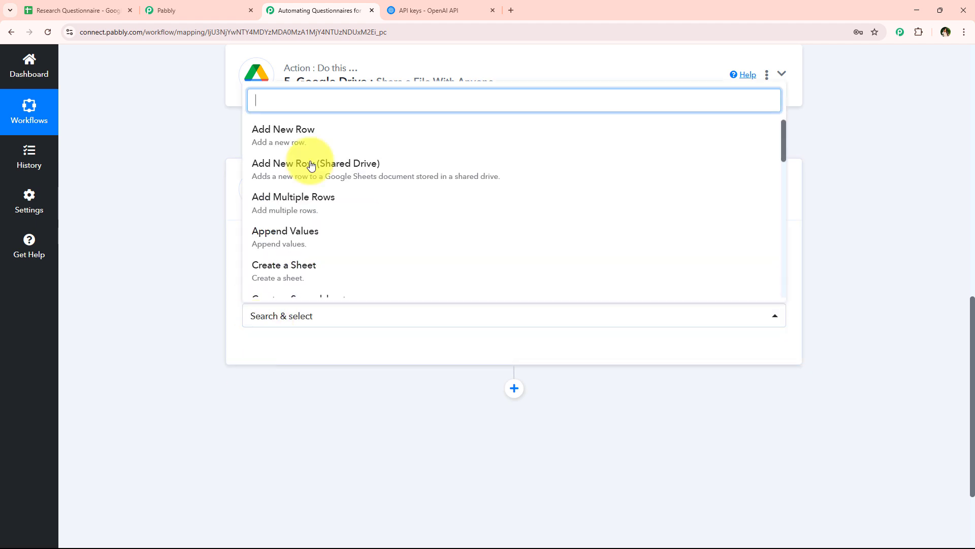
{"action": "type", "text": "updat"}
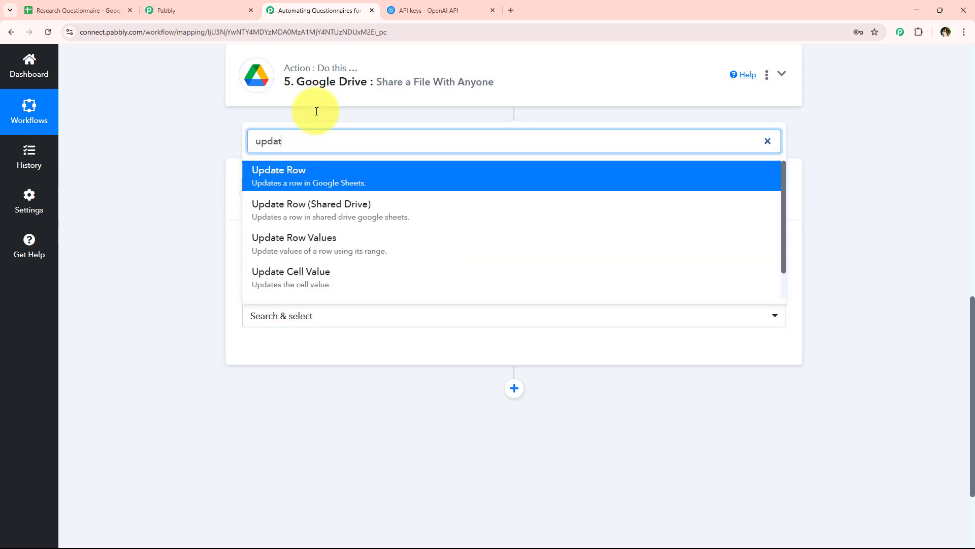
{"action": "type", "text": "e"}
{"action": "left_click", "coordinate": [308, 277]}
- Connect the Google Sheets action through the existing Google Sheets #124 connection
{"action": "left_click", "coordinate": [274, 350]}
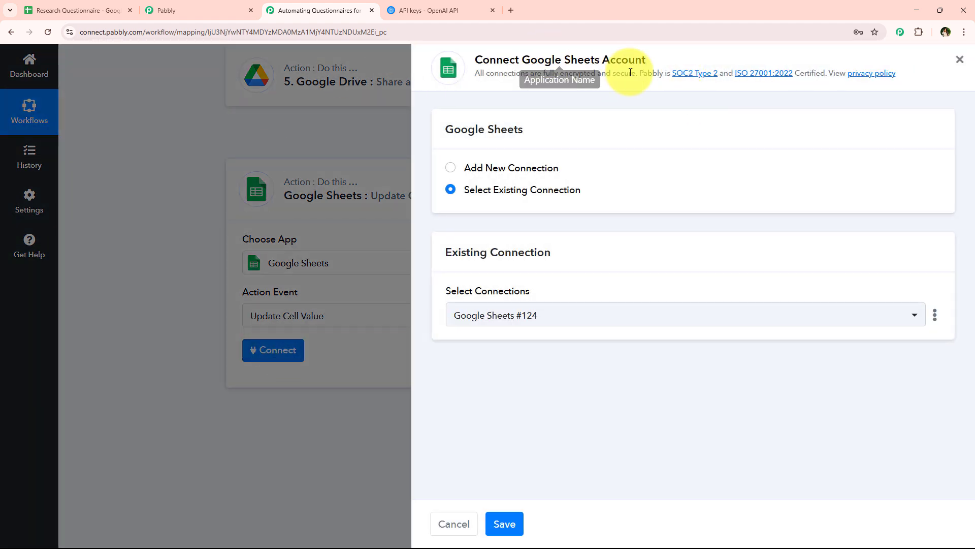
{"action": "left_click_drag", "start_coordinate": [464, 189], "coordinate": [603, 194]}
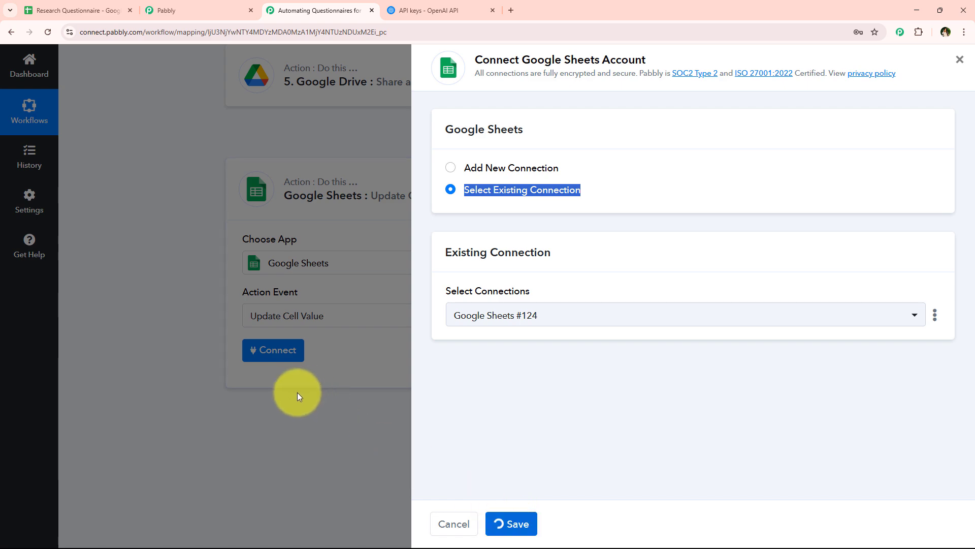
{"action": "scroll", "coordinate": [309, 234], "scroll_direction": "down", "scroll_amount": 5}
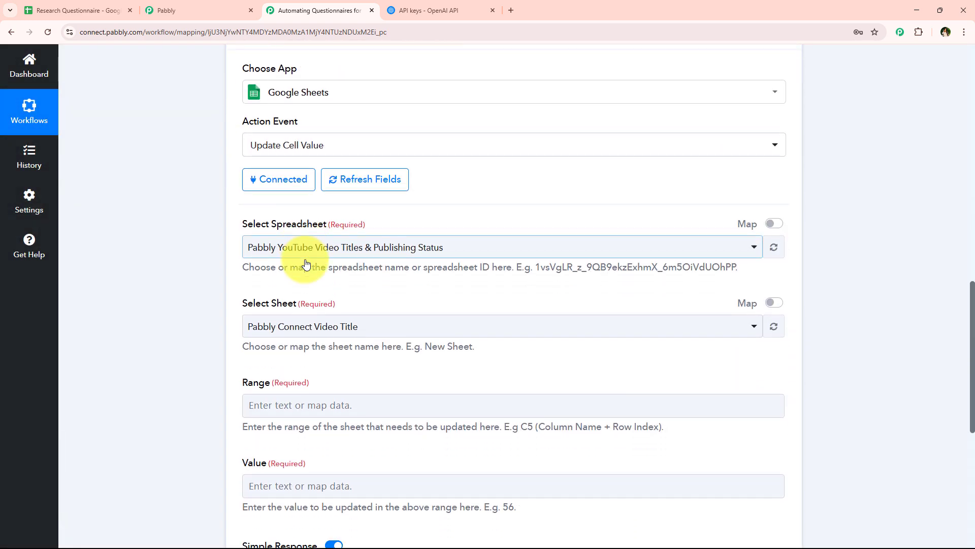
- Set the Update Cell Value action's spreadsheet to Research Questionnaire and its sheet to Sheet1
{"action": "left_click", "coordinate": [105, 4]}
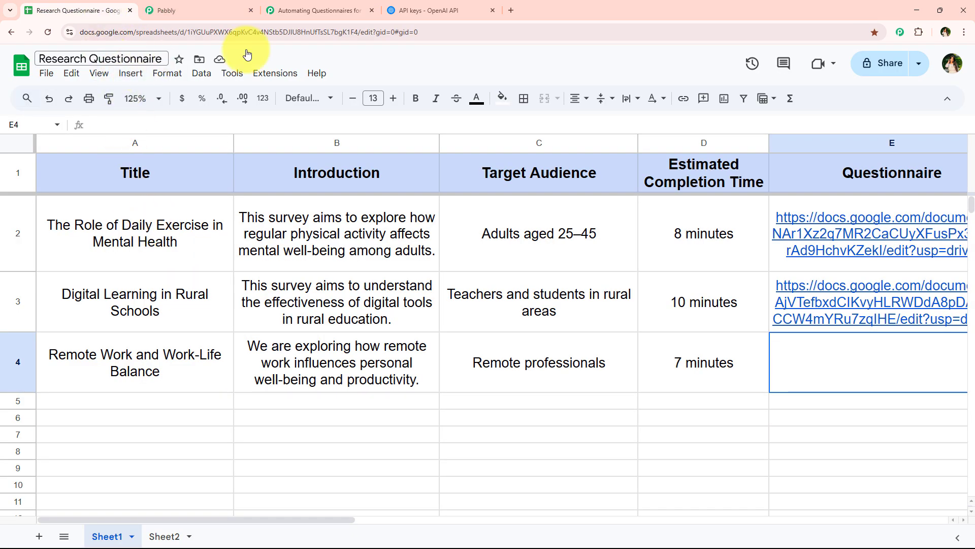
{"action": "left_click", "coordinate": [341, 28]}
{"action": "left_click", "coordinate": [341, 172]}
{"action": "left_click", "coordinate": [320, 245]}
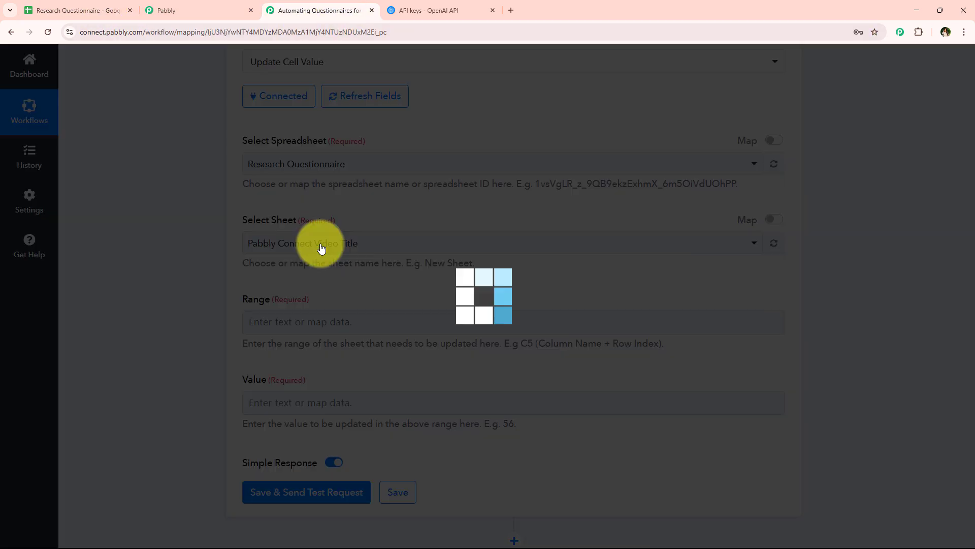
{"action": "left_click", "coordinate": [325, 247]}
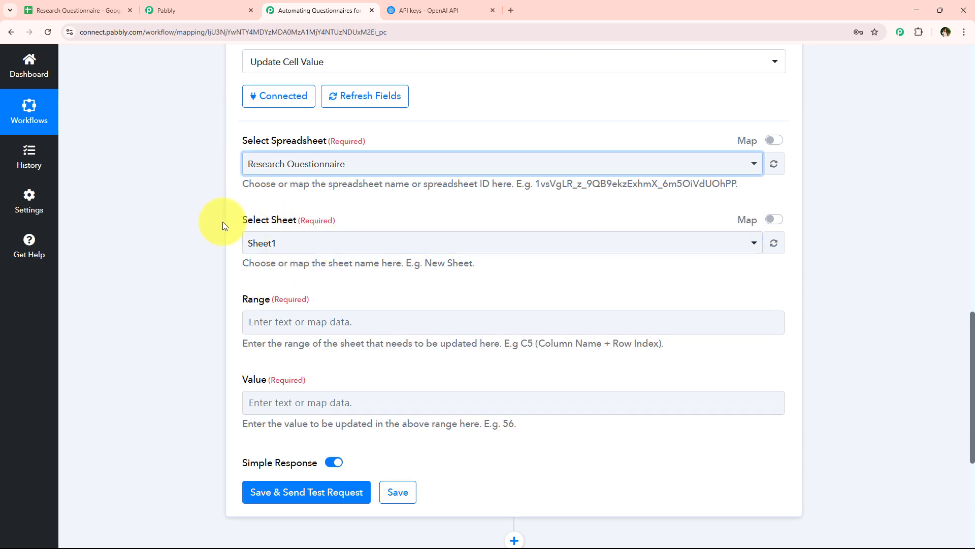
{"action": "left_click_drag", "start_coordinate": [222, 222], "coordinate": [285, 228]}
{"action": "left_click", "coordinate": [291, 239]}
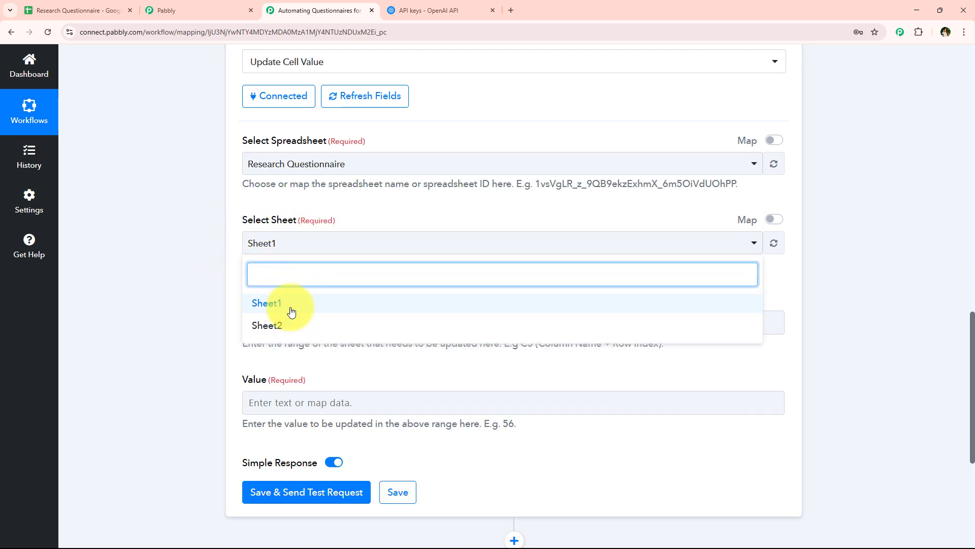
{"action": "left_click", "coordinate": [290, 304]}
- Check the cell reference of row 4's Questionnaire cell in the spreadsheet and set the action's Range to E4
{"action": "scroll", "coordinate": [262, 365], "scroll_direction": "down", "scroll_amount": 1}
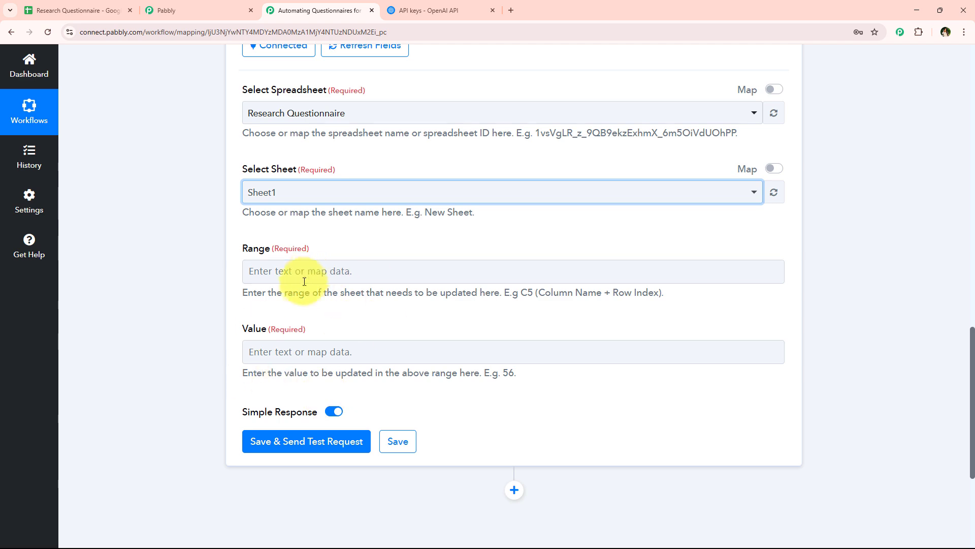
{"action": "left_click_drag", "start_coordinate": [231, 292], "coordinate": [517, 298]}
{"action": "key", "text": "ctrl+1"}
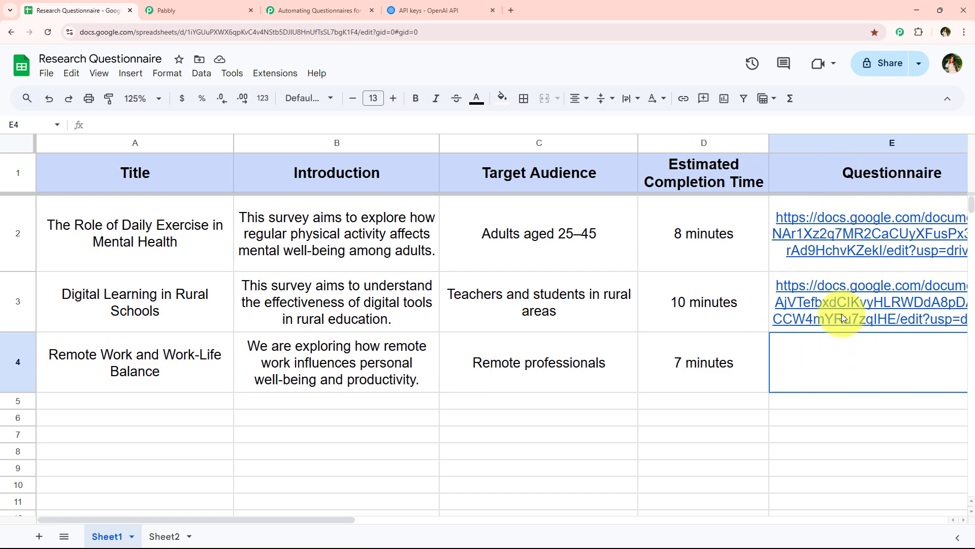
{"action": "key", "text": "ctrl+3"}
{"action": "left_click", "coordinate": [299, 278]}
{"action": "type", "text": "E4"}
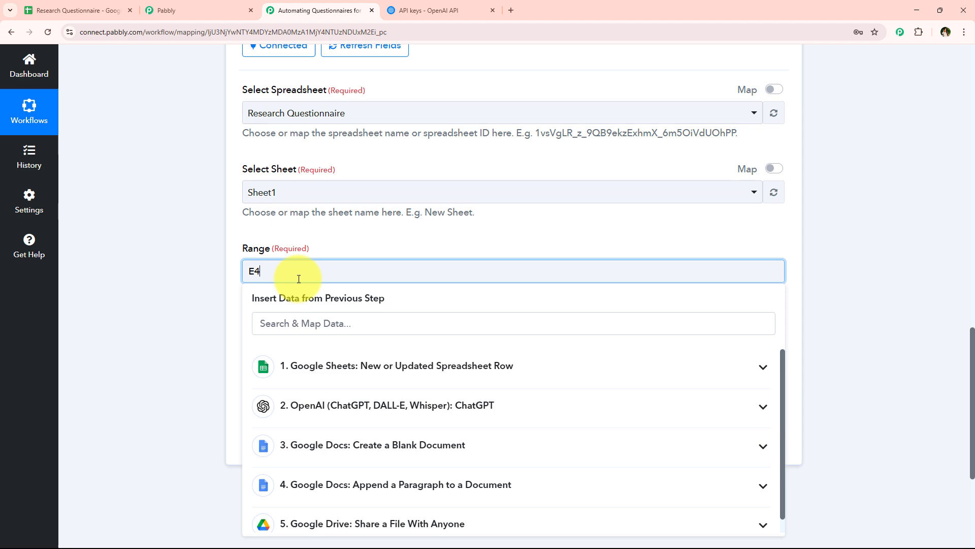
{"action": "left_click", "coordinate": [219, 282]}
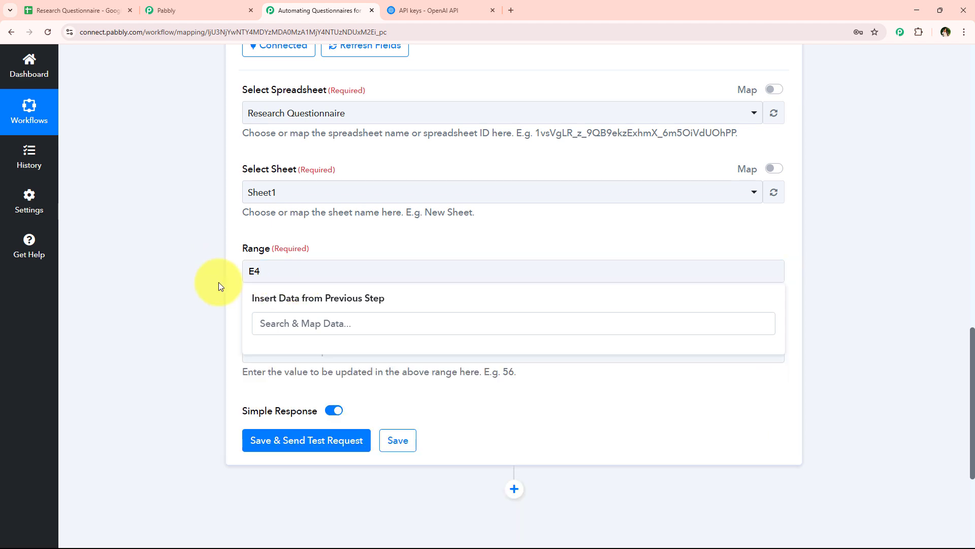
- Examine the Questionnaire column around row 4 and the empty rows below it in the Research Questionnaire spreadsheet
{"action": "key", "text": "ctrl+1"}
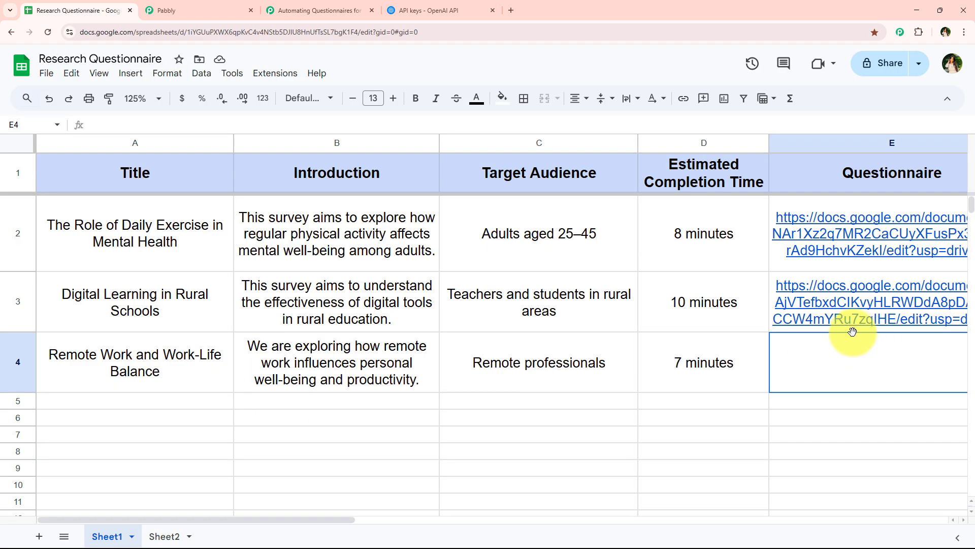
{"action": "scroll", "coordinate": [617, 442], "scroll_direction": "down", "scroll_amount": 1}
{"action": "left_click_drag", "start_coordinate": [300, 520], "coordinate": [381, 520]}
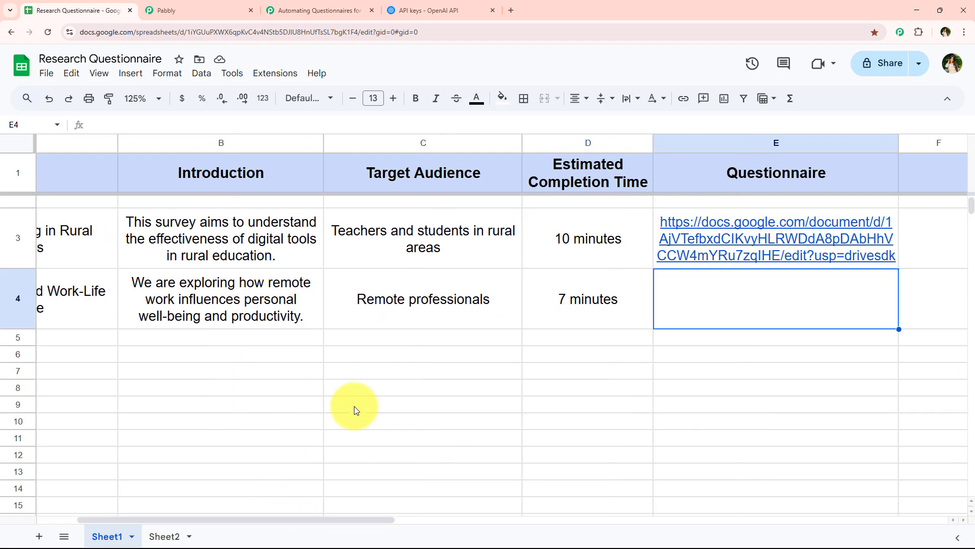
{"action": "key", "text": "Down"}
{"action": "key", "text": "Down"}
{"action": "key", "text": "Down"}
{"action": "key", "text": "Down"}
{"action": "key", "text": "Down"}
{"action": "key", "text": "Down"}
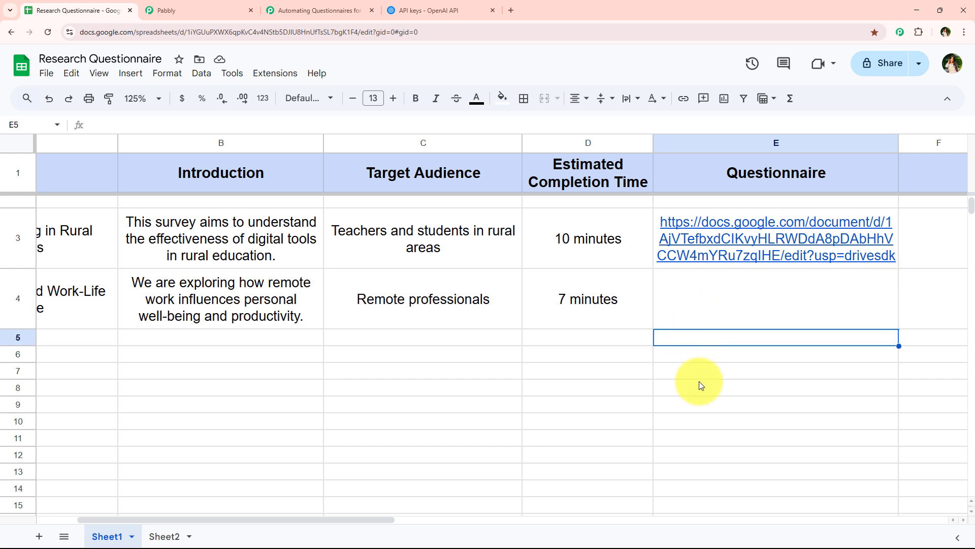
- Preview the questionnaire document linked in row 3's Questionnaire cell
{"action": "left_click", "coordinate": [693, 248]}
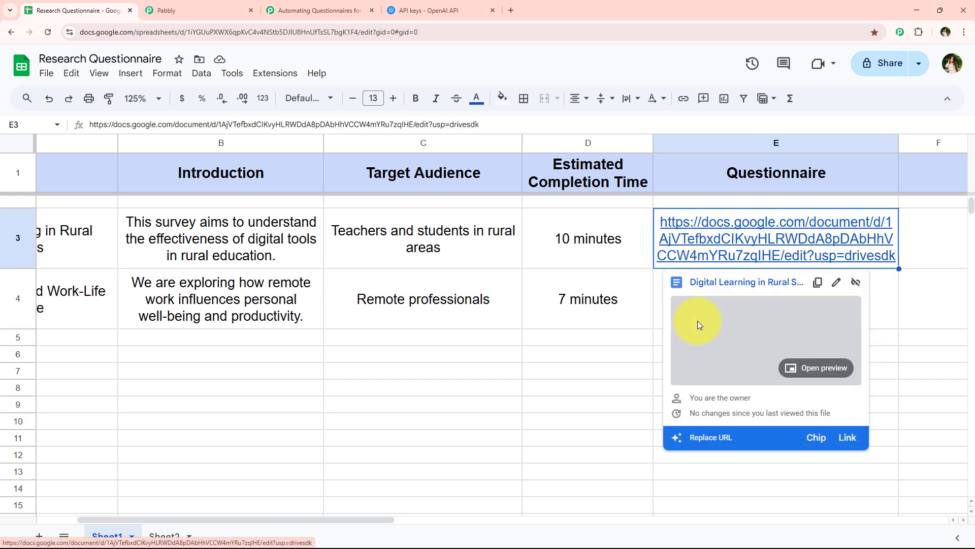
{"action": "left_click", "coordinate": [697, 321]}
{"action": "left_click", "coordinate": [526, 339]}
{"action": "left_click", "coordinate": [146, 337]}
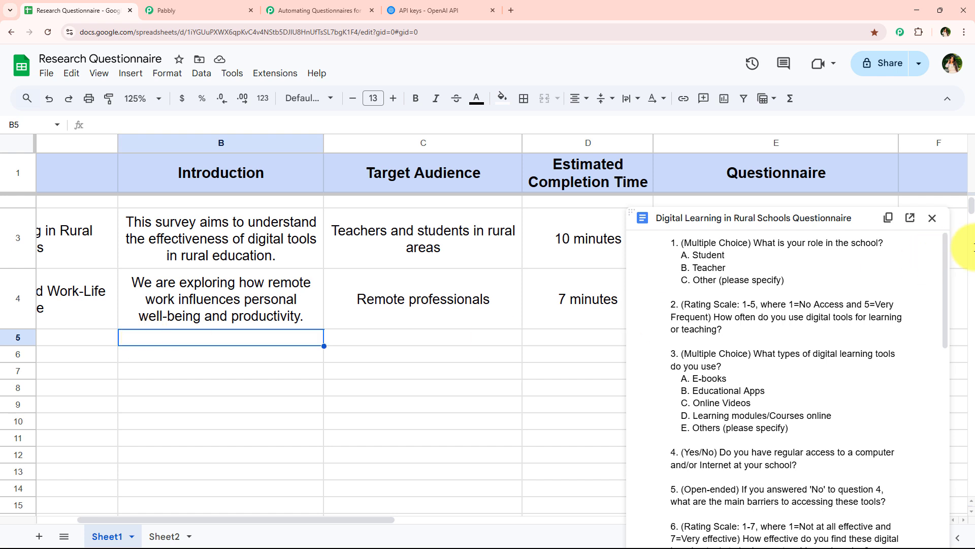
- Close the document preview and examine the Questionnaire column's empty cells below row 4
{"action": "left_click", "coordinate": [933, 219]}
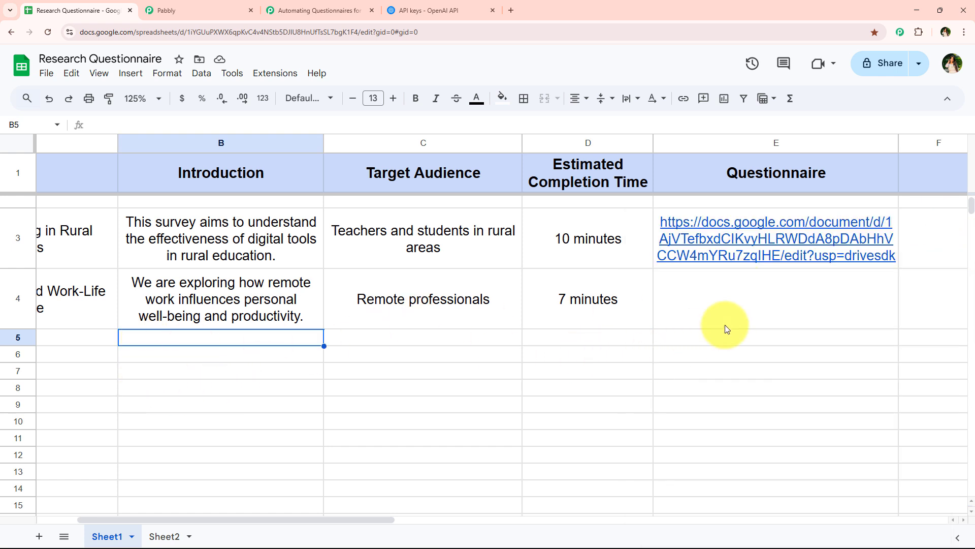
{"action": "left_click", "coordinate": [739, 336]}
{"action": "key", "text": "Down"}
{"action": "key", "text": "Down"}
{"action": "key", "text": "Down"}
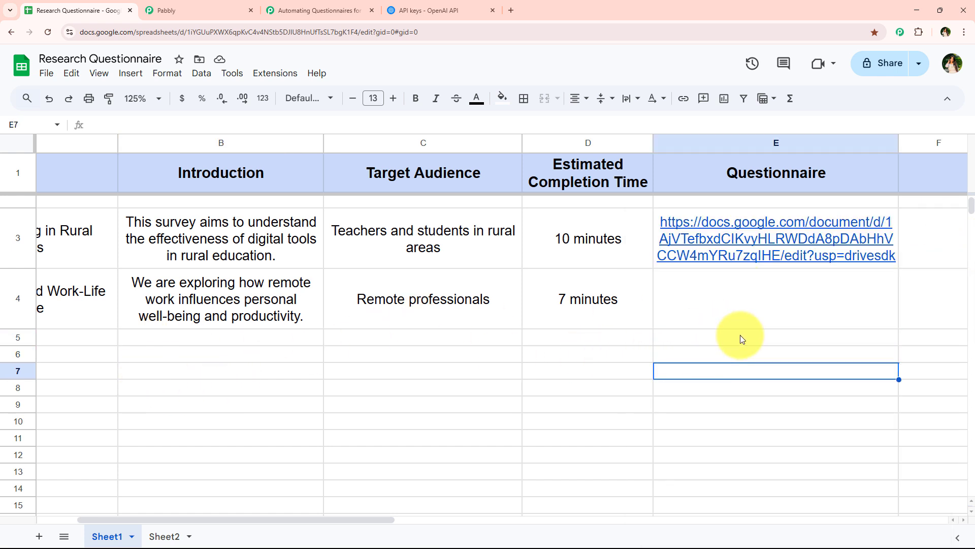
- Set the Update Cell Value action's Range to column letter E followed by the RowIndex mapped from the Google Sheets trigger
{"action": "left_click", "coordinate": [319, 10]}
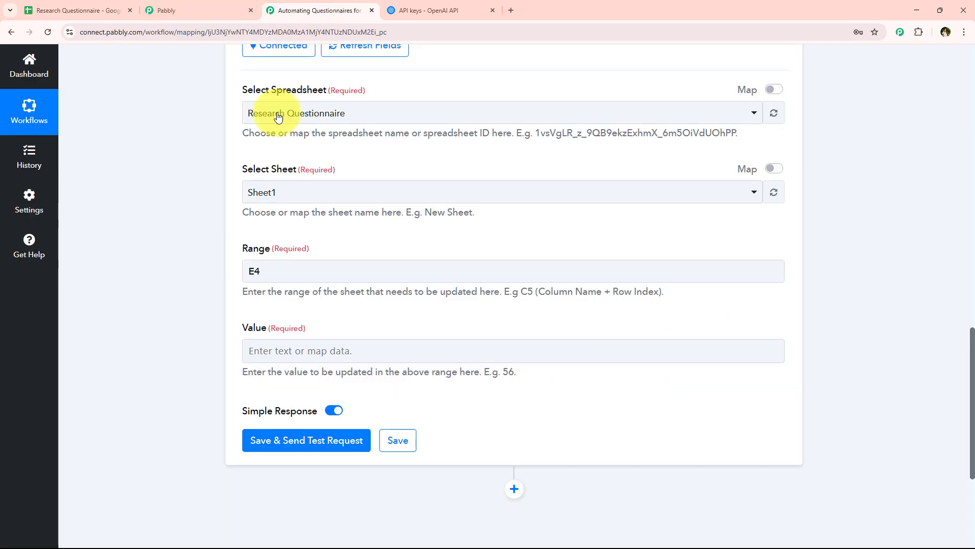
{"action": "left_click", "coordinate": [259, 270]}
{"action": "double_click", "coordinate": [255, 270]}
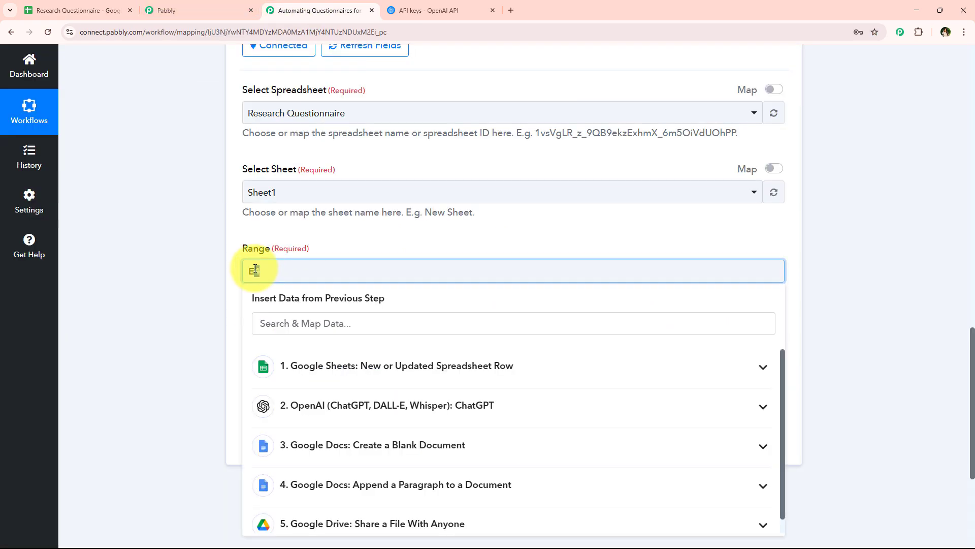
{"action": "key", "text": "ctrl+1"}
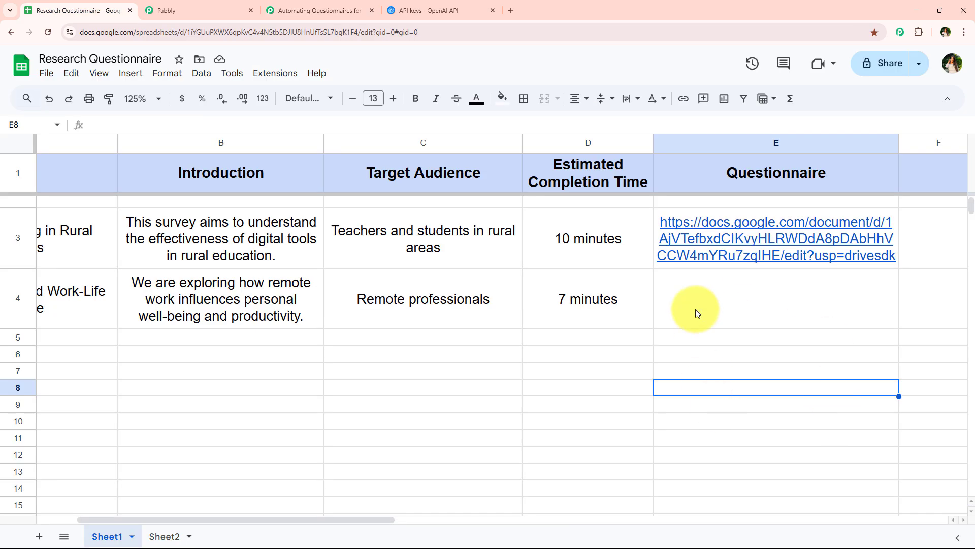
{"action": "left_click", "coordinate": [378, 6]}
{"action": "left_click", "coordinate": [314, 326]}
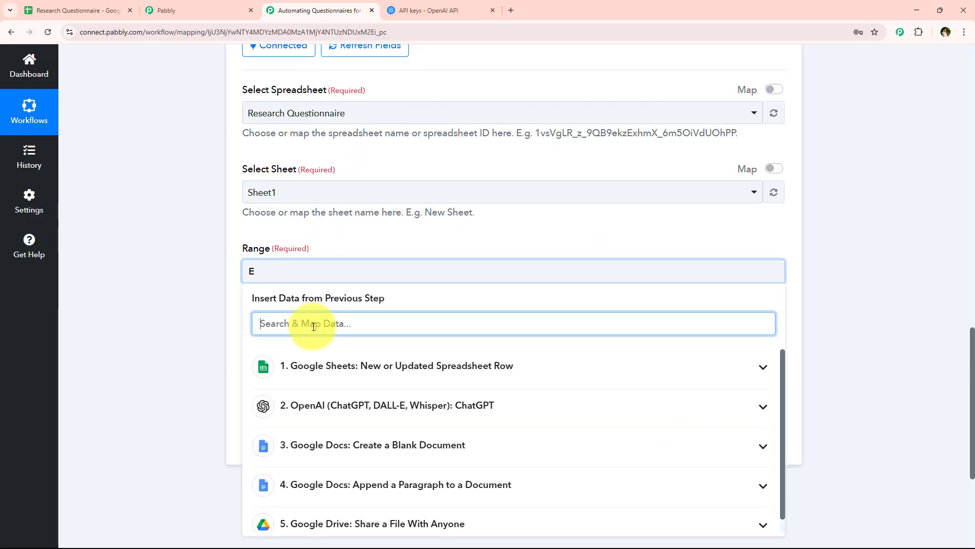
{"action": "type", "text": "row"}
{"action": "left_click", "coordinate": [327, 399]}
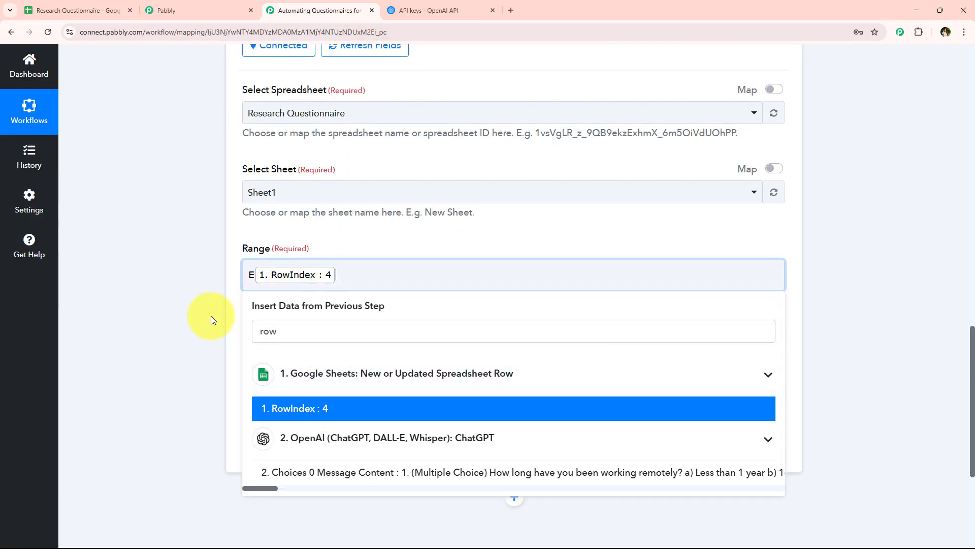
{"action": "left_click", "coordinate": [201, 318]}
- Map the Google Drive step's Res2 WebViewLink as the Value to write, and save and test the Update Cell Value action
{"action": "scroll", "coordinate": [194, 319], "scroll_direction": "down", "scroll_amount": 2}
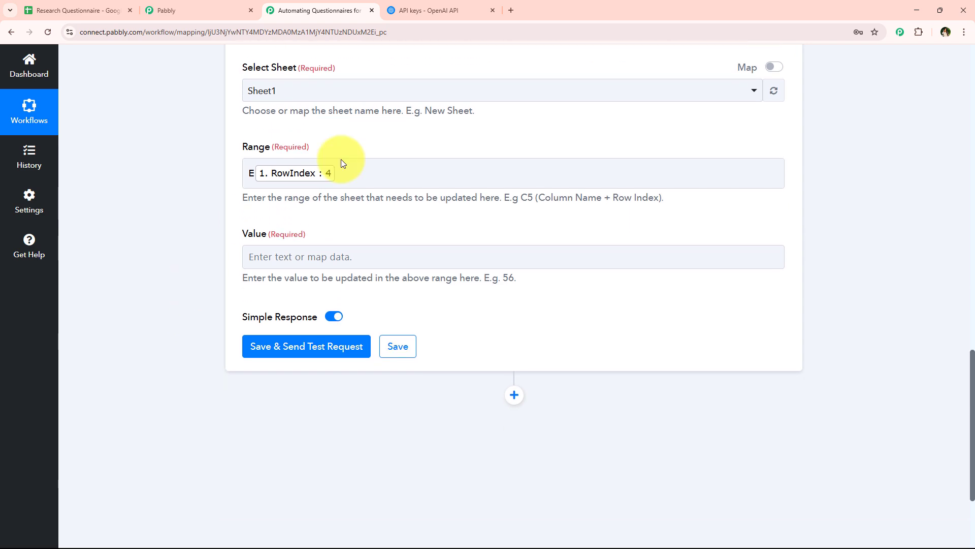
{"action": "left_click", "coordinate": [429, 258]}
{"action": "scroll", "coordinate": [429, 407], "scroll_direction": "down", "scroll_amount": 2}
{"action": "left_click", "coordinate": [429, 408]}
{"action": "scroll", "coordinate": [410, 528], "scroll_direction": "down", "scroll_amount": 2}
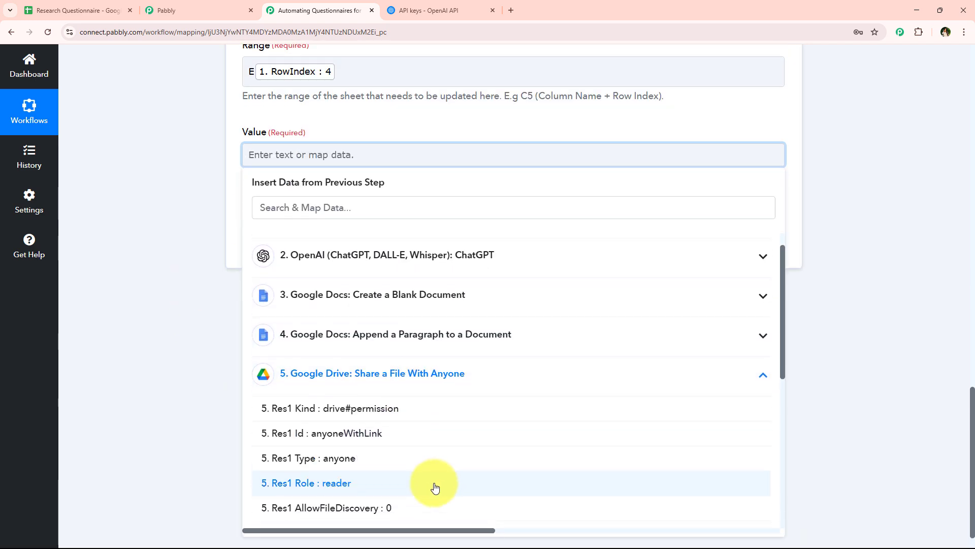
{"action": "left_click", "coordinate": [312, 515]}
{"action": "left_click", "coordinate": [293, 263]}
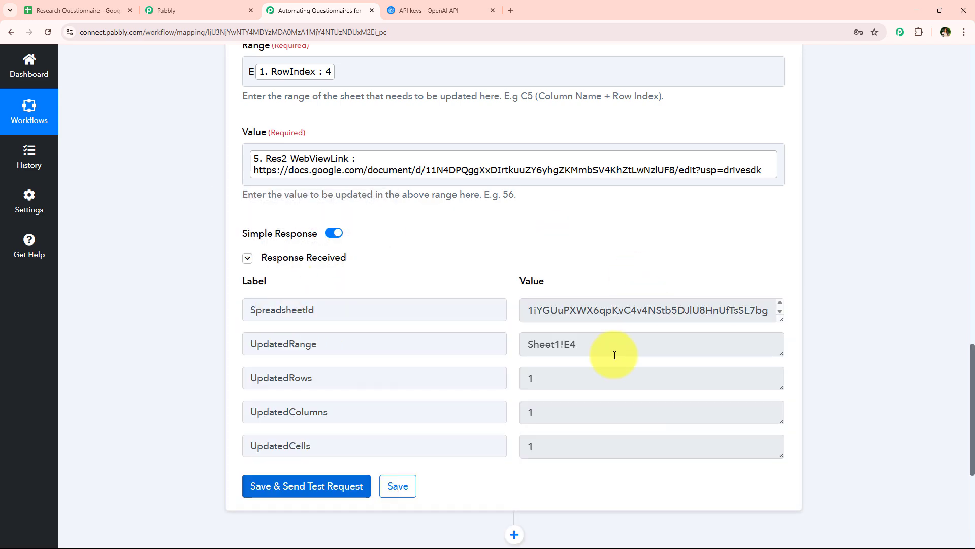
- Check the link written to row 4's Questionnaire cell in the spreadsheet and read through its document preview
{"action": "scroll", "coordinate": [189, 243], "scroll_direction": "up", "scroll_amount": 20}
{"action": "scroll", "coordinate": [207, 333], "scroll_direction": "down", "scroll_amount": 10}
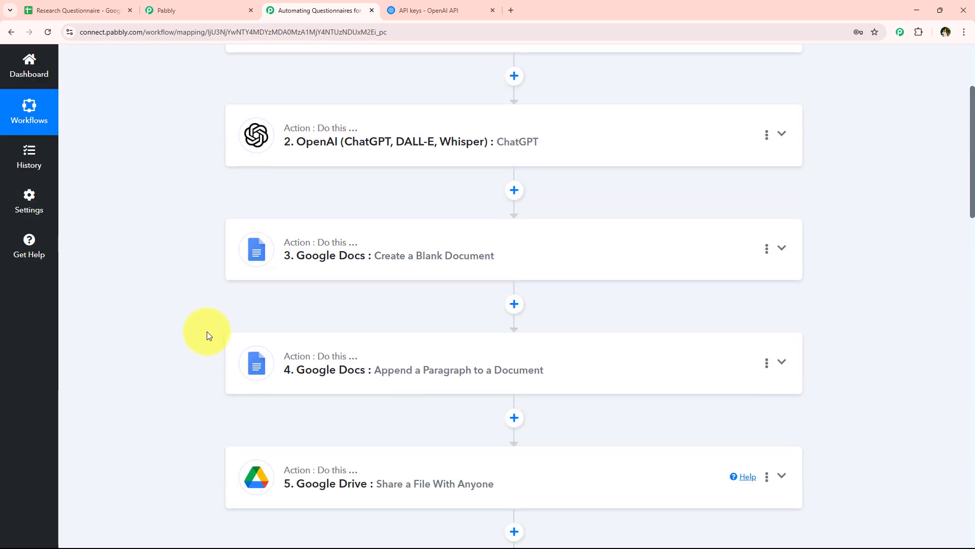
{"action": "scroll", "coordinate": [207, 370], "scroll_direction": "up", "scroll_amount": 10}
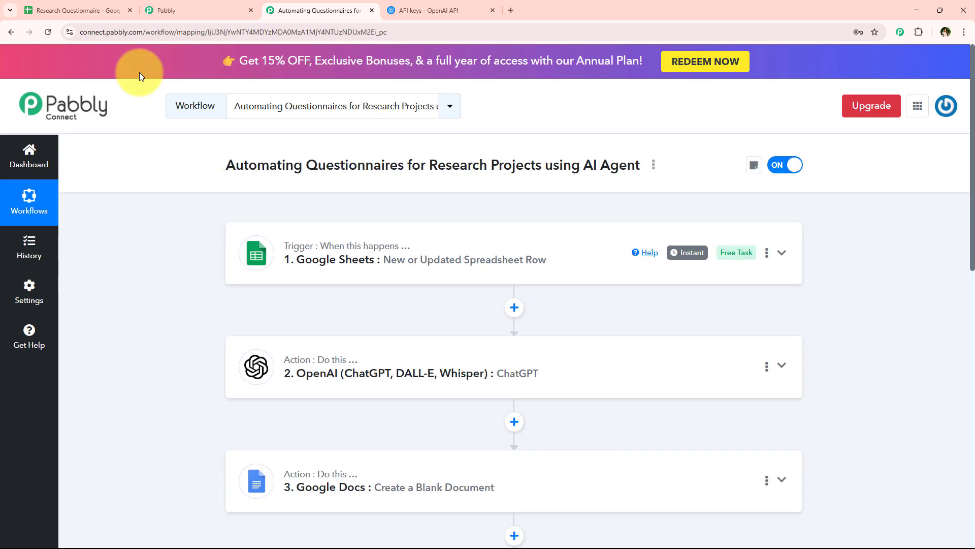
{"action": "left_click", "coordinate": [111, 11]}
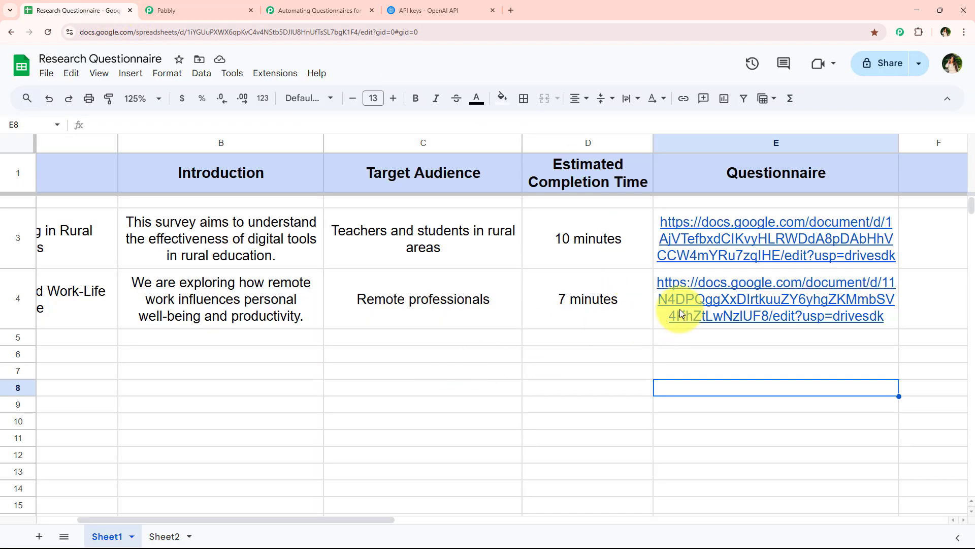
{"action": "left_click", "coordinate": [713, 324]}
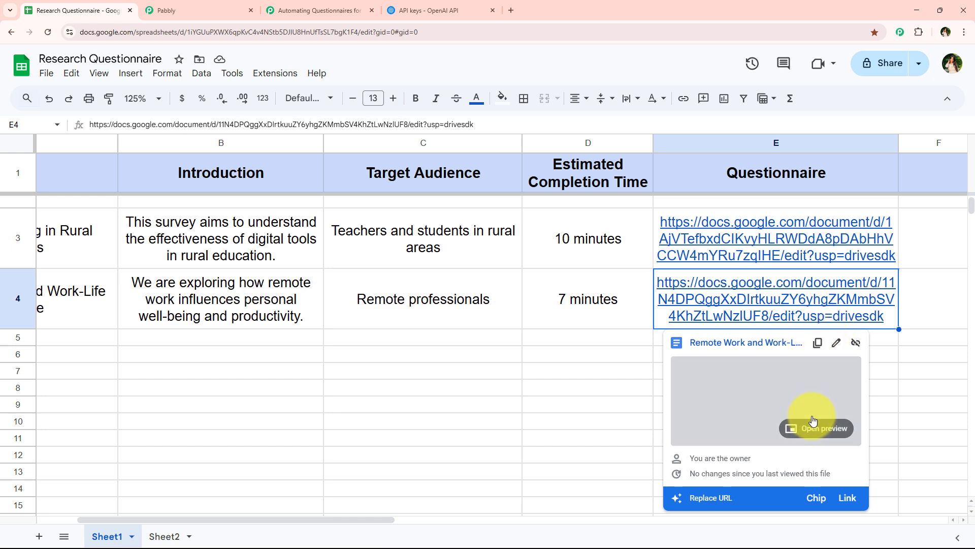
{"action": "left_click", "coordinate": [813, 426]}
{"action": "scroll", "coordinate": [733, 355], "scroll_direction": "down", "scroll_amount": 12}
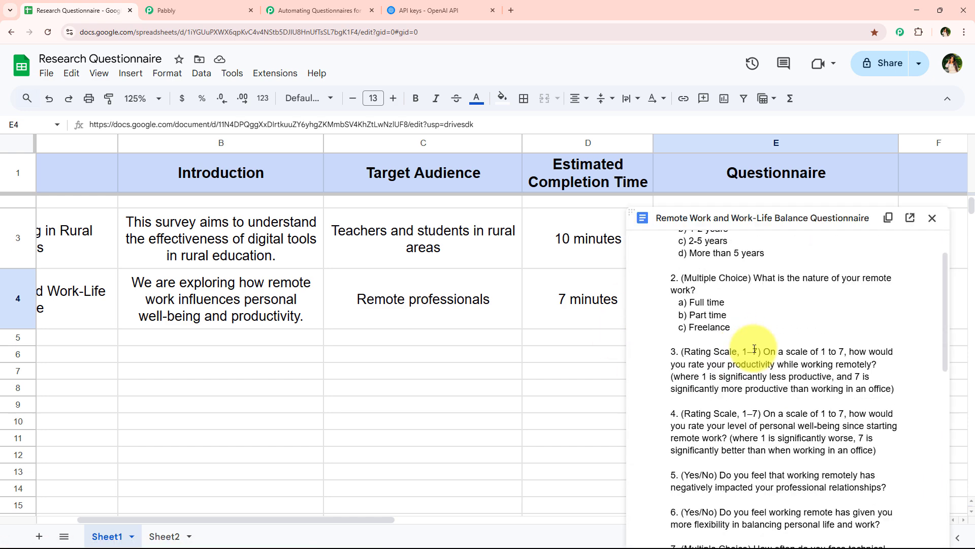
- Review the workflow from the Google Sheets trigger to the Update Cell Value action, comparing it with the spreadsheet's next empty rows
{"action": "left_click", "coordinate": [316, 7]}
{"action": "scroll", "coordinate": [235, 323], "scroll_direction": "down", "scroll_amount": 1}
{"action": "scroll", "coordinate": [255, 359], "scroll_direction": "down", "scroll_amount": 9}
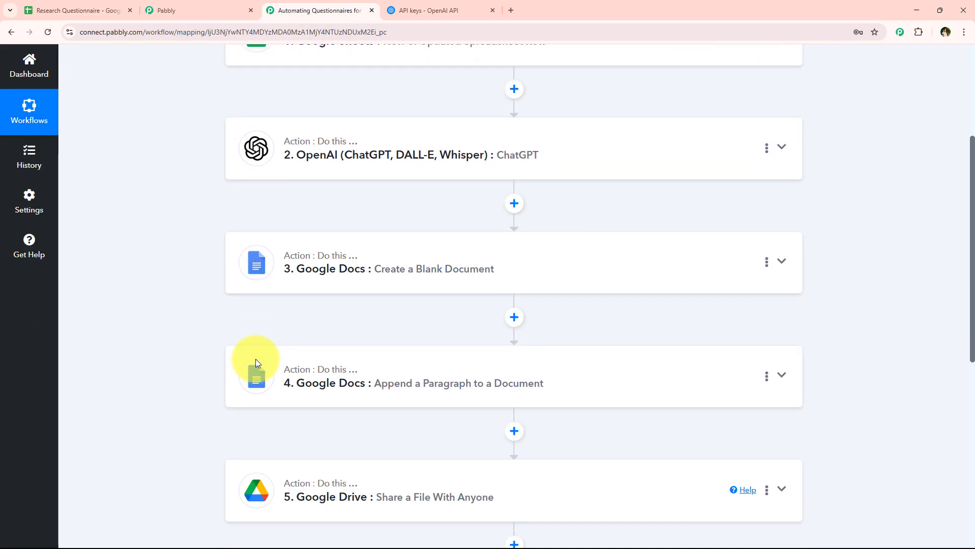
{"action": "scroll", "coordinate": [255, 363], "scroll_direction": "up", "scroll_amount": 9}
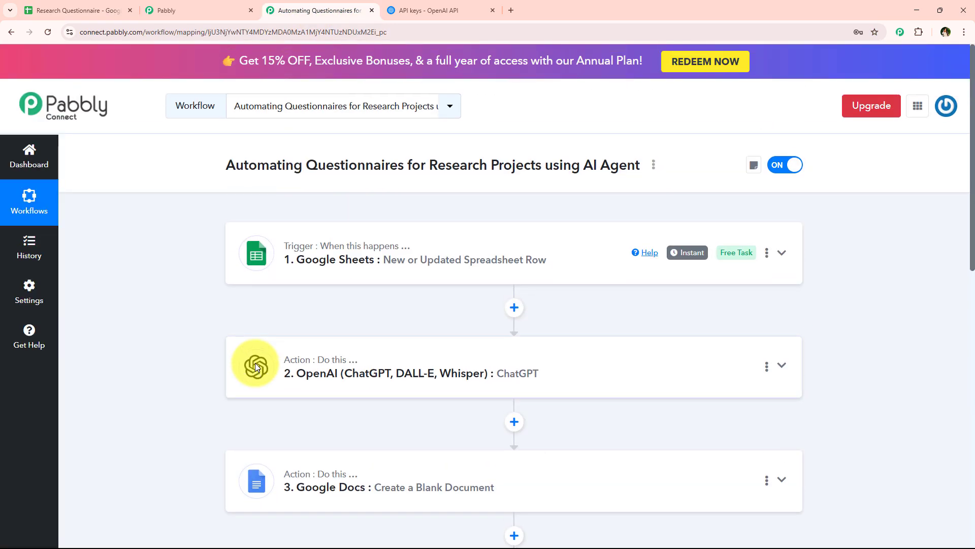
{"action": "left_click", "coordinate": [9, 10]}
{"action": "left_click", "coordinate": [86, 105]}
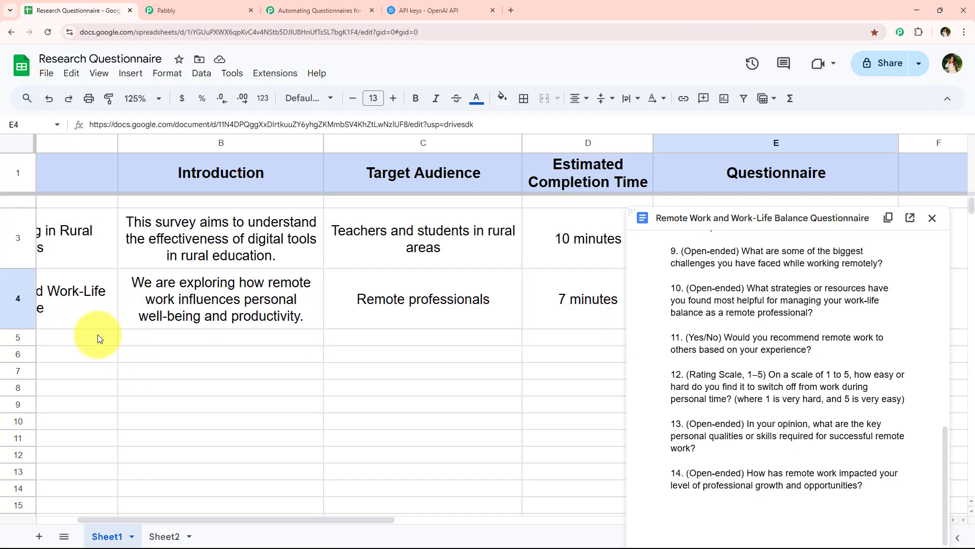
{"action": "left_click_drag", "start_coordinate": [97, 335], "coordinate": [540, 371]}
{"action": "left_click", "coordinate": [319, 11]}
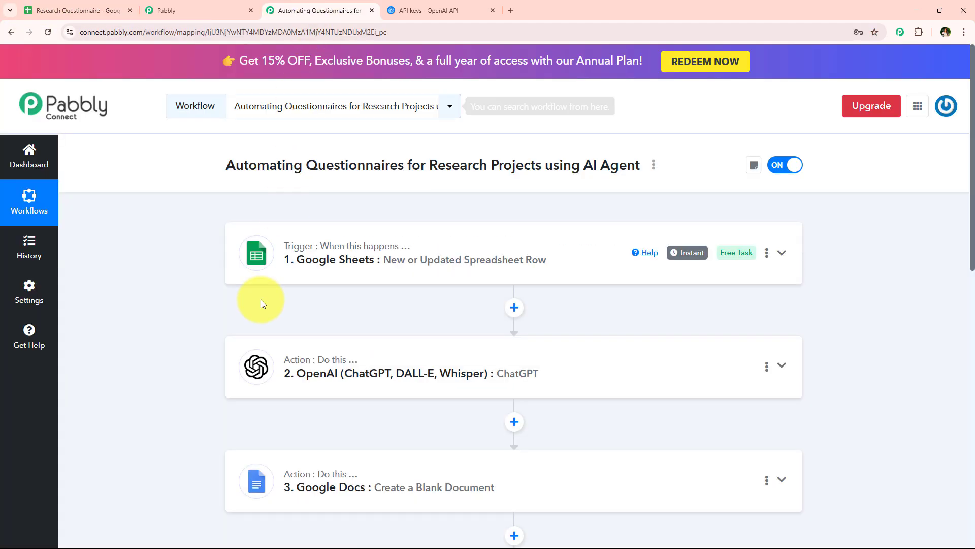
{"action": "scroll", "coordinate": [261, 310], "scroll_direction": "down", "scroll_amount": 1}
{"action": "scroll", "coordinate": [285, 352], "scroll_direction": "down", "scroll_amount": 3}
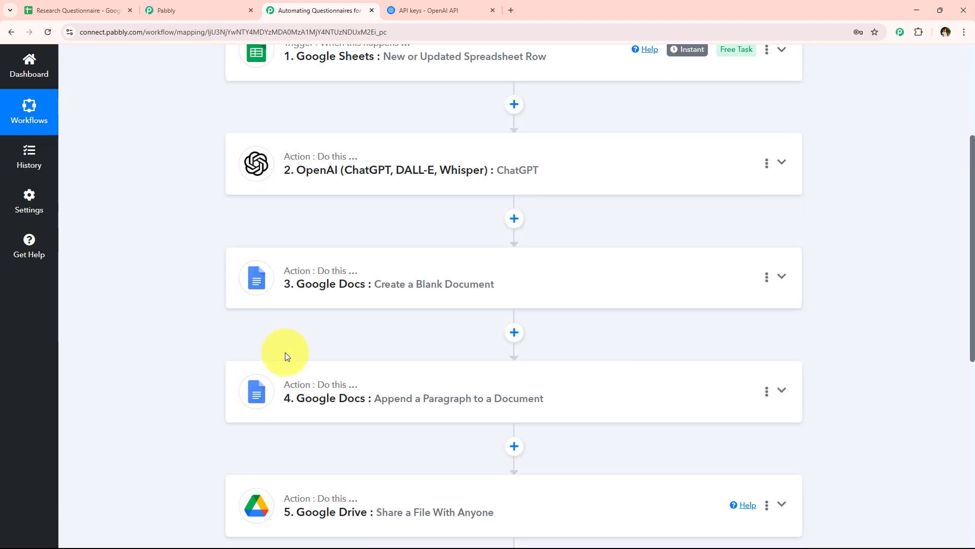
{"action": "scroll", "coordinate": [283, 304], "scroll_direction": "down", "scroll_amount": 3}
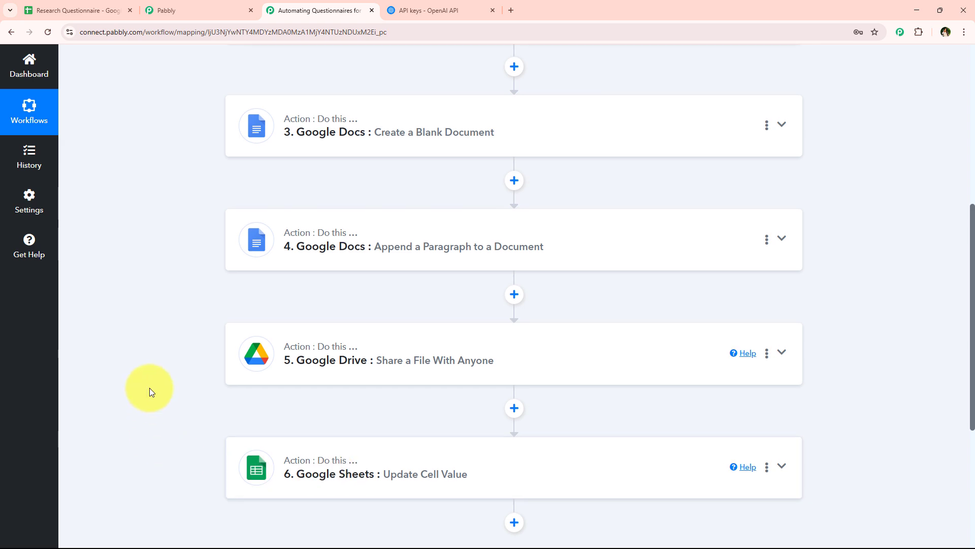
{"action": "scroll", "coordinate": [150, 388], "scroll_direction": "up", "scroll_amount": 7}
- Look over the previewed Remote Work and Work-Life Balance Questionnaire from its end back to its first question and close the preview
{"action": "left_click", "coordinate": [121, 4]}
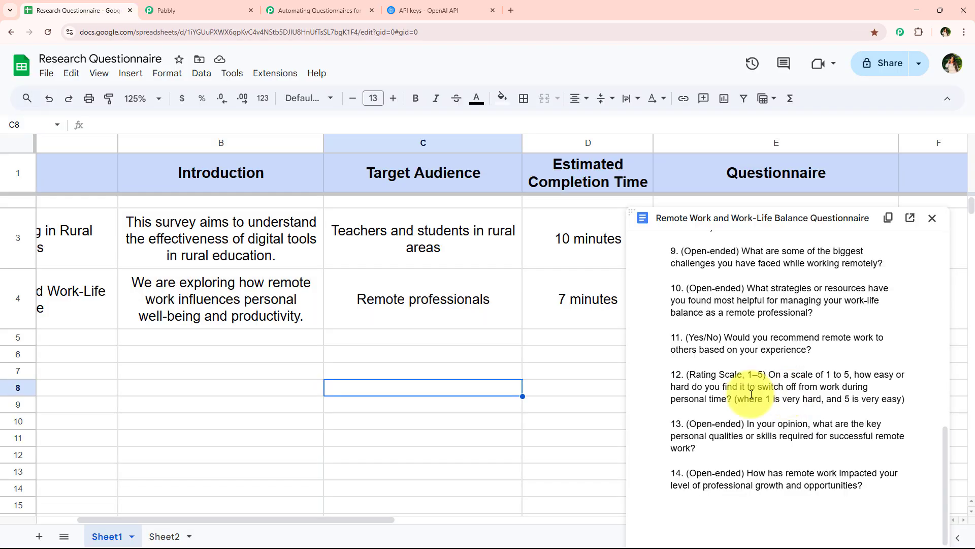
{"action": "scroll", "coordinate": [711, 376], "scroll_direction": "up", "scroll_amount": 4}
{"action": "scroll", "coordinate": [739, 384], "scroll_direction": "up", "scroll_amount": 5}
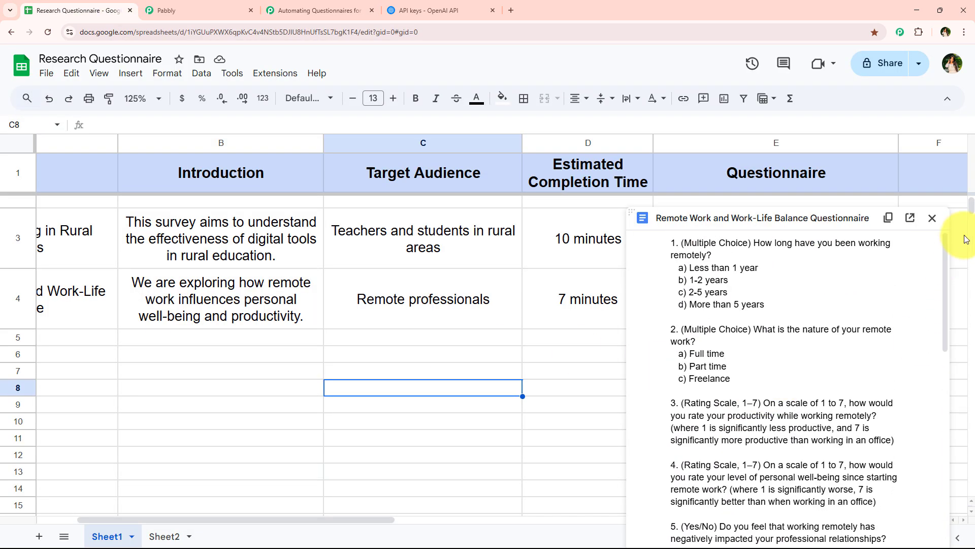
{"action": "left_click", "coordinate": [932, 218]}
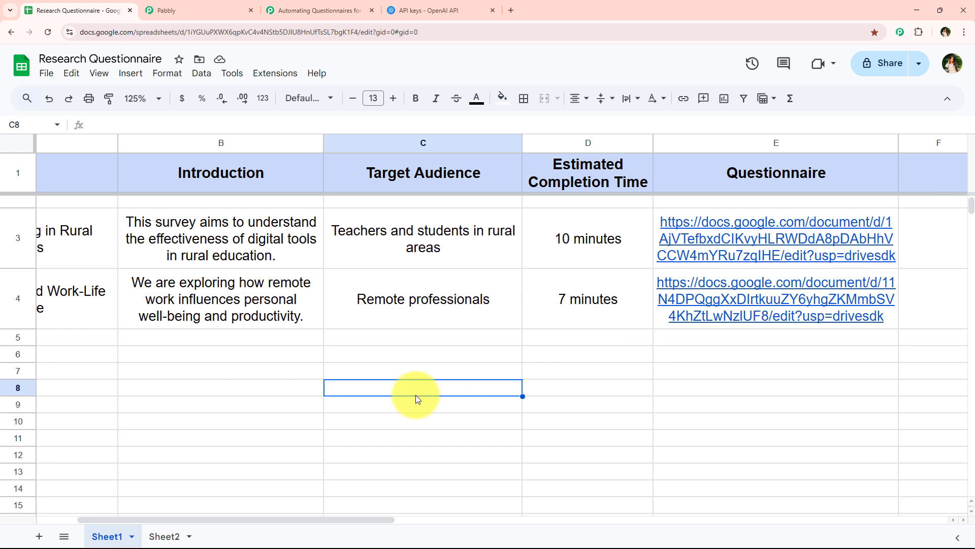